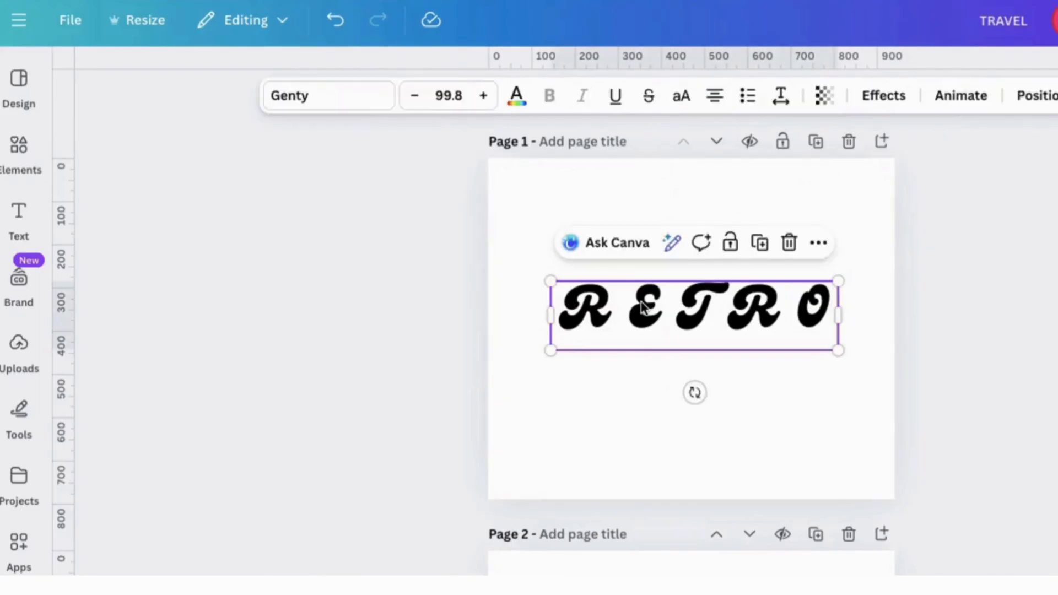
# - Enlarge the RETRO text on page 1 to font size 116 and colour it orange #fabd33
pyautogui.moveTo(642, 306); pyautogui.dragTo(643, 330)
pyautogui.moveTo(546, 307); pyautogui.dragTo(516, 297)
pyautogui.moveTo(836, 379); pyautogui.dragTo(851, 382)
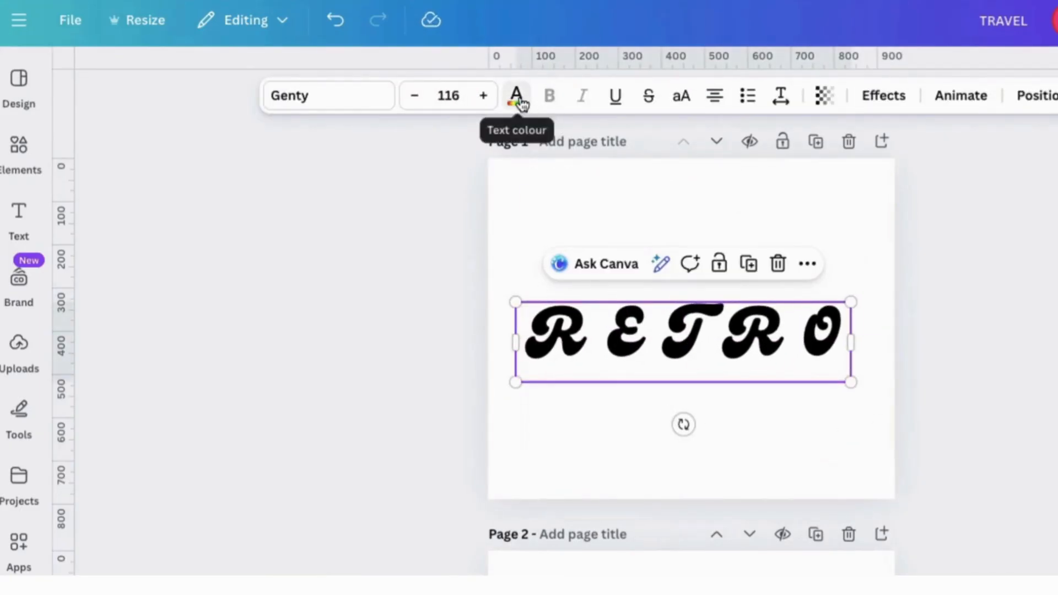
pyautogui.click(519, 100)
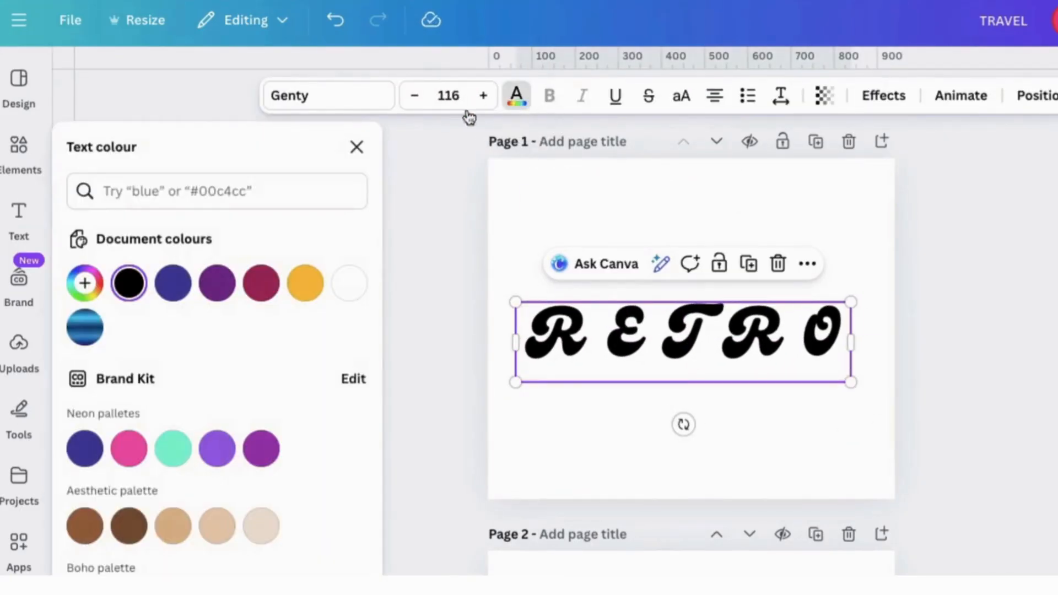
pyautogui.click(306, 282)
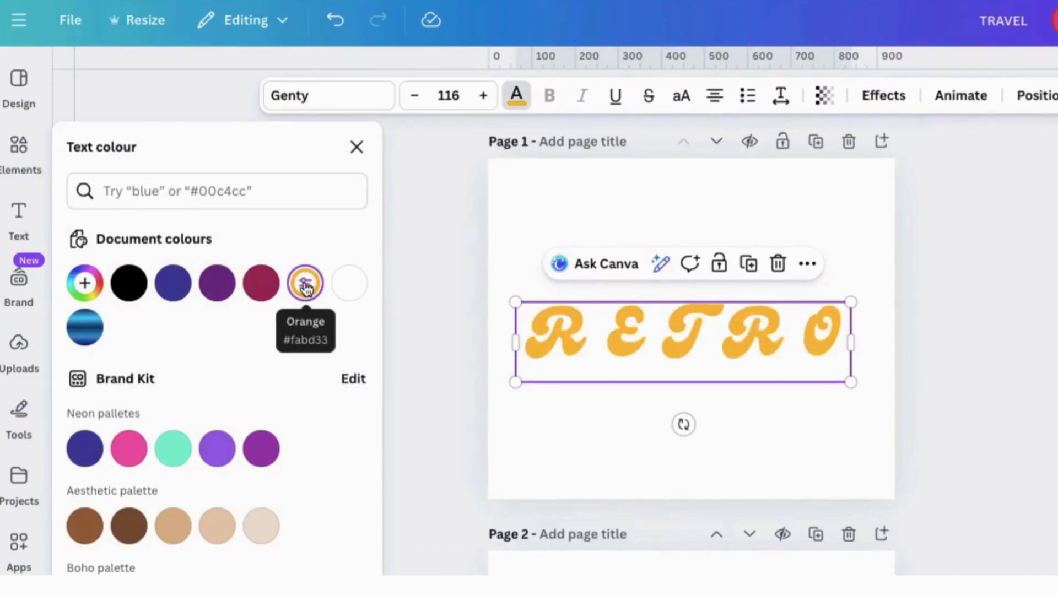
pyautogui.click(357, 149)
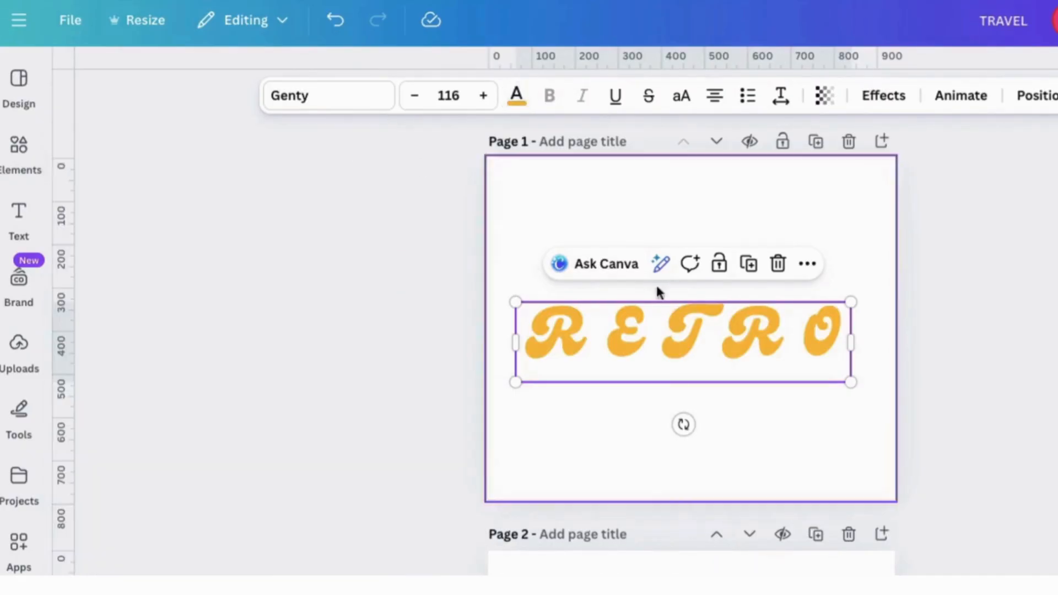
# - Duplicate the orange RETRO text several times, stacking each copy slightly above the previous one to form a thick extrusion
pyautogui.click(748, 263)
pyautogui.moveTo(775, 347)
pyautogui.mouseDown()
pyautogui.moveTo(776, 324)
pyautogui.moveTo(766, 331)
pyautogui.mouseUp()
pyautogui.click(748, 263)
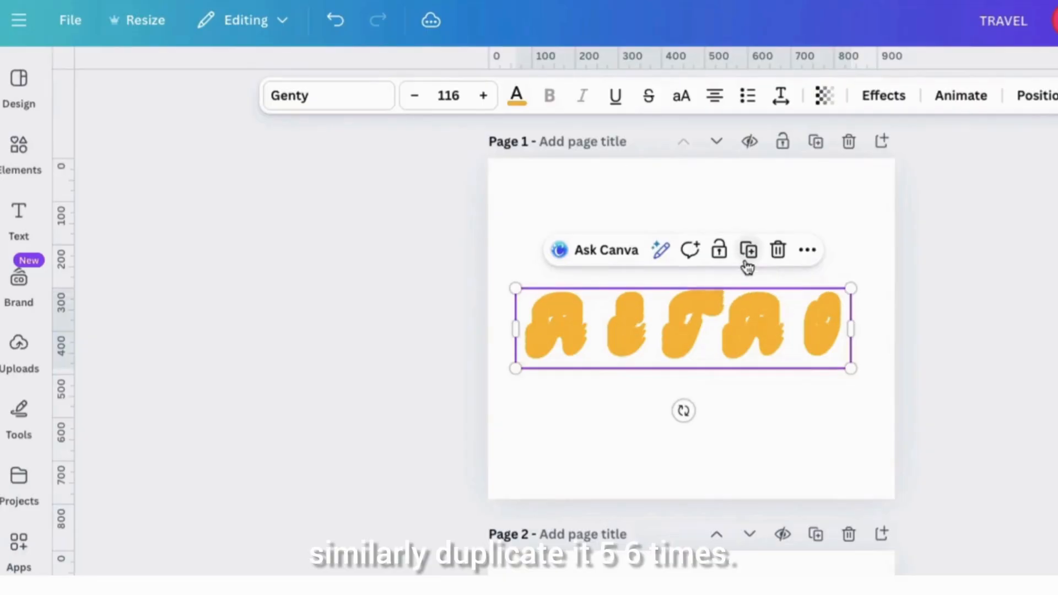
pyautogui.click(747, 263)
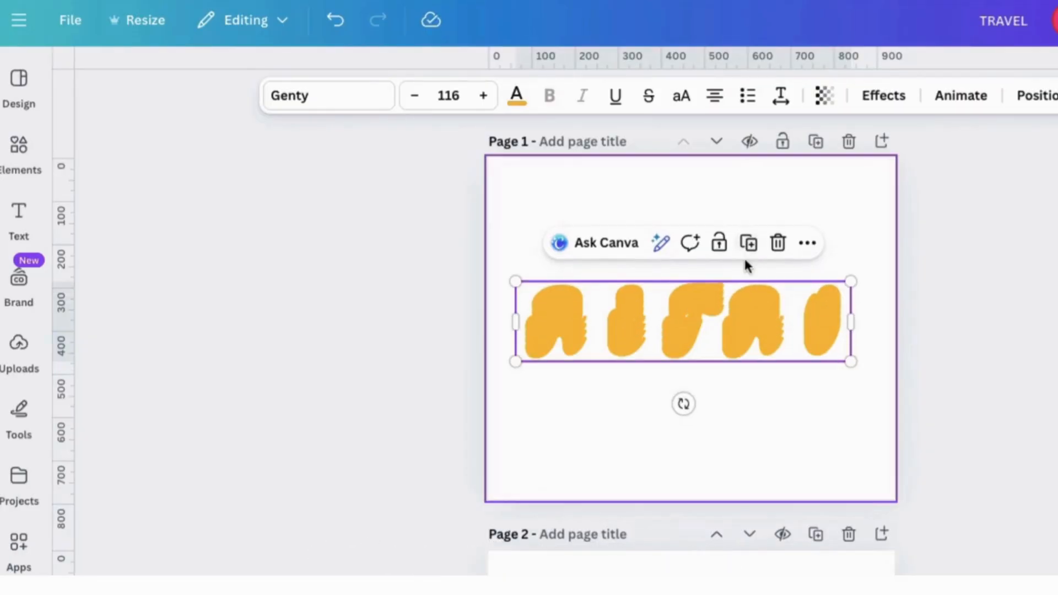
pyautogui.click(747, 252)
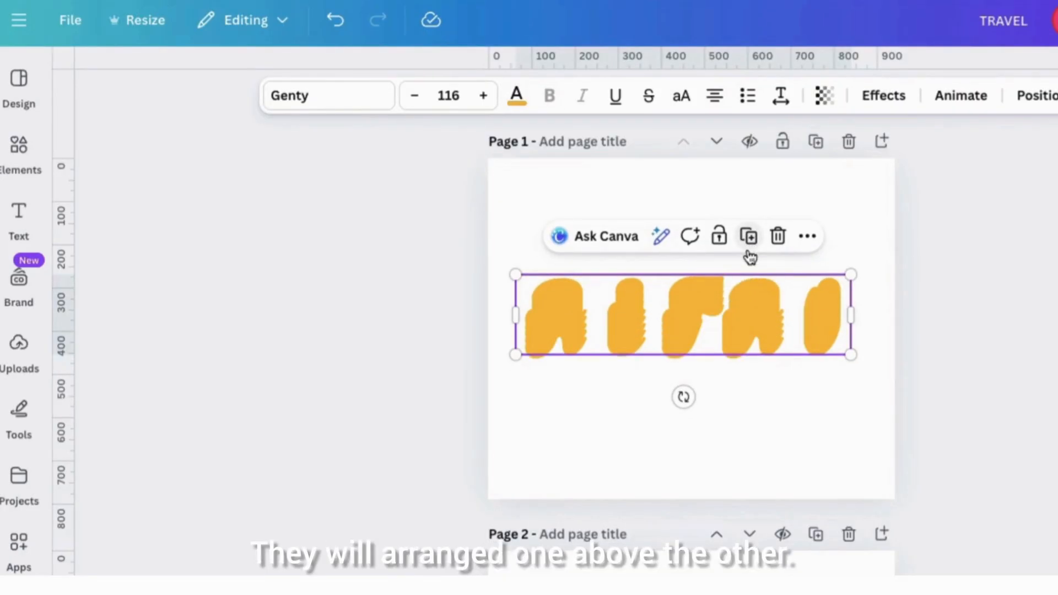
# - Colour the topmost RETRO layer blue #463f9e
pyautogui.click(1024, 105)
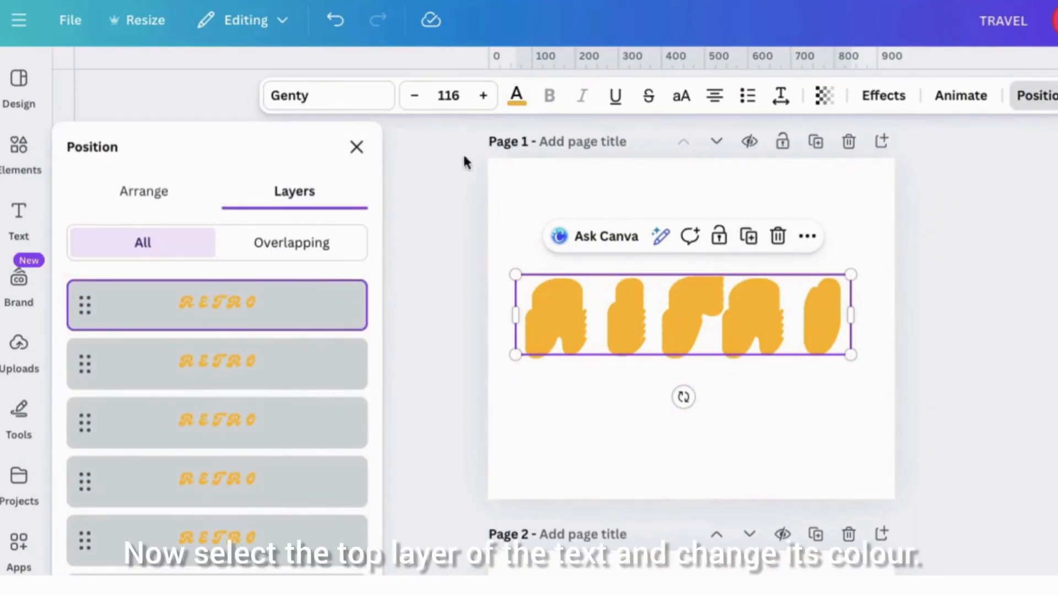
pyautogui.click(516, 98)
pyautogui.click(173, 283)
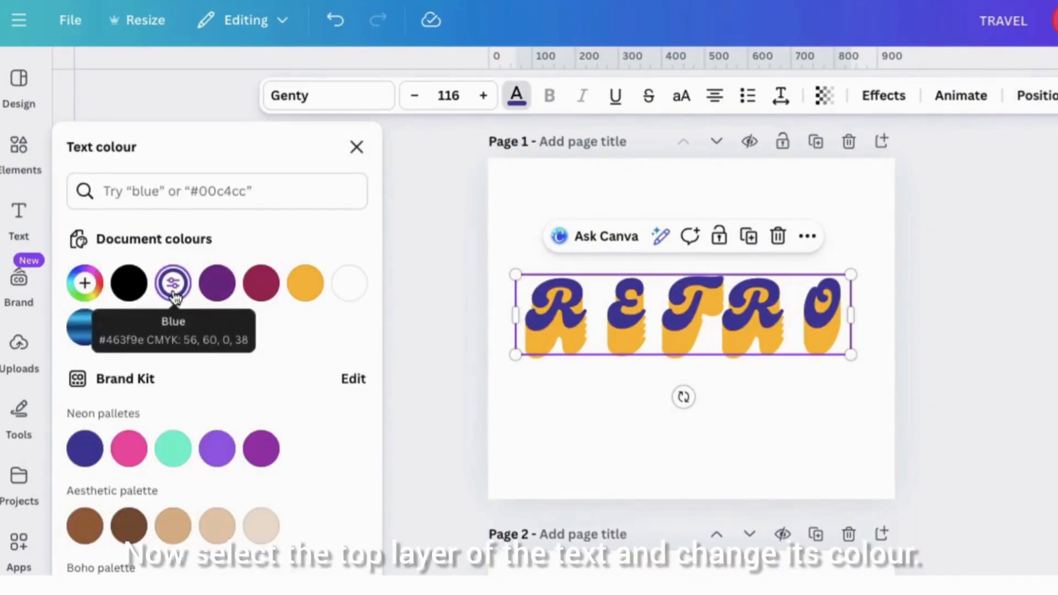
pyautogui.click(357, 148)
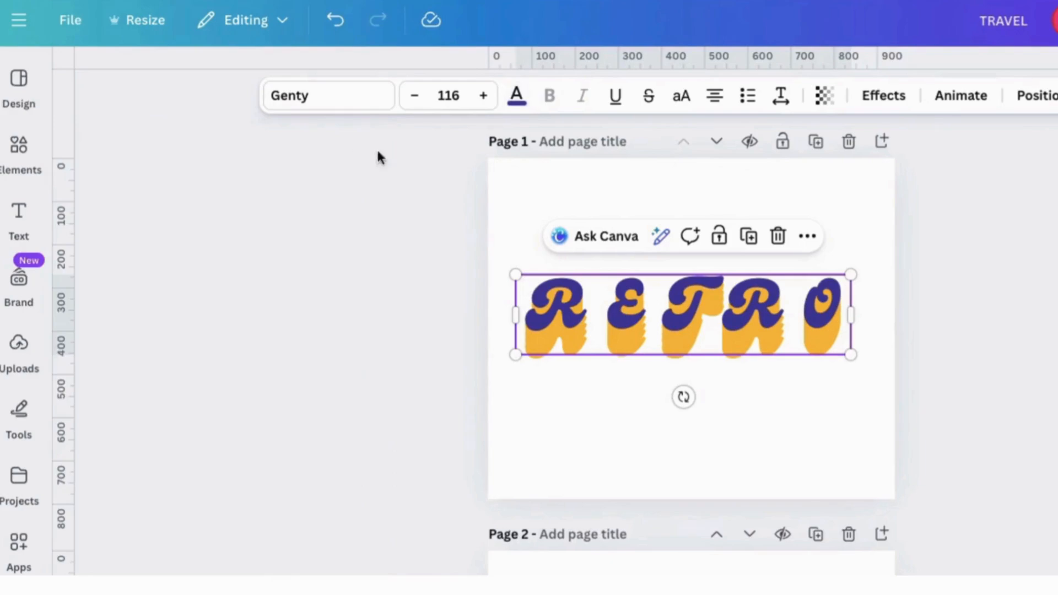
# - Duplicate the blue RETRO text and colour the copy white #ffffff
pyautogui.click(752, 240)
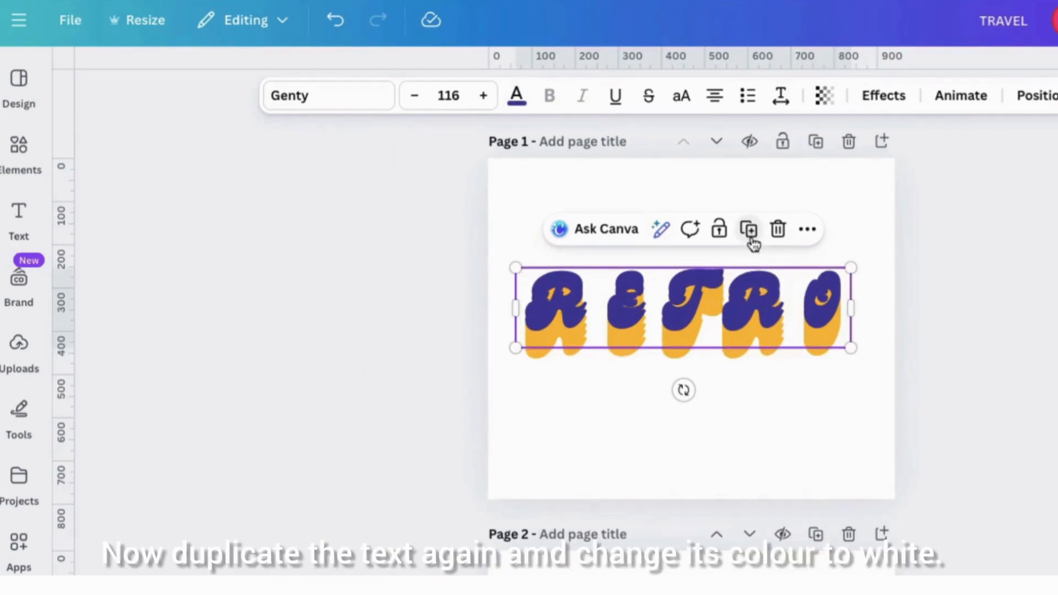
pyautogui.click(516, 98)
pyautogui.click(351, 285)
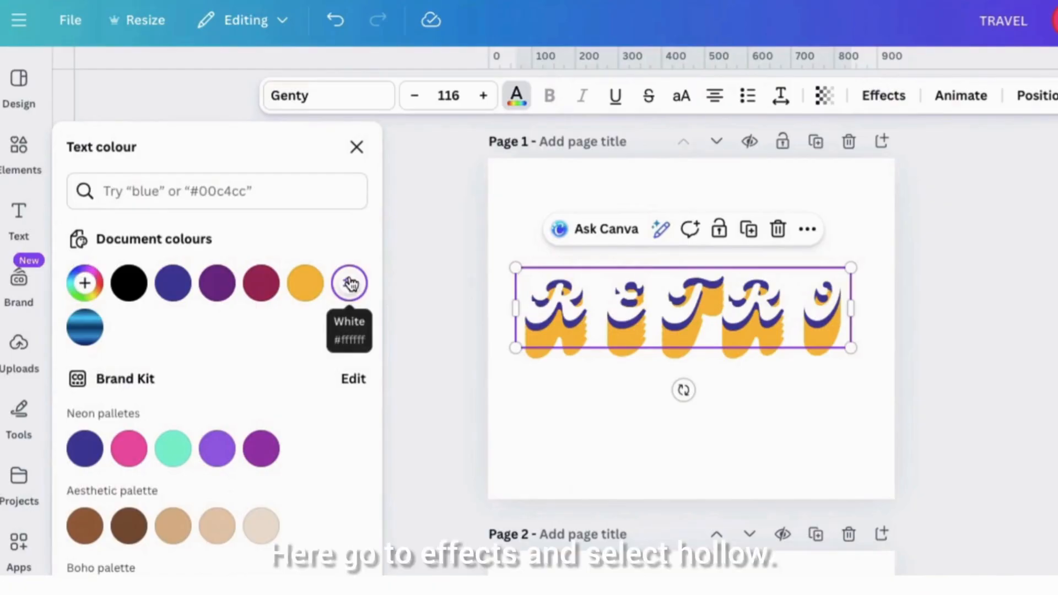
pyautogui.click(357, 147)
# - Apply the Hollow effect to the white RETRO copy and align its outline over the blue letters
pyautogui.click(878, 96)
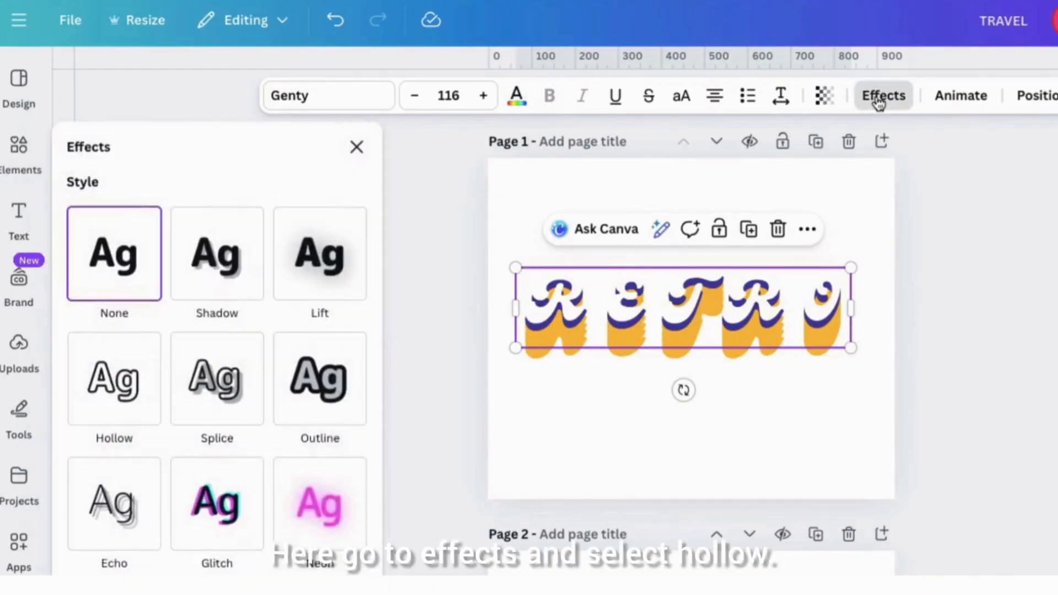
pyautogui.click(128, 384)
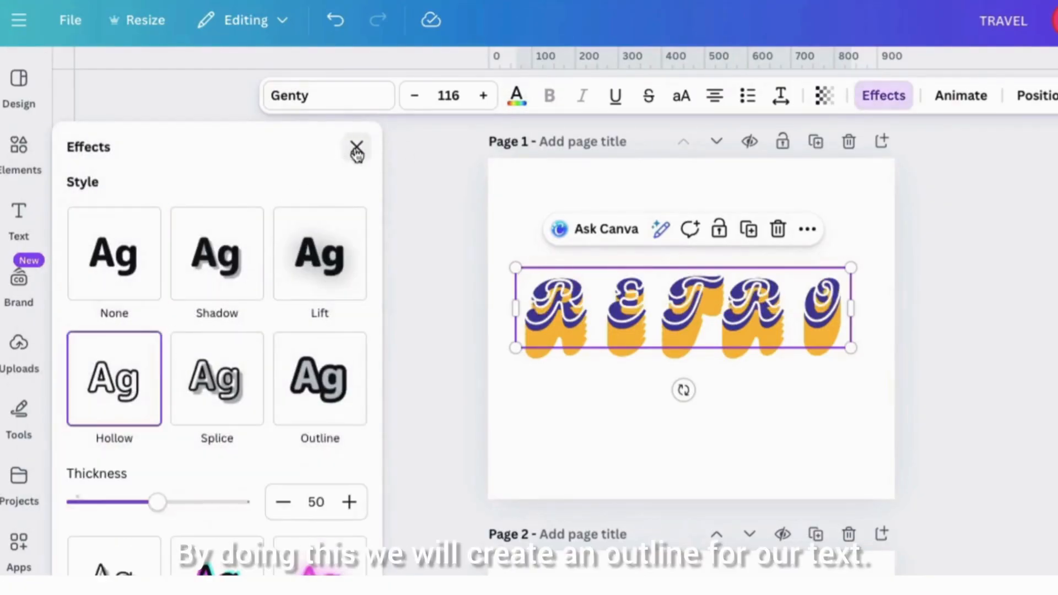
pyautogui.click(356, 149)
pyautogui.moveTo(697, 292); pyautogui.dragTo(695, 297)
# - Reduce the Hollow effect's thickness on the white outline text
pyautogui.click(884, 96)
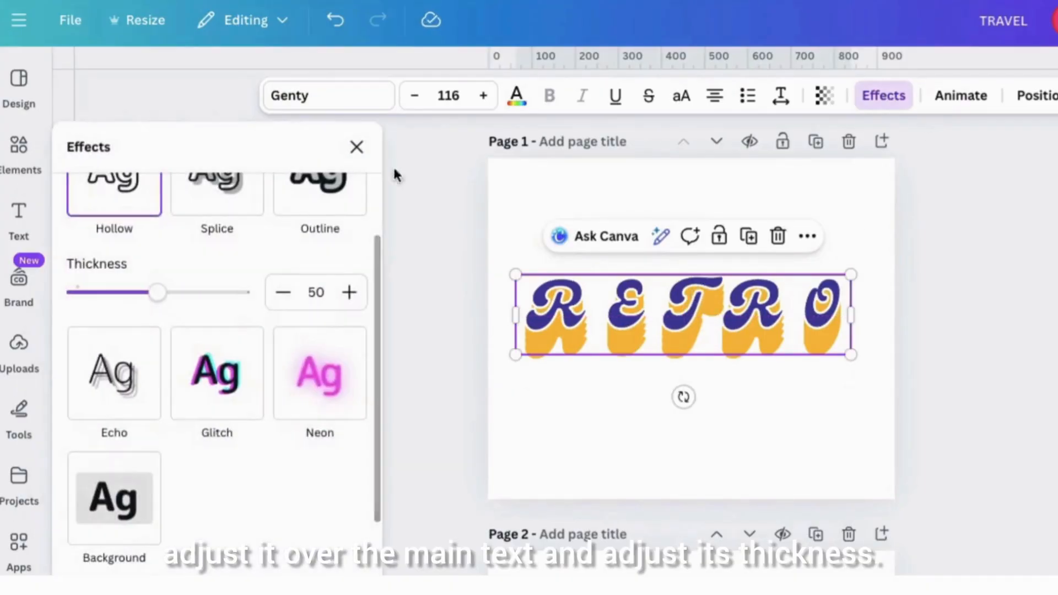
pyautogui.moveTo(155, 292); pyautogui.dragTo(101, 297)
pyautogui.click(536, 397)
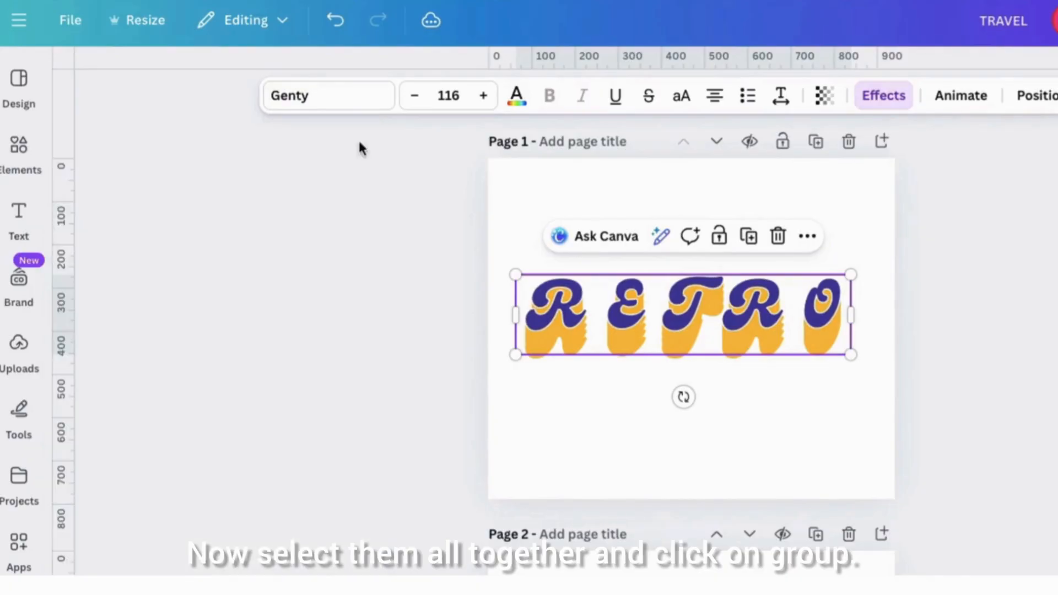
# - Group all the stacked RETRO text layers and enlarge the group slightly
pyautogui.moveTo(536, 396); pyautogui.dragTo(633, 342)
pyautogui.click(620, 236)
pyautogui.moveTo(515, 273); pyautogui.dragTo(496, 259)
# - Tighten the letter spacing of the grouped RETRO text
pyautogui.click(781, 95)
pyautogui.moveTo(760, 171); pyautogui.dragTo(730, 172)
pyautogui.click(612, 206)
# - Enlarge the RETRO group to font size 151 so the letters span most of the page width
pyautogui.click(688, 314)
pyautogui.moveTo(852, 387); pyautogui.dragTo(888, 415)
pyautogui.moveTo(486, 265); pyautogui.dragTo(465, 257)
pyautogui.moveTo(894, 257); pyautogui.dragTo(899, 257)
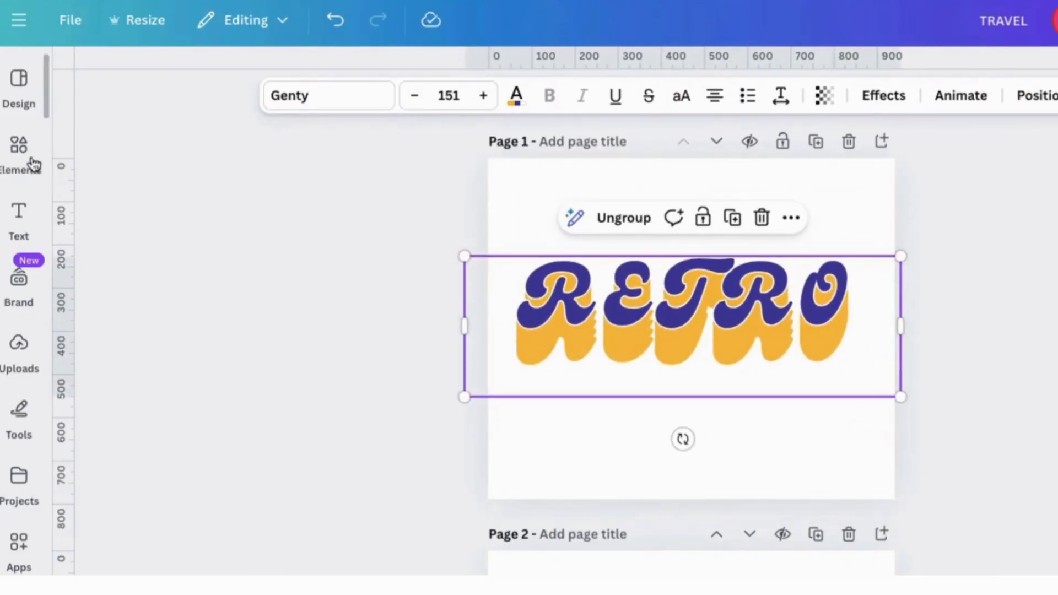
# - Search the elements for "RETRO POSTER" and browse the photos for a suitable background image
pyautogui.click(43, 171)
pyautogui.write('RETRO POSTER')
pyautogui.press('Return')
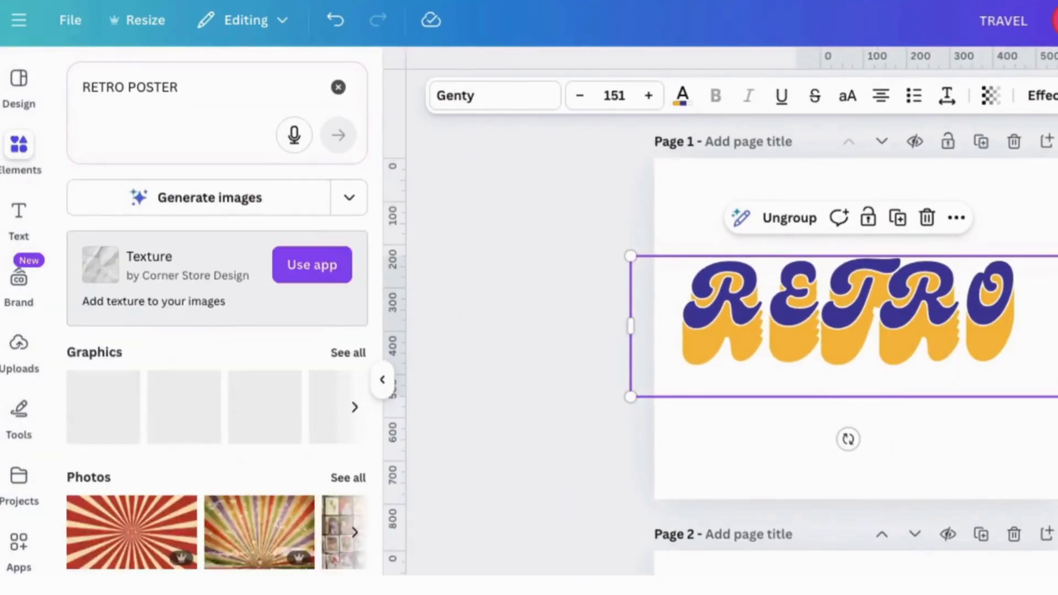
pyautogui.click(338, 534)
pyautogui.scroll(-10, 252, 570)
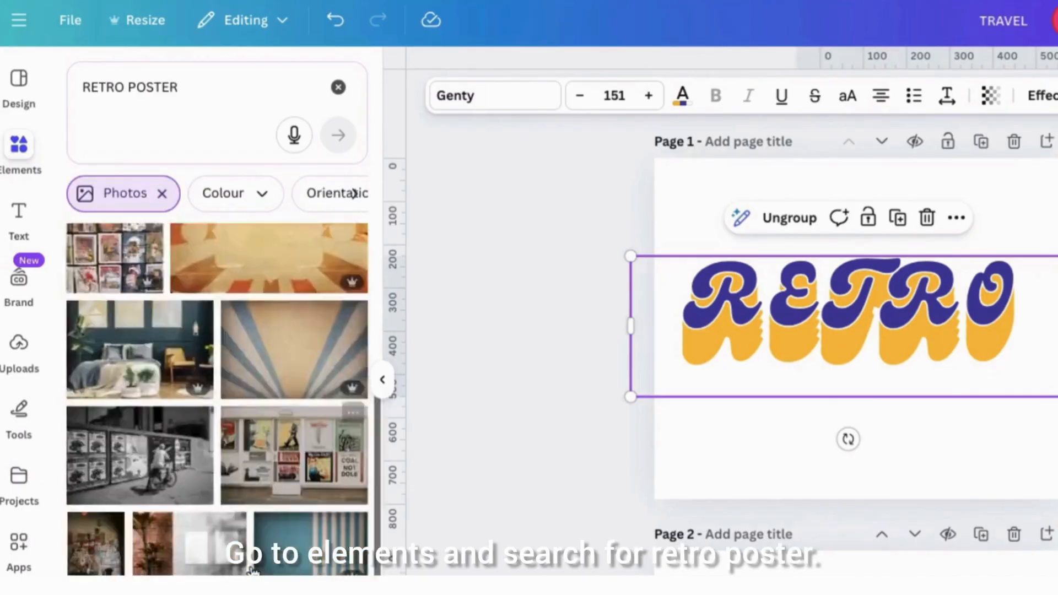
pyautogui.scroll(-10, 252, 570)
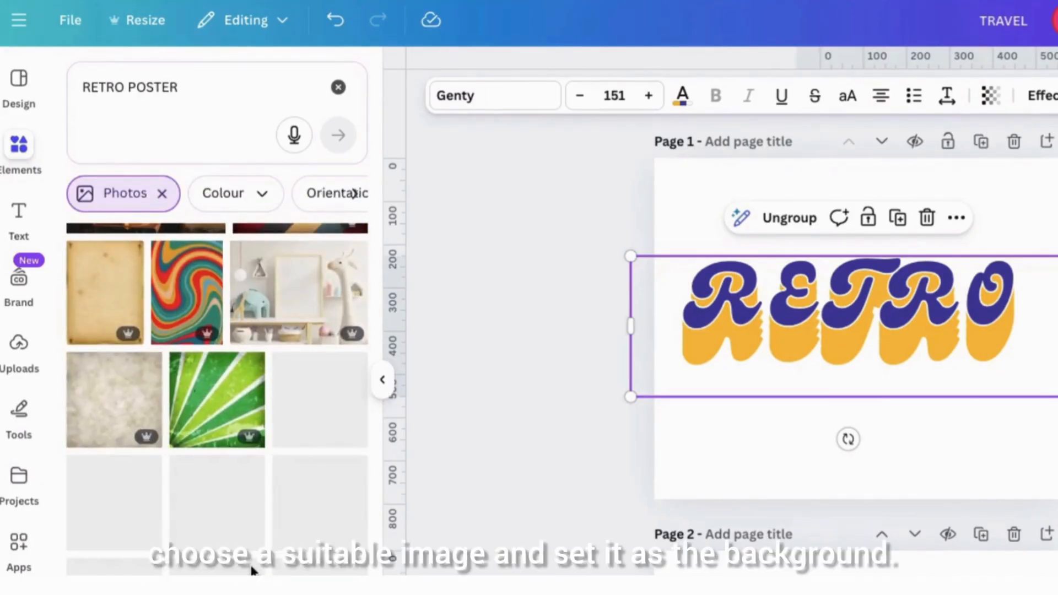
# - Insert the blue, brown and beige retro sunburst photo and enlarge it to cover page 1 as the background
pyautogui.click(310, 437)
pyautogui.click(382, 380)
pyautogui.moveTo(521, 201); pyautogui.dragTo(473, 149)
pyautogui.moveTo(860, 455); pyautogui.dragTo(942, 525)
pyautogui.moveTo(462, 157); pyautogui.dragTo(423, 147)
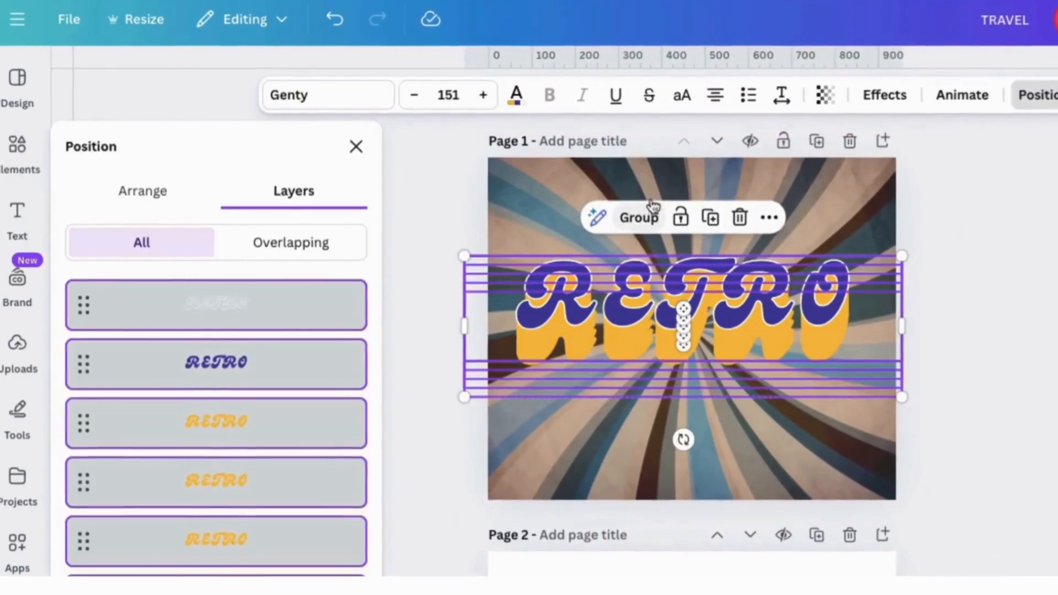
# - Ungroup the RETRO layers, duplicate the purple text, and place the copy below the original lettering
pyautogui.click(633, 218)
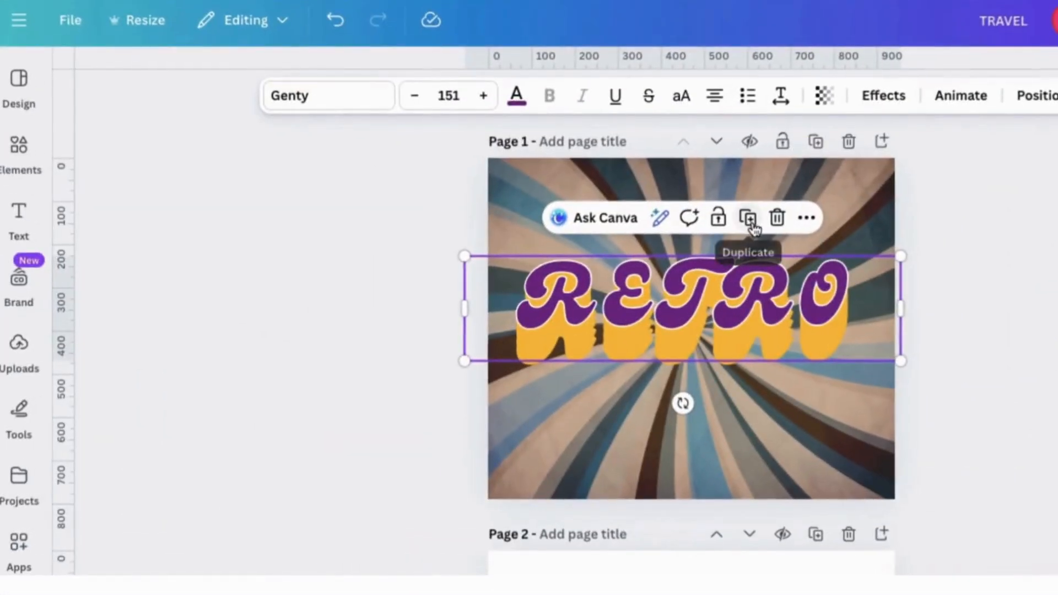
pyautogui.click(751, 222)
pyautogui.moveTo(789, 316); pyautogui.dragTo(777, 447)
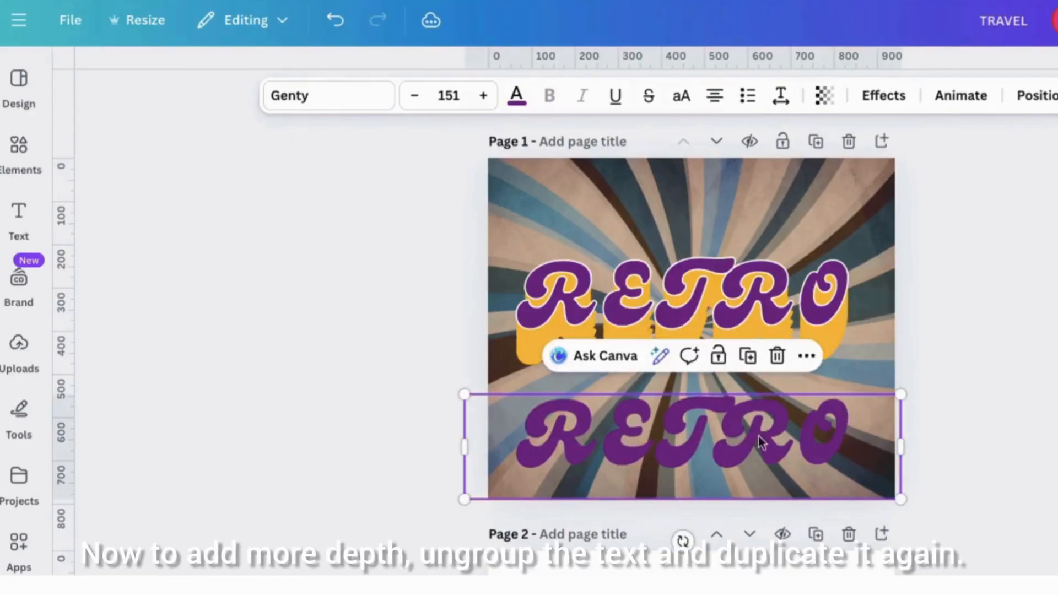
# - Colour the lower RETRO copy black #000000 and move its layer beneath all the orange text layers
pyautogui.click(516, 96)
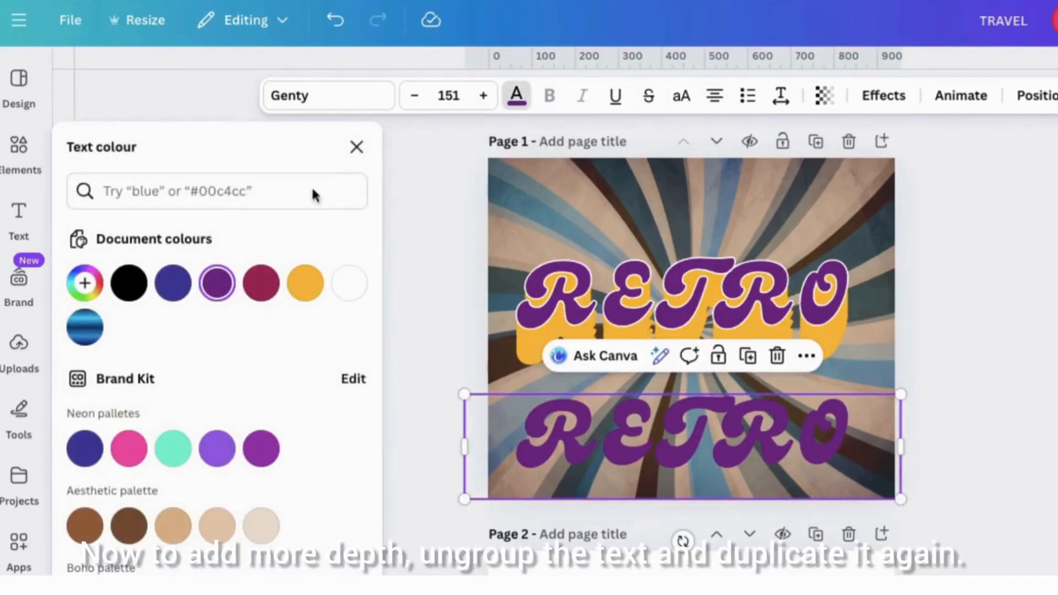
pyautogui.click(133, 291)
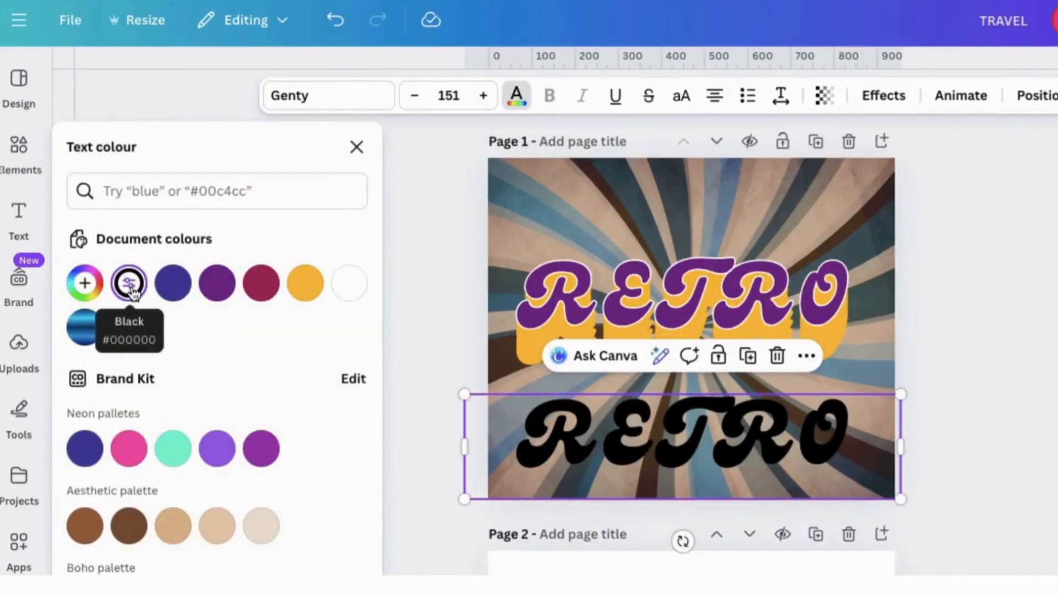
pyautogui.click(358, 148)
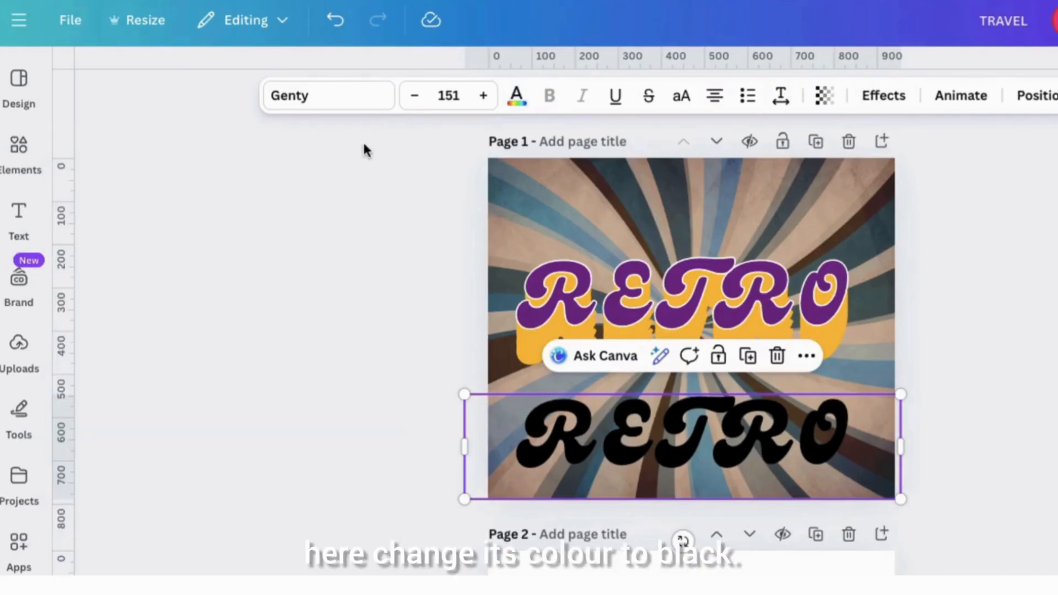
pyautogui.click(1024, 98)
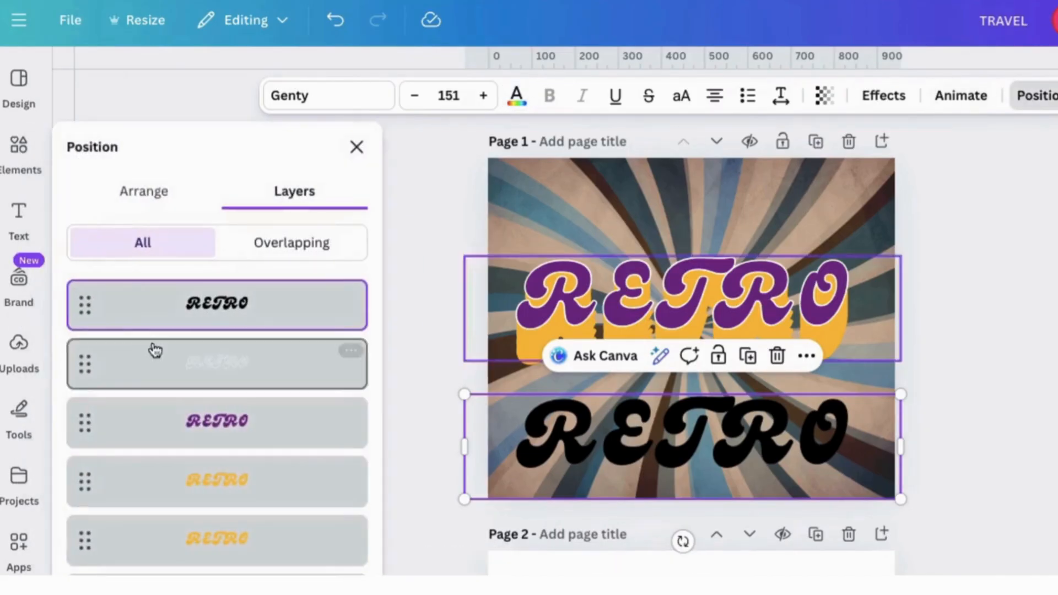
pyautogui.moveTo(236, 315); pyautogui.dragTo(250, 535)
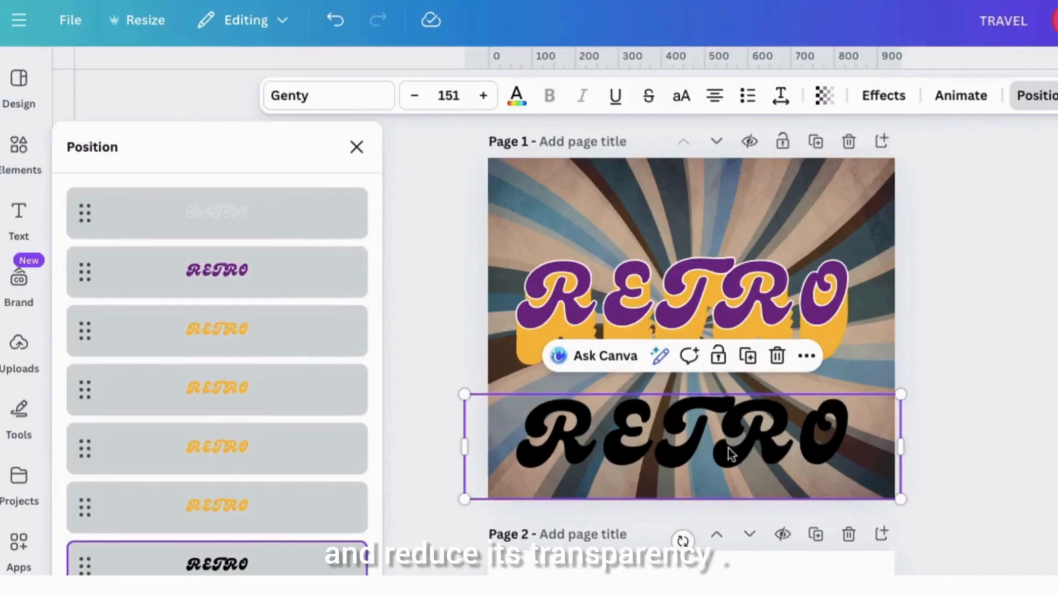
# - Position the black copy just below the orange lettering as a drop shadow and lower its opacity
pyautogui.moveTo(720, 451); pyautogui.dragTo(711, 364)
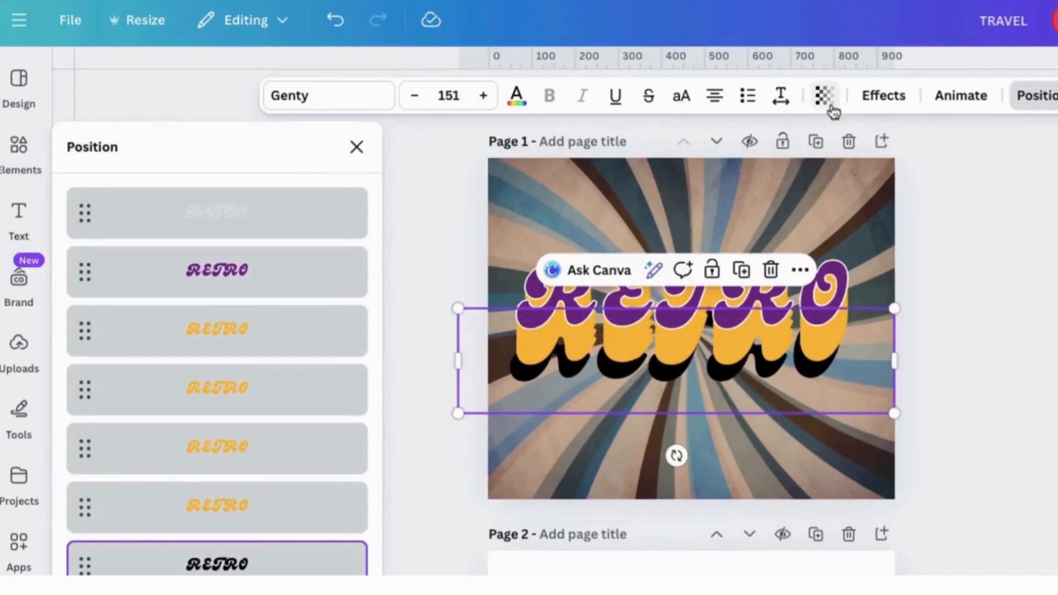
pyautogui.click(829, 107)
pyautogui.moveTo(873, 170); pyautogui.dragTo(786, 171)
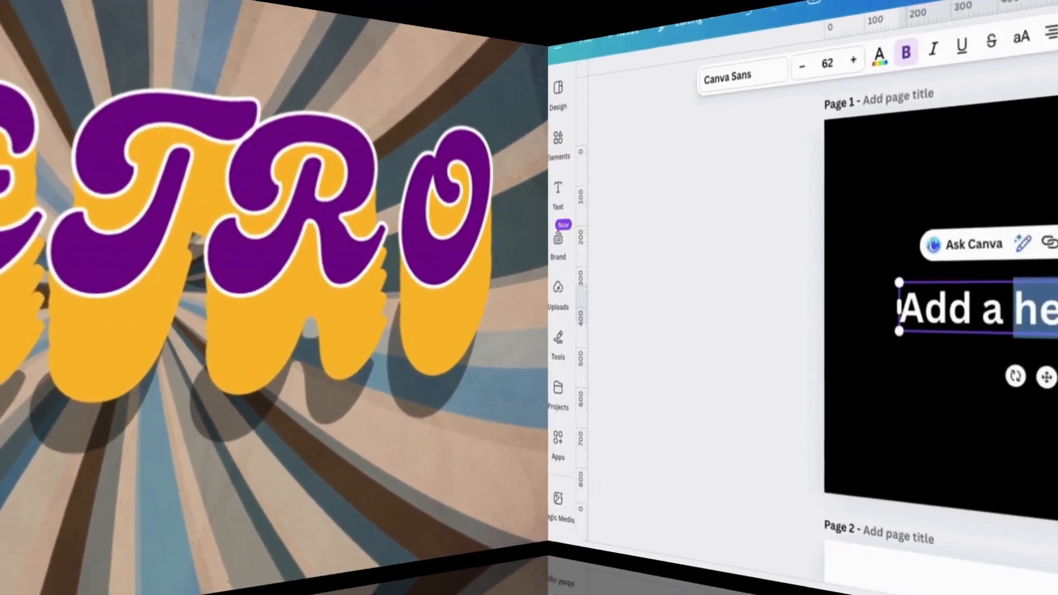
# - Enter BREAK in the text box on the black page 1 and enlarge it to font size 160
pyautogui.press('BackSpace')
pyautogui.press('BackSpace')
pyautogui.press('BackSpace')
pyautogui.press('BackSpace')
pyautogui.press('BackSpace')
pyautogui.press('BackSpace')
pyautogui.press('BackSpace')
pyautogui.press('BackSpace')
pyautogui.press('BackSpace')
pyautogui.press('BackSpace')
pyautogui.press('BackSpace')
pyautogui.press('BackSpace')
pyautogui.press('BackSpace')
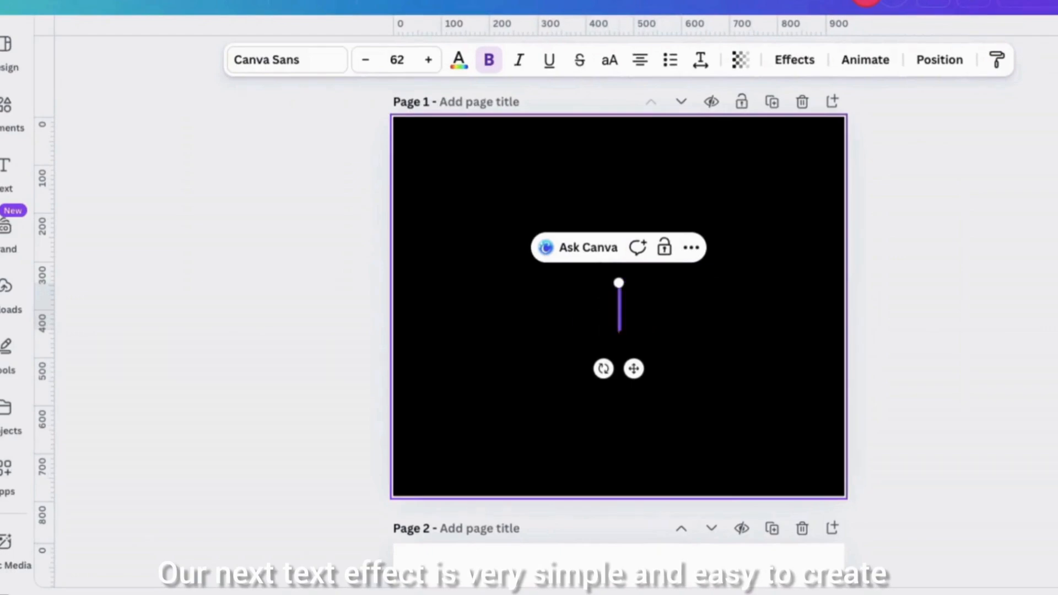
pyautogui.write('BREAK')
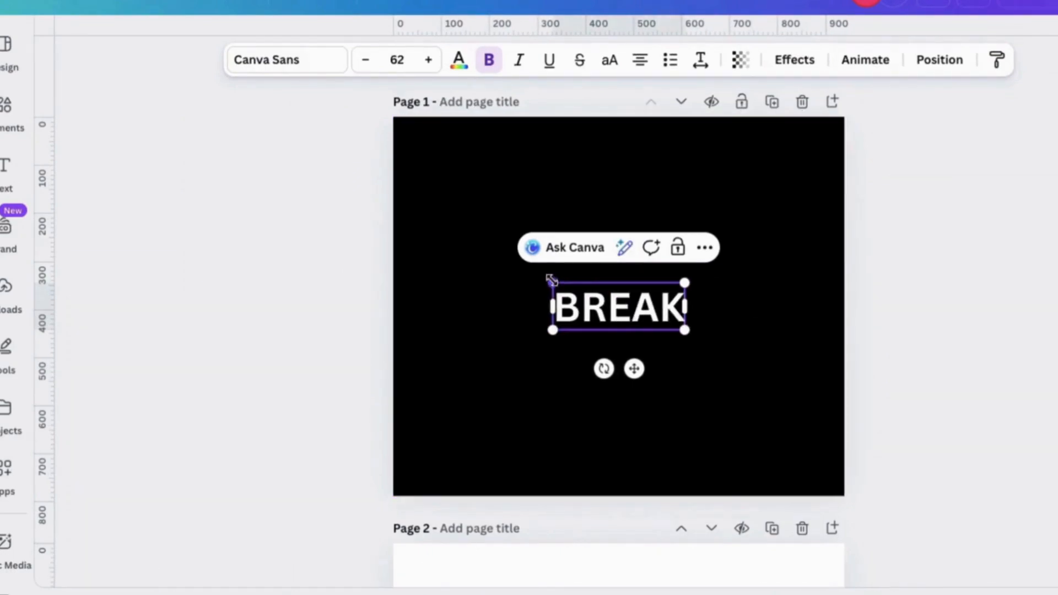
pyautogui.moveTo(553, 283); pyautogui.dragTo(477, 250)
pyautogui.moveTo(686, 330); pyautogui.dragTo(783, 365)
pyautogui.moveTo(478, 256); pyautogui.dragTo(441, 243)
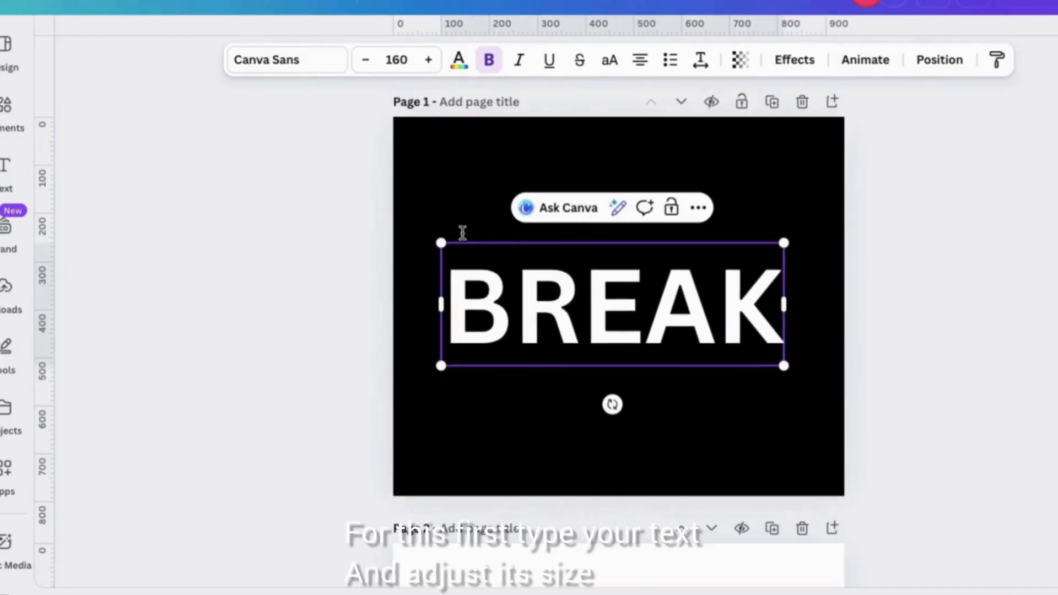
# - Set the BREAK text in the Keratine font with bold and italic styling
pyautogui.click(298, 67)
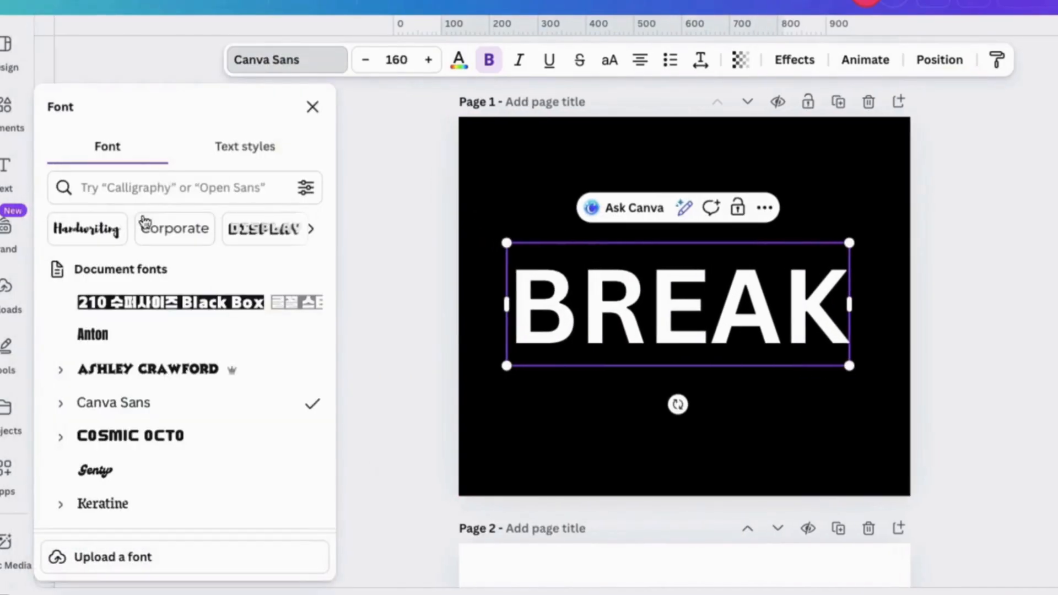
pyautogui.click(137, 187)
pyautogui.write('KE')
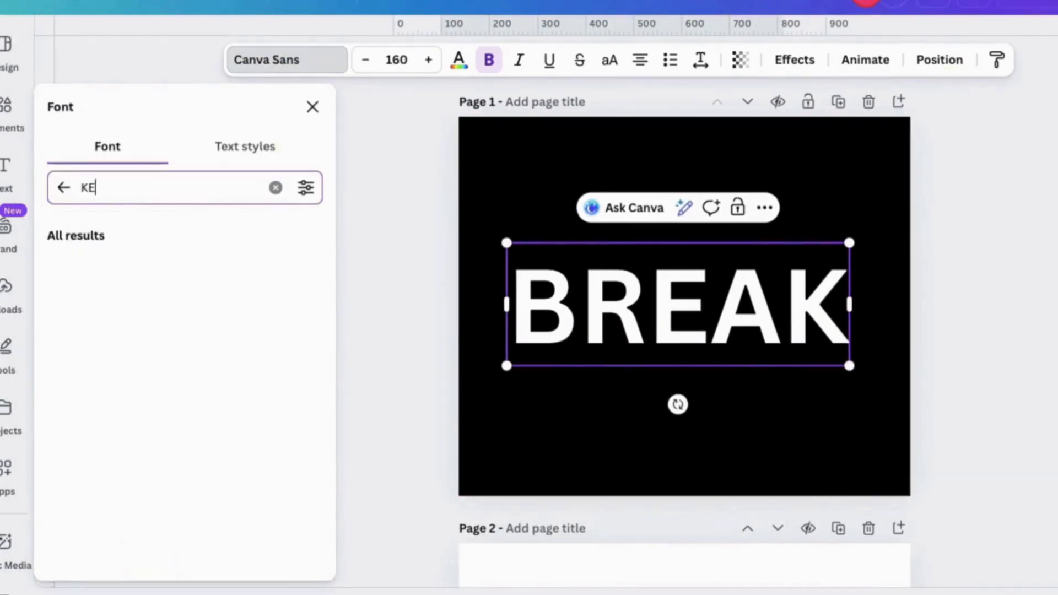
pyautogui.write('RATINE')
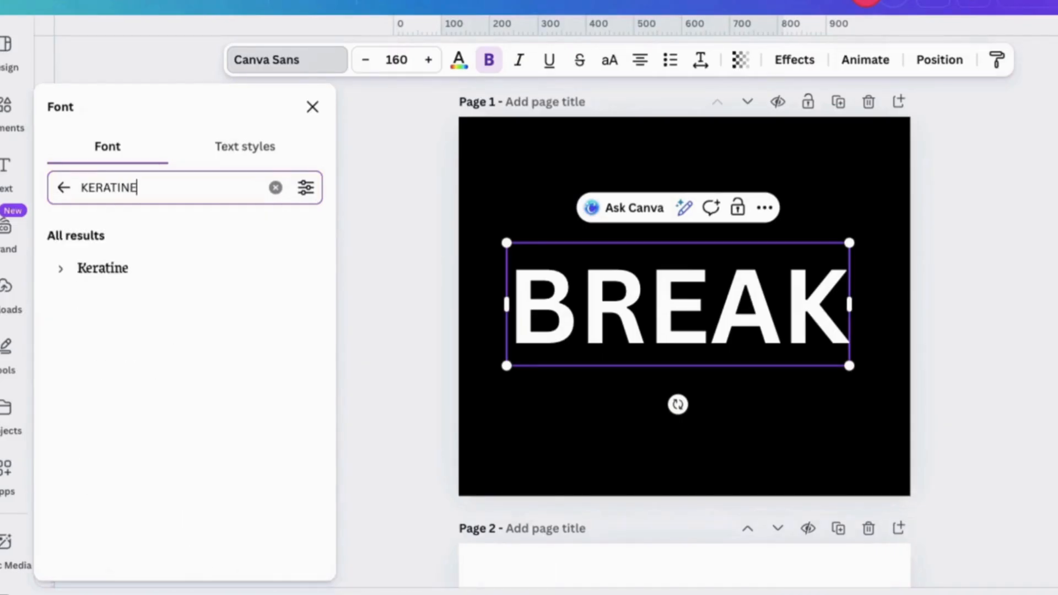
pyautogui.click(103, 268)
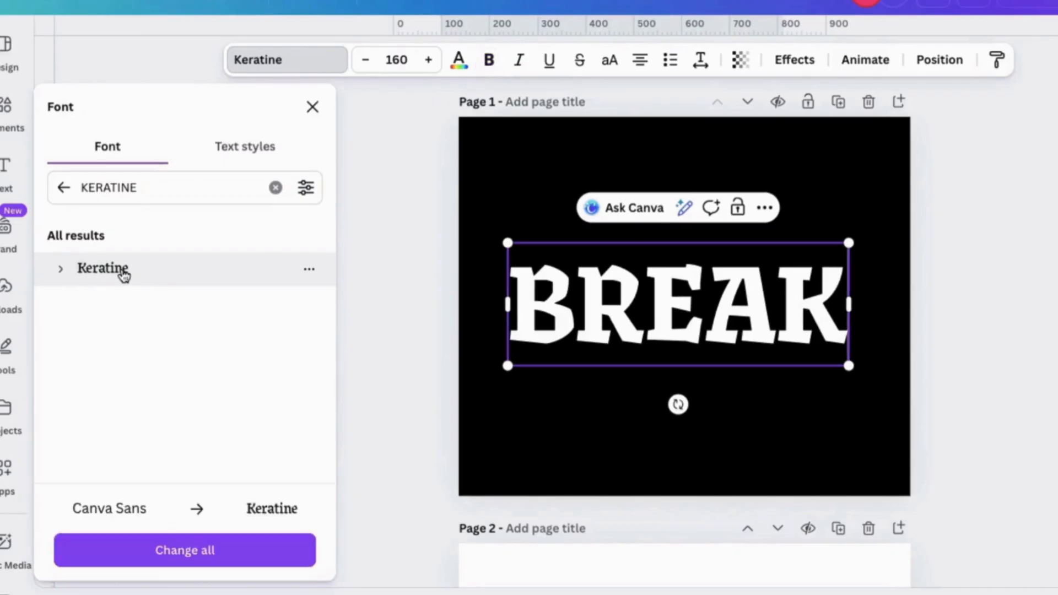
pyautogui.click(315, 117)
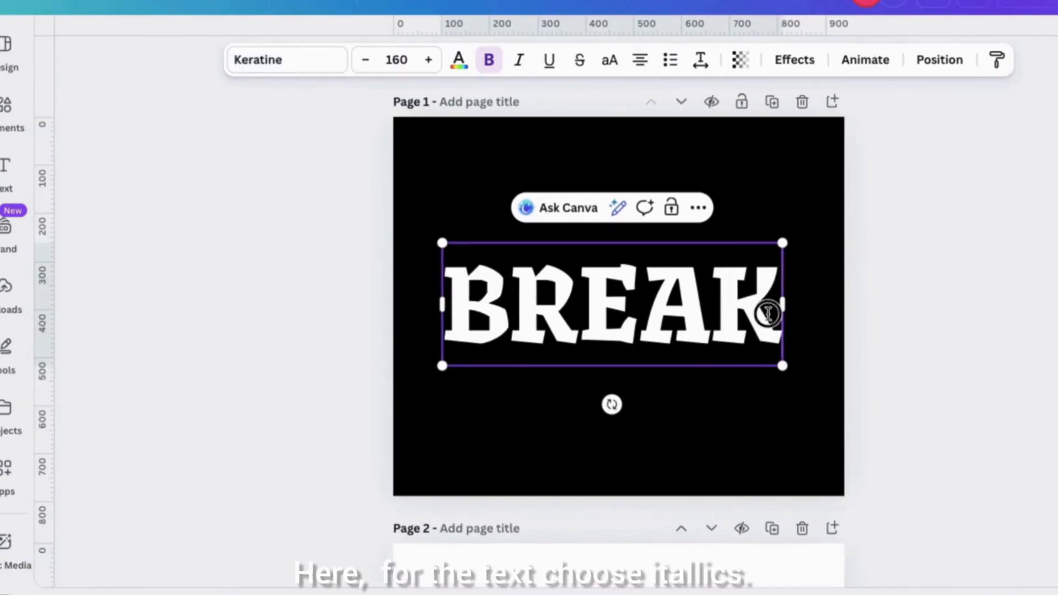
pyautogui.moveTo(767, 314); pyautogui.dragTo(470, 306)
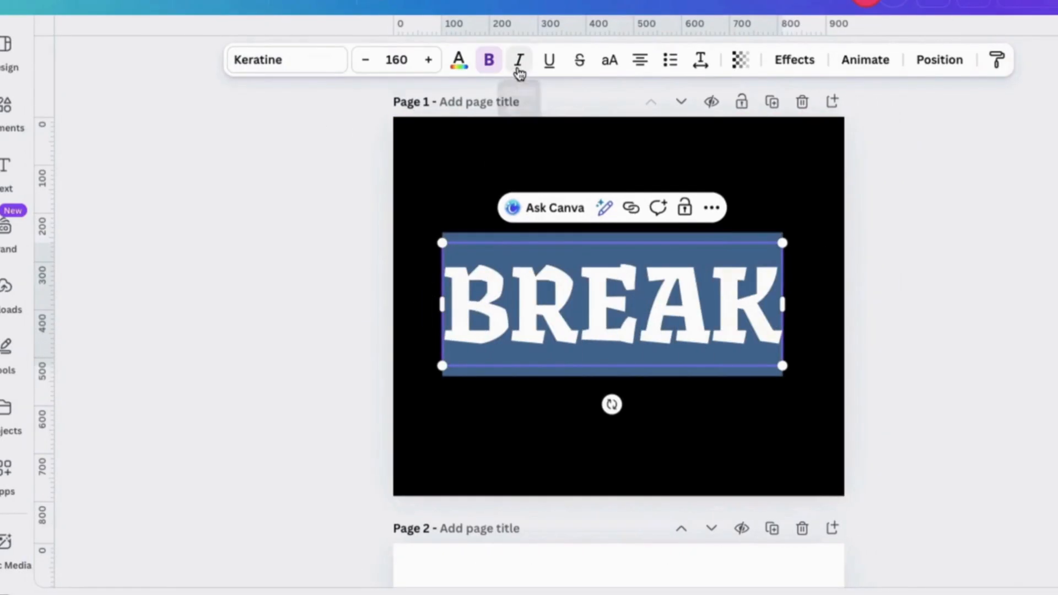
pyautogui.click(518, 60)
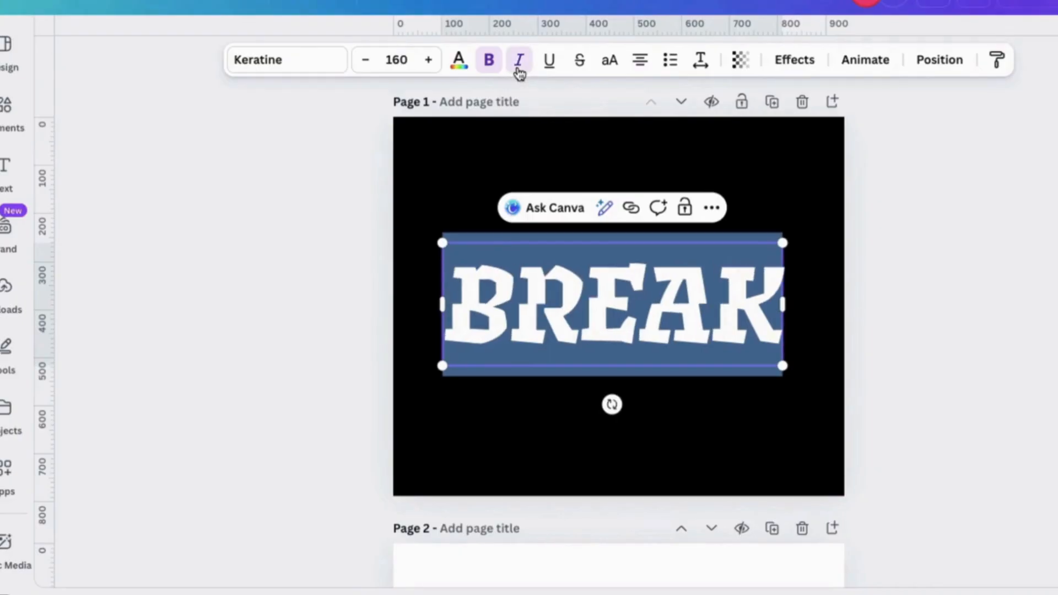
# - Search the graphics elements for CURVE SHADOW and add the thin downward-curving shadow to page 1
pyautogui.click(5, 105)
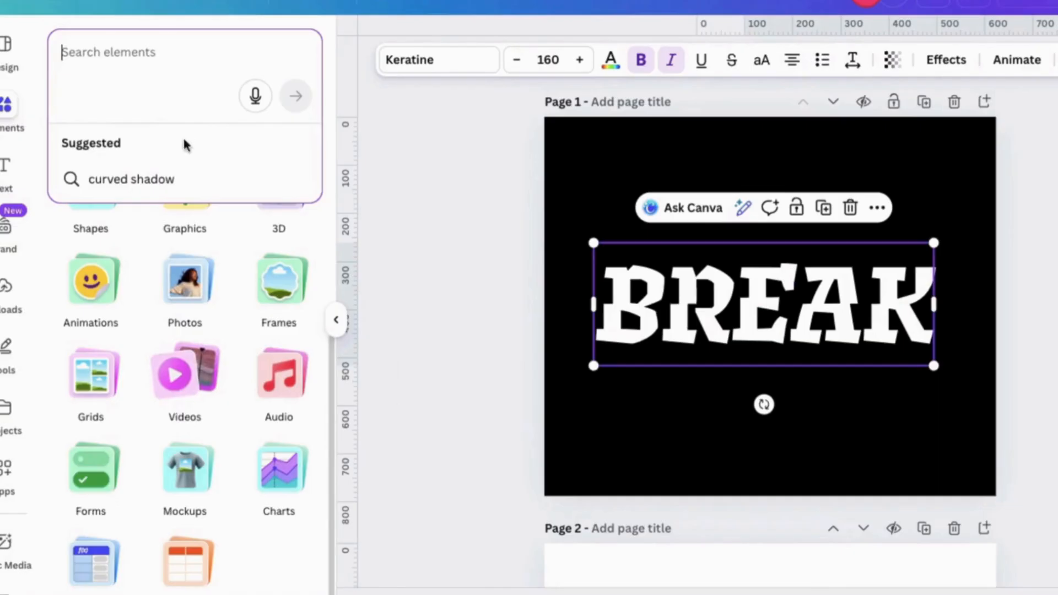
pyautogui.write('CURVE')
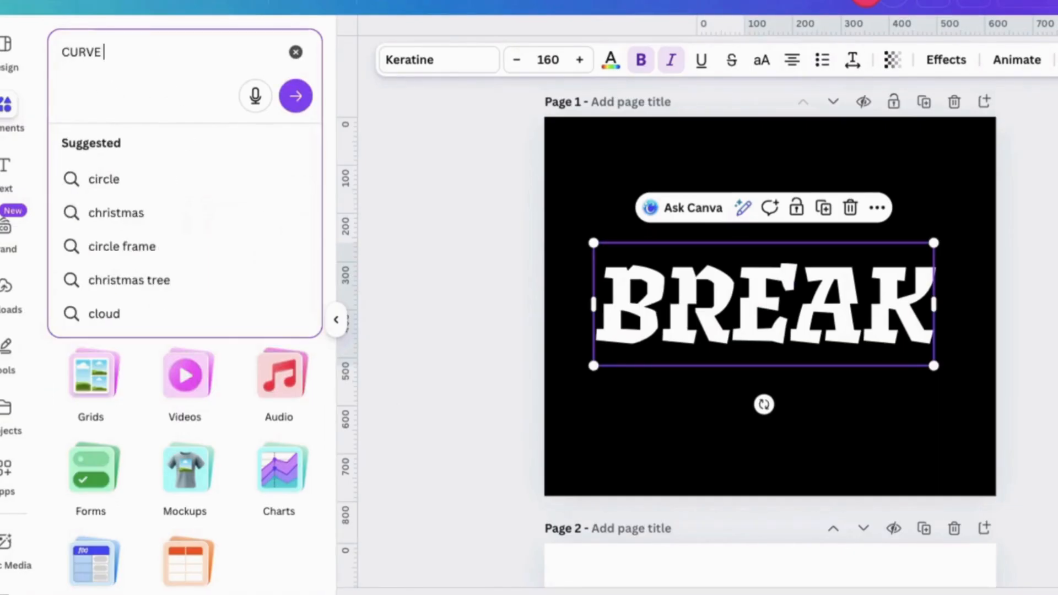
pyautogui.write(' SHADOW')
pyautogui.press('Return')
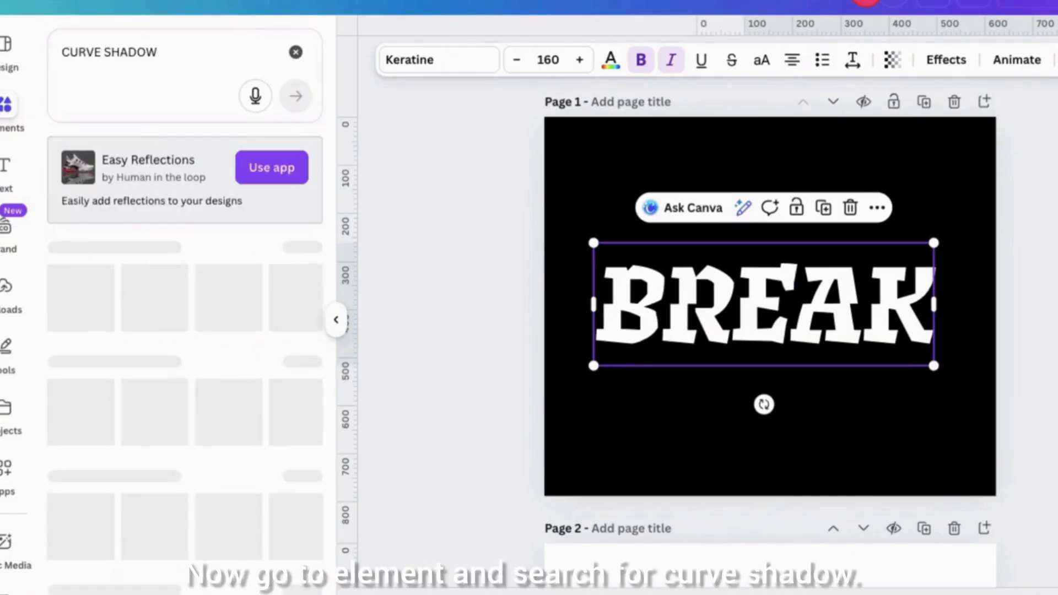
pyautogui.click(292, 355)
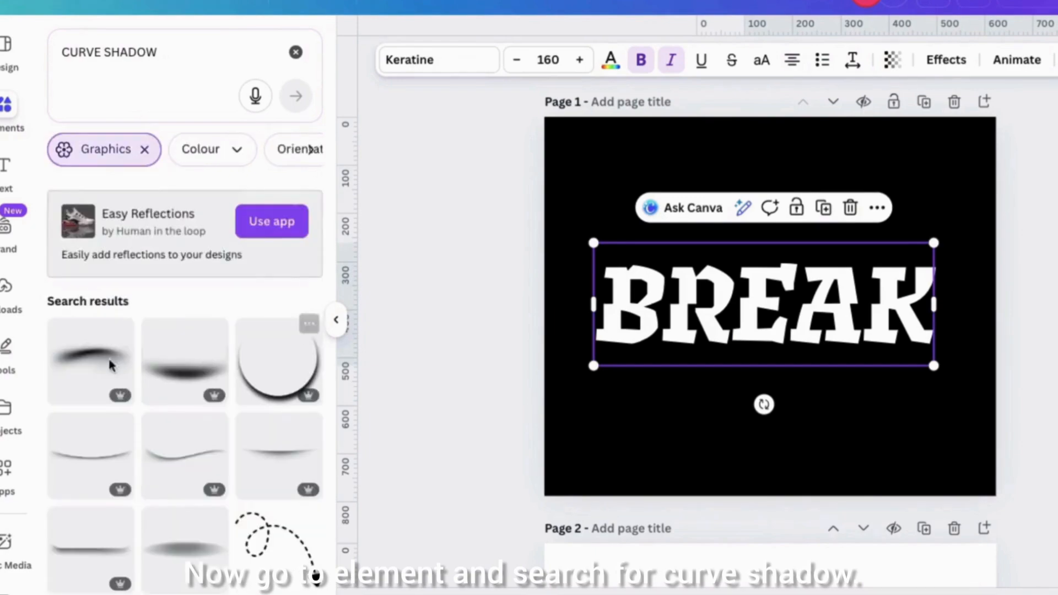
pyautogui.click(92, 460)
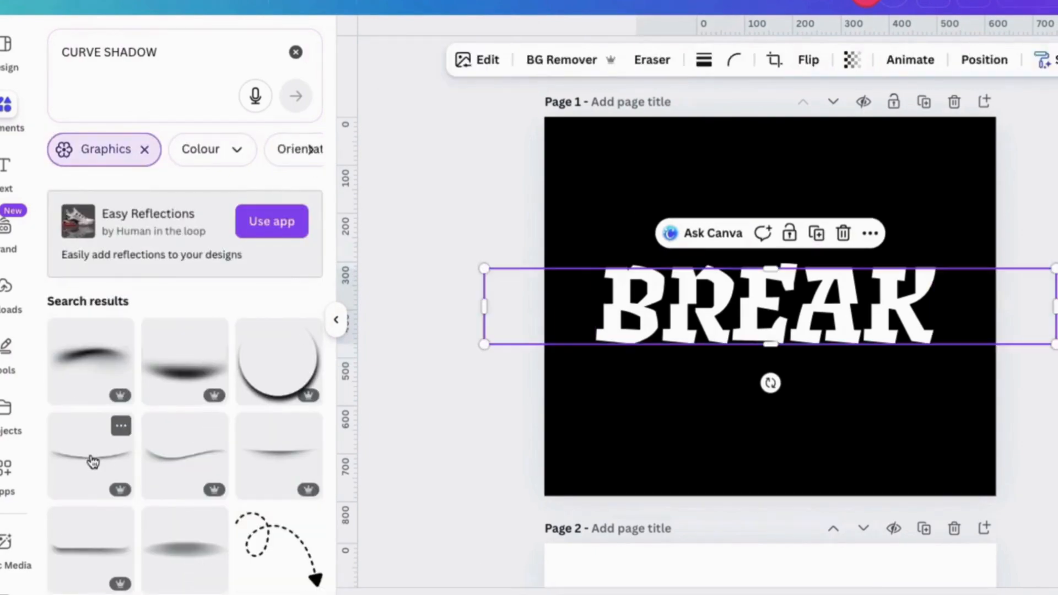
pyautogui.click(337, 320)
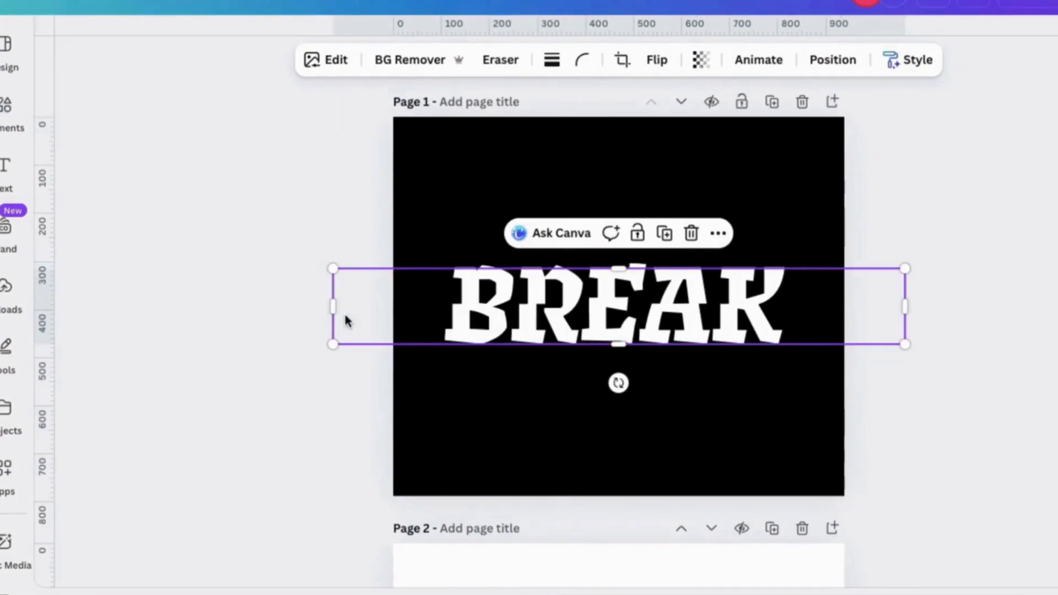
# - Position the curved shadow across the BREAK lettering and place the text layer directly beneath the shadow layer
pyautogui.moveTo(702, 305); pyautogui.dragTo(728, 304)
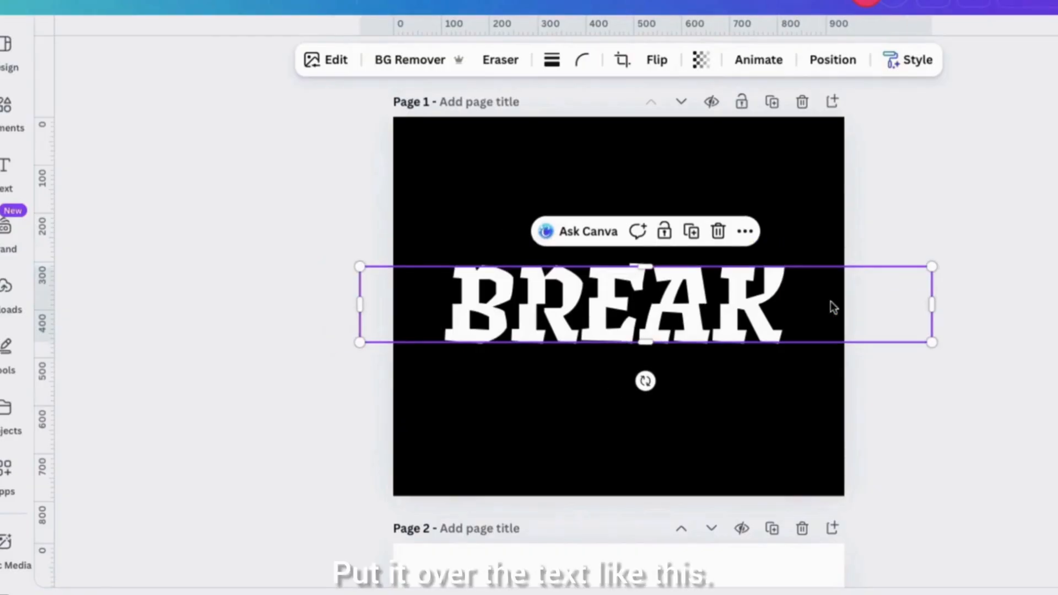
pyautogui.click(829, 66)
pyautogui.moveTo(187, 251); pyautogui.dragTo(193, 336)
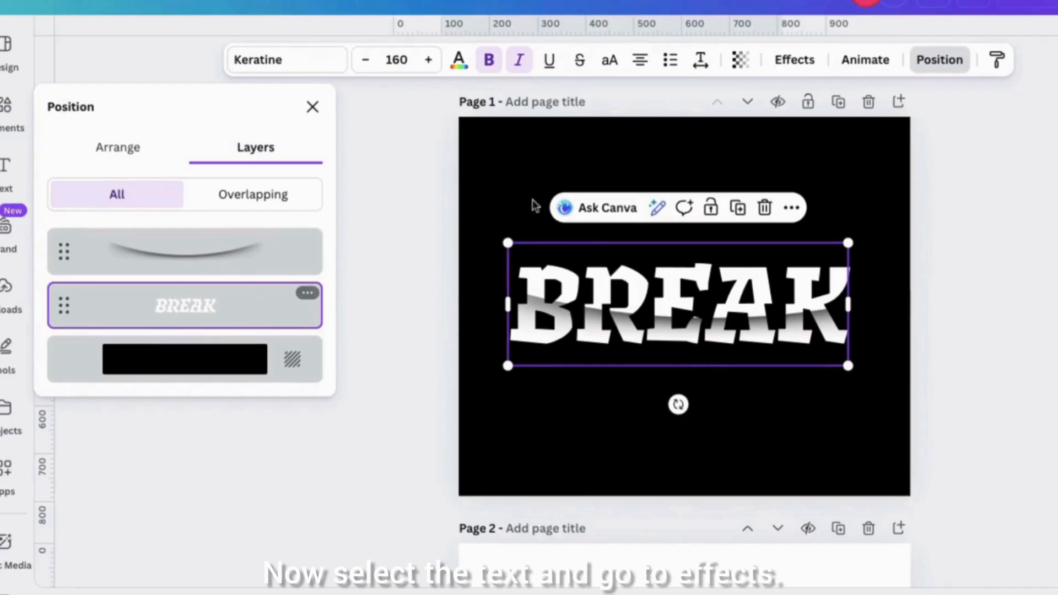
# - Apply the Curve text effect to BREAK and set its curve to -47 to follow the shadow's bend
pyautogui.click(810, 64)
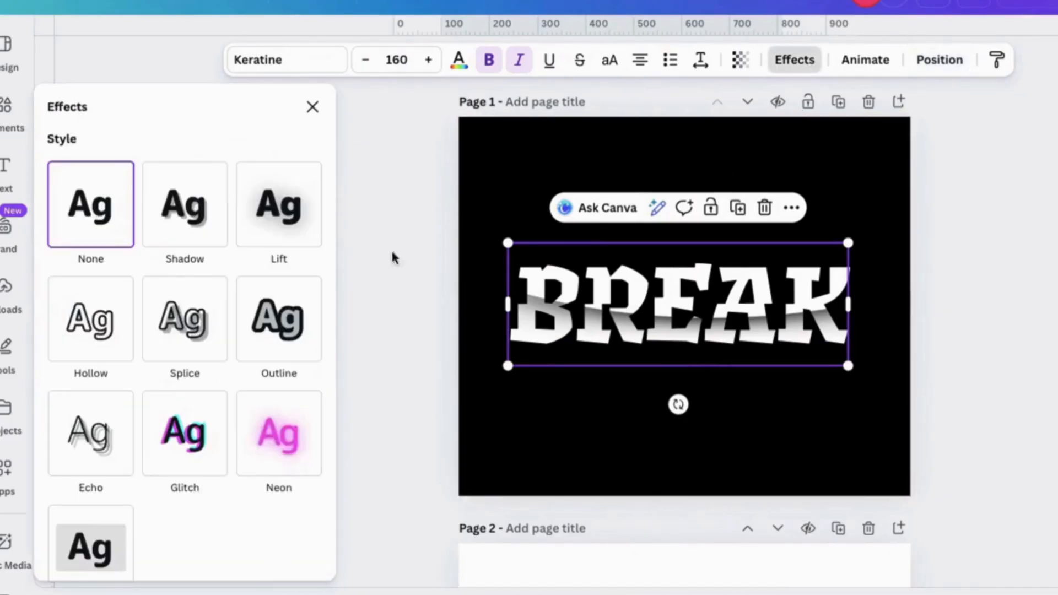
pyautogui.scroll(-2, 258, 525)
pyautogui.scroll(-4, 258, 524)
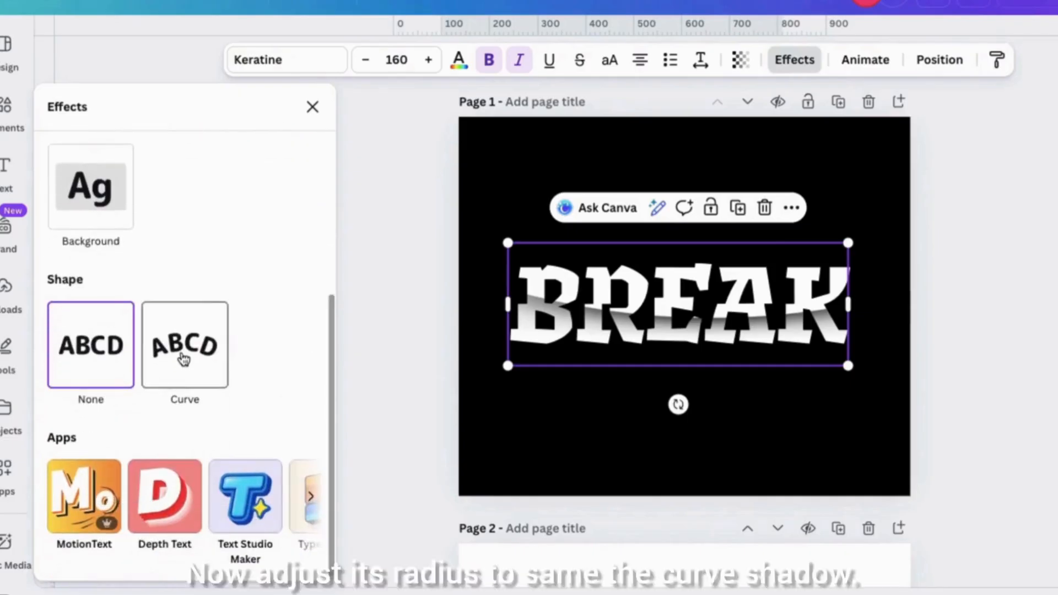
pyautogui.click(184, 358)
pyautogui.moveTo(207, 462); pyautogui.dragTo(96, 454)
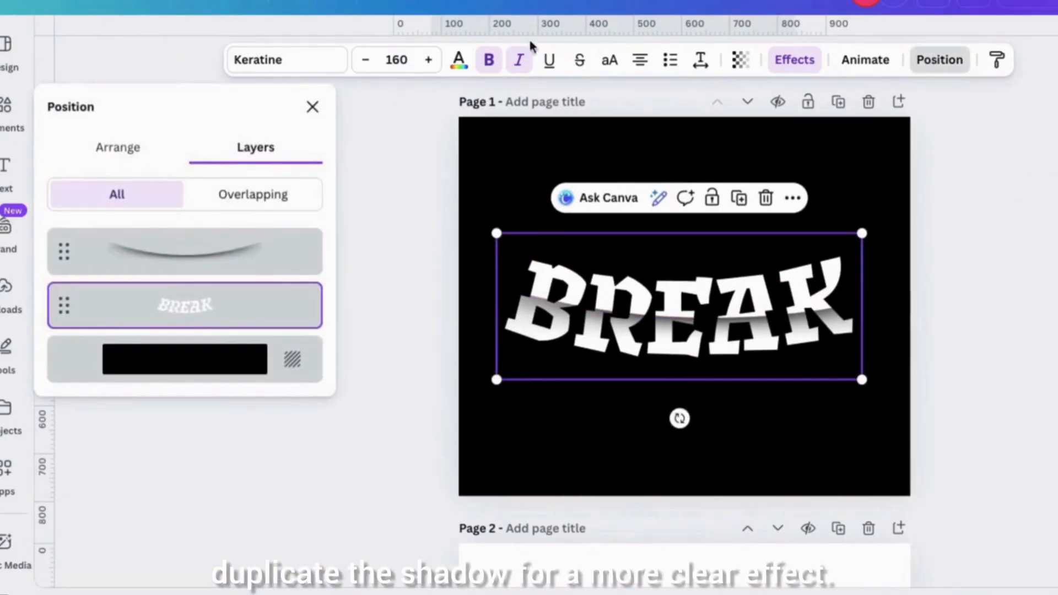
# - Align the curved BREAK text with its shadow and slightly reduce the text's bend to match
pyautogui.click(260, 247)
pyautogui.click(758, 238)
pyautogui.moveTo(826, 319); pyautogui.dragTo(822, 322)
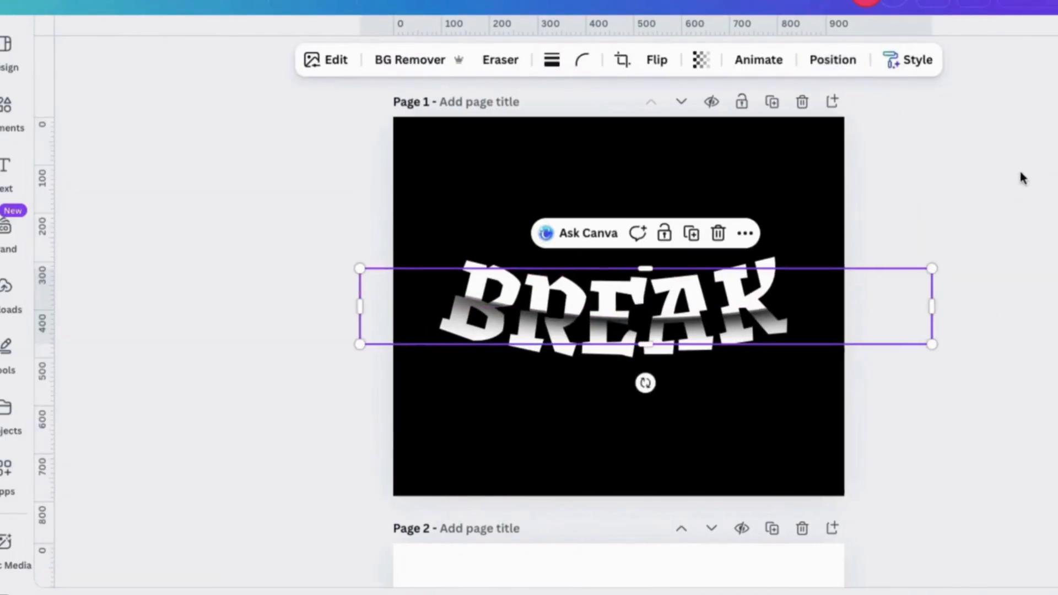
pyautogui.click(793, 62)
pyautogui.moveTo(96, 462); pyautogui.dragTo(108, 477)
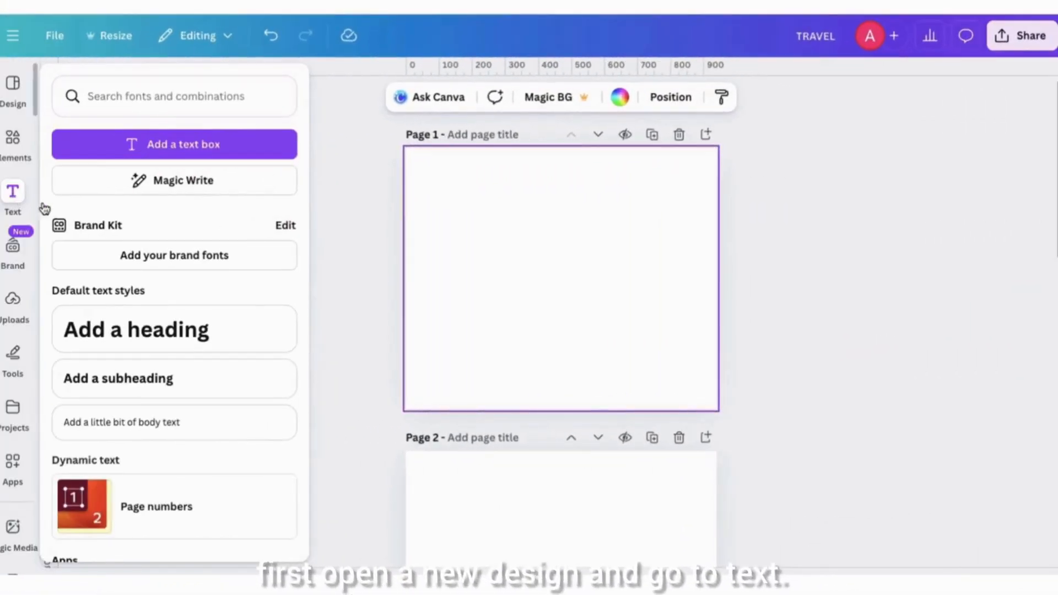
# - Add the heading TRAVEL to the blank page 1 at font size 91.5 and set it in the Anton font
pyautogui.click(160, 333)
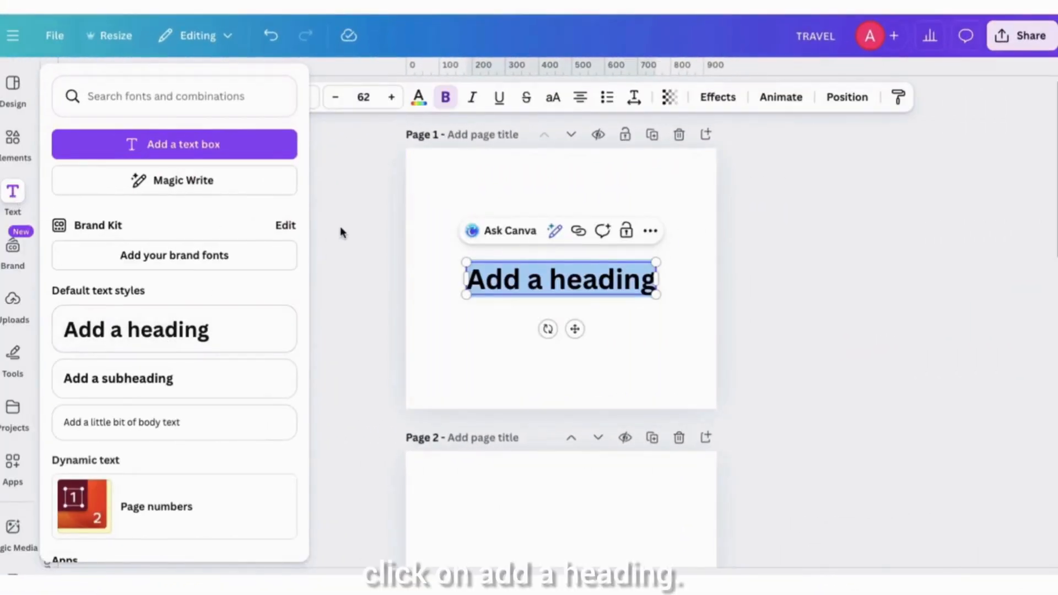
pyautogui.write('TRAVEL')
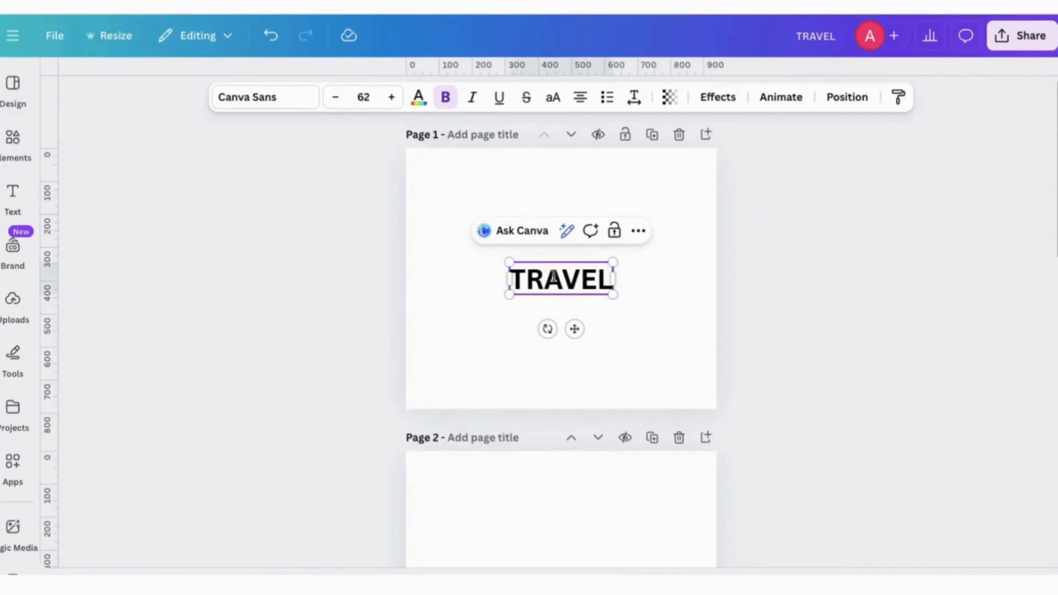
pyautogui.moveTo(510, 262); pyautogui.dragTo(462, 243)
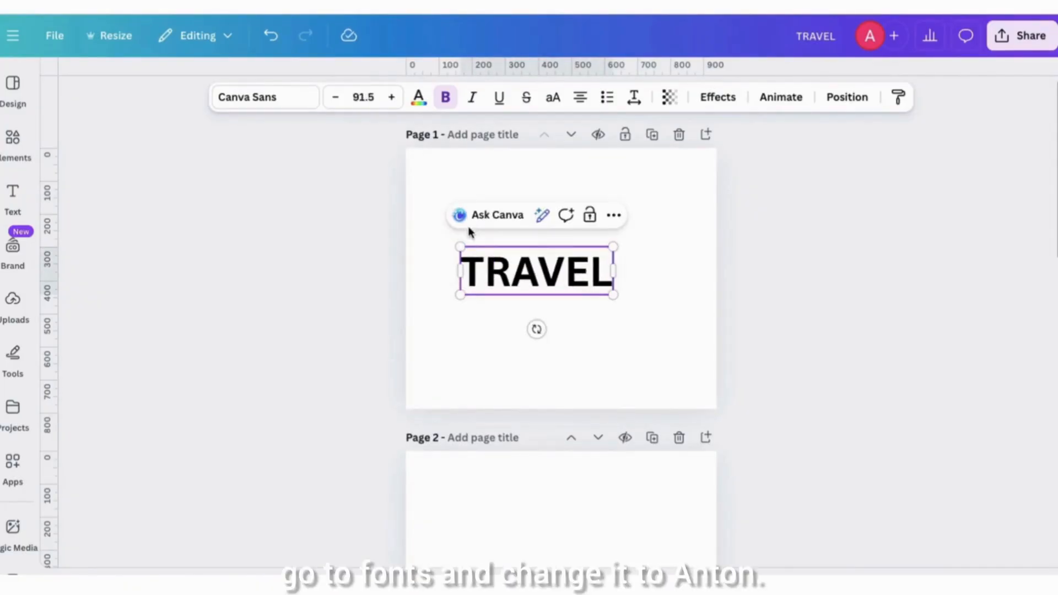
pyautogui.click(285, 103)
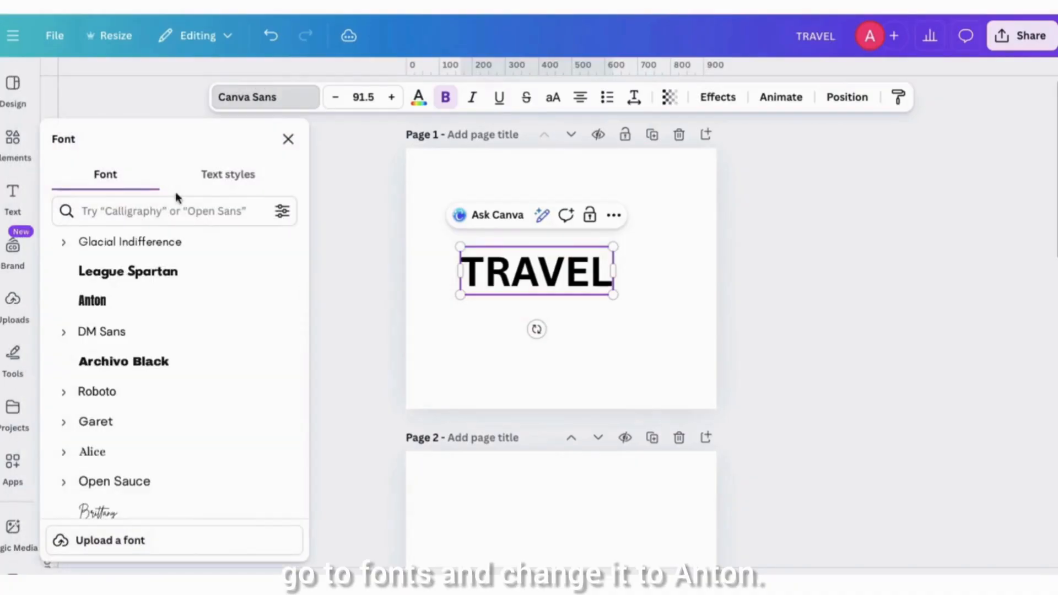
pyautogui.click(119, 309)
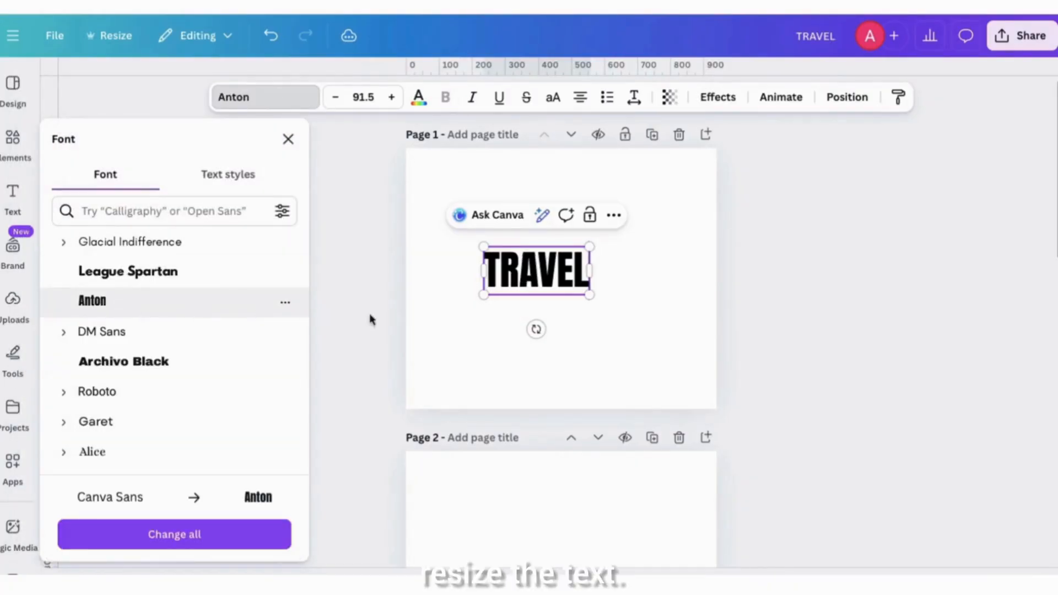
pyautogui.click(288, 138)
# - Enlarge the TRAVEL heading to font size 197 and widen its letter spacing so it spans the page
pyautogui.moveTo(484, 246); pyautogui.dragTo(432, 222)
pyautogui.moveTo(589, 294); pyautogui.dragTo(674, 333)
pyautogui.click(633, 97)
pyautogui.moveTo(577, 158); pyautogui.dragTo(585, 159)
pyautogui.click(486, 182)
# - Place a dark blue rectangle, slightly larger than the lettering on all sides, behind the TRAVEL text
pyautogui.press('r')
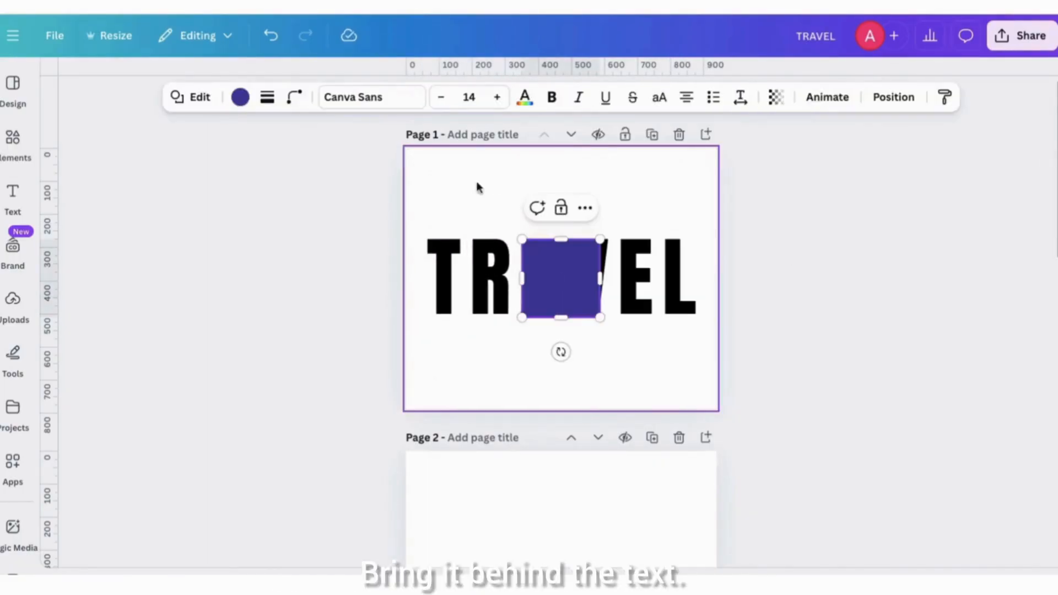
pyautogui.moveTo(518, 236); pyautogui.dragTo(416, 199)
pyautogui.moveTo(600, 317); pyautogui.dragTo(703, 349)
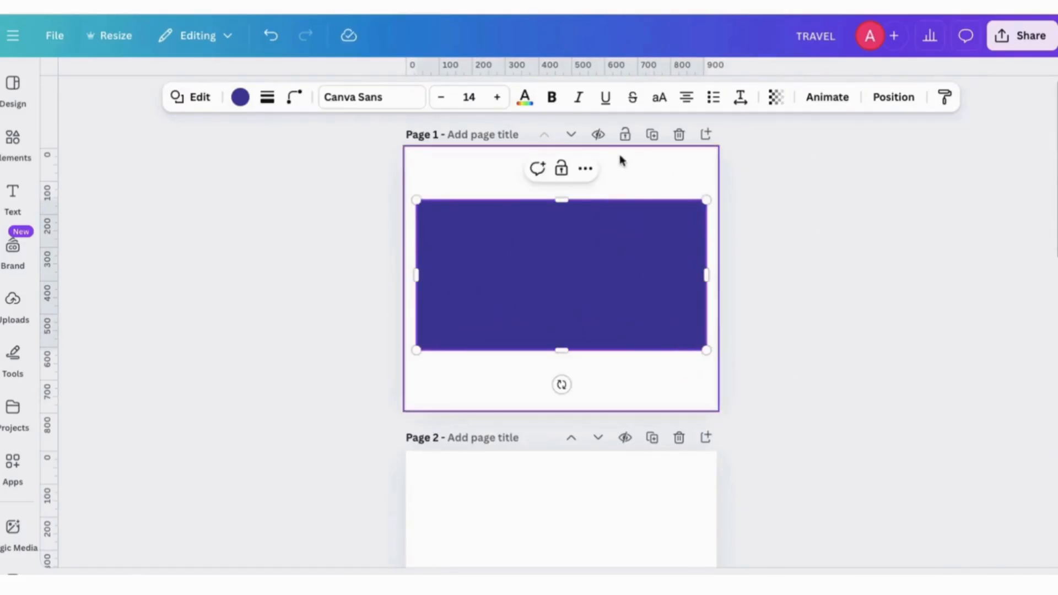
pyautogui.click(586, 170)
pyautogui.moveTo(668, 386)
pyautogui.click(841, 442)
# - Colour the TRAVEL lettering white on the dark blue rectangle
pyautogui.click(561, 259)
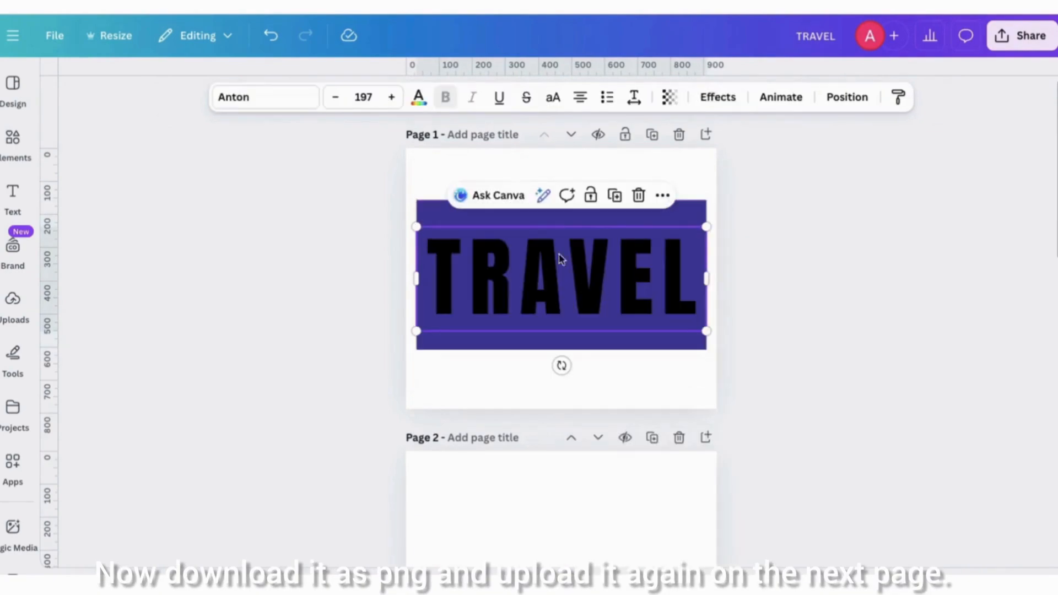
pyautogui.click(419, 100)
pyautogui.click(175, 249)
pyautogui.click(290, 138)
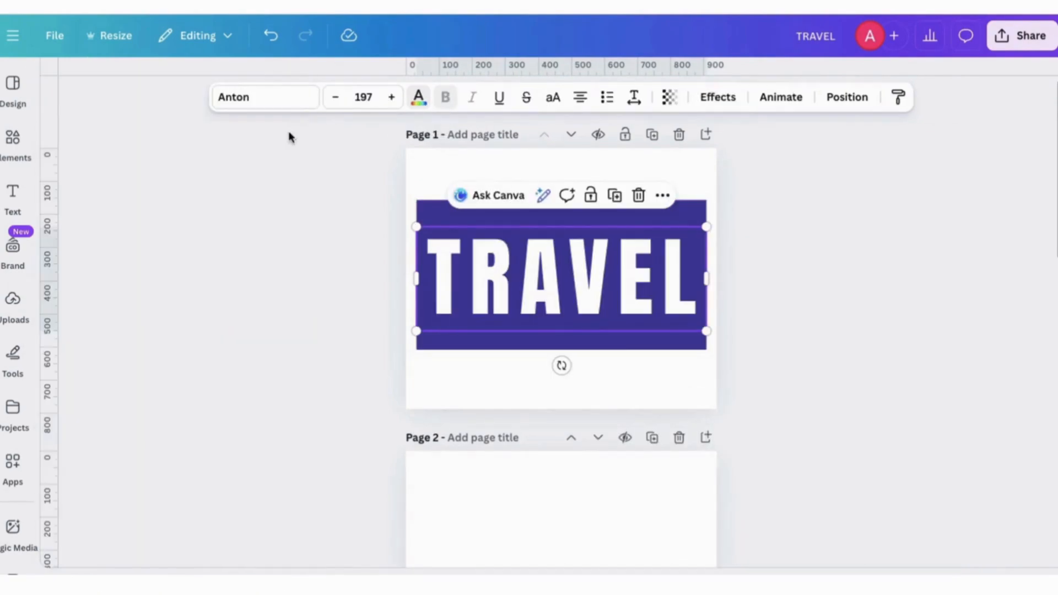
pyautogui.click(275, 195)
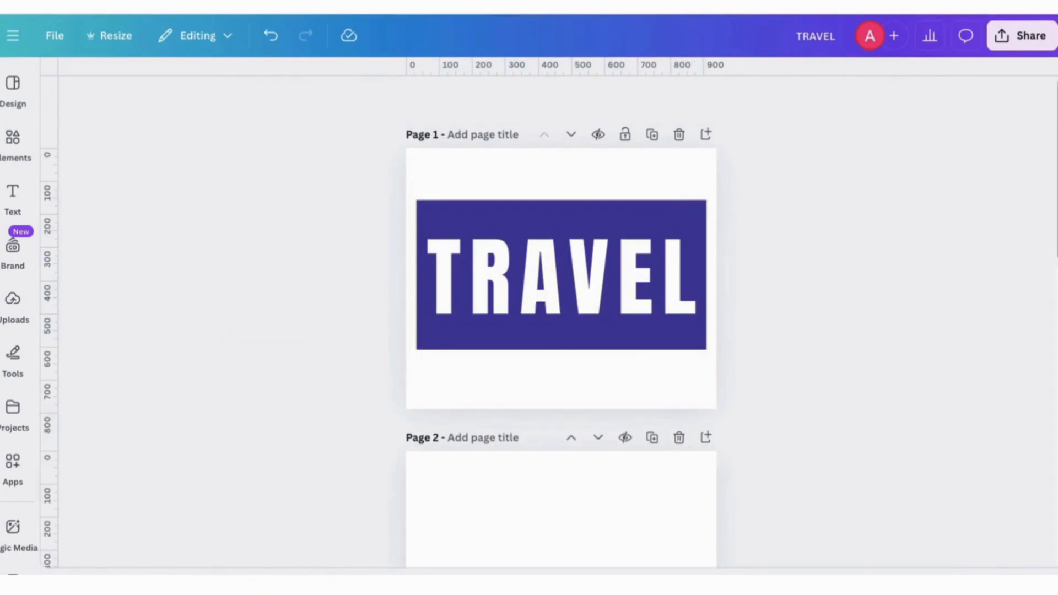
# - Download the TRAVEL design as a PNG, add it to page 2, and enlarge it to about 714 by 599
pyautogui.click(1021, 35)
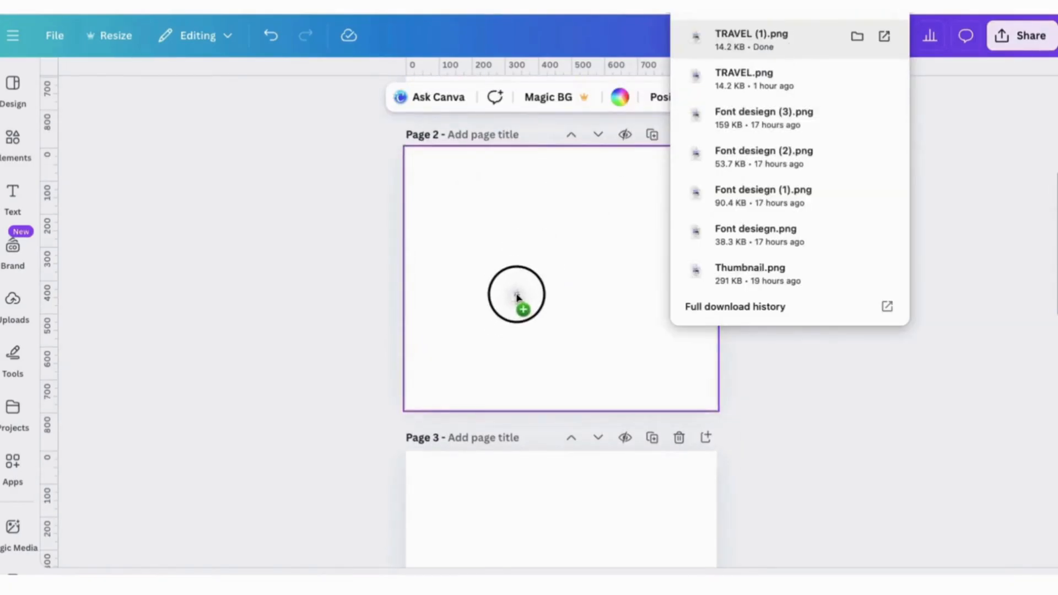
pyautogui.moveTo(516, 294); pyautogui.dragTo(516, 292)
pyautogui.moveTo(820, 431); pyautogui.dragTo(848, 452)
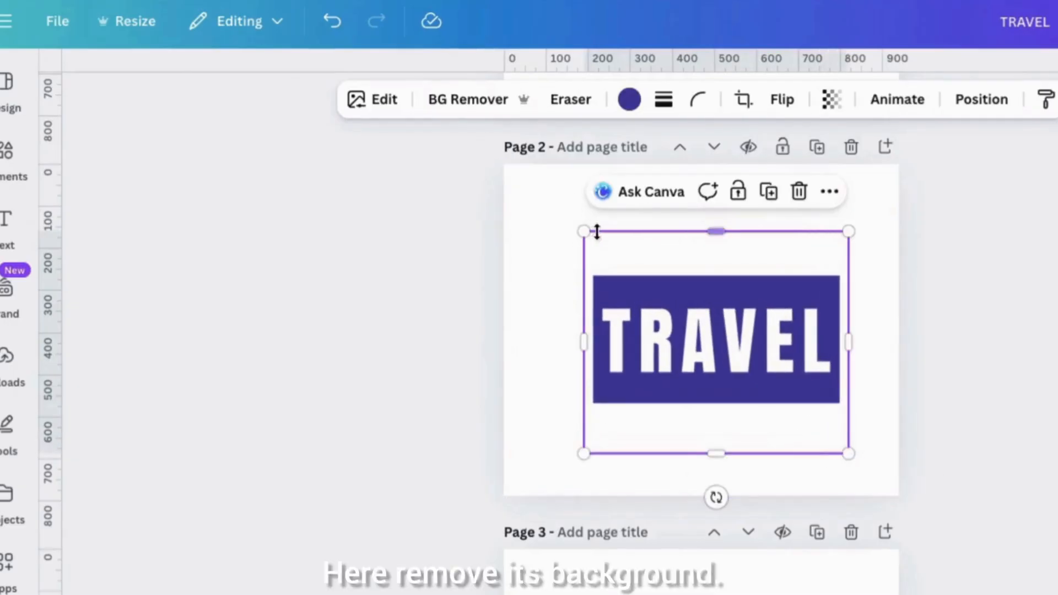
pyautogui.moveTo(585, 231); pyautogui.dragTo(548, 204)
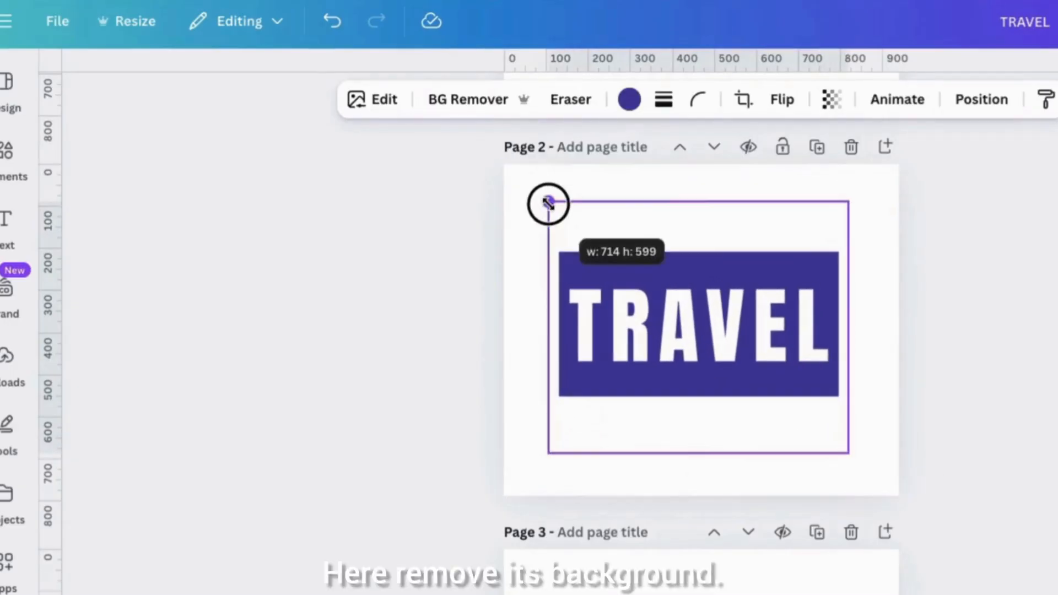
# - Remove the background from the TRAVEL image on page 2 and move the image lower on the page
pyautogui.click(449, 103)
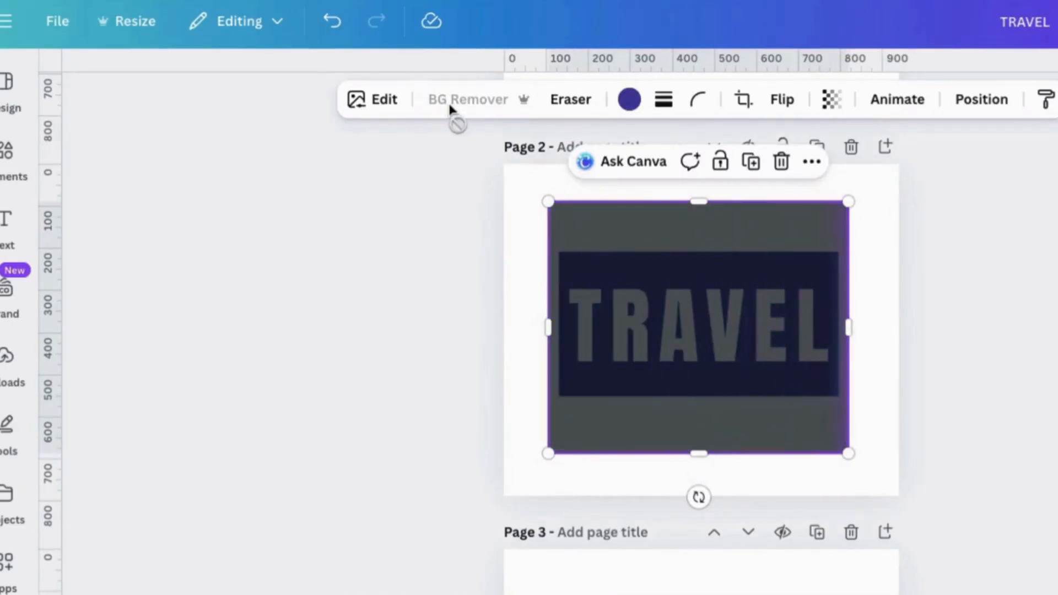
pyautogui.moveTo(657, 244); pyautogui.dragTo(667, 311)
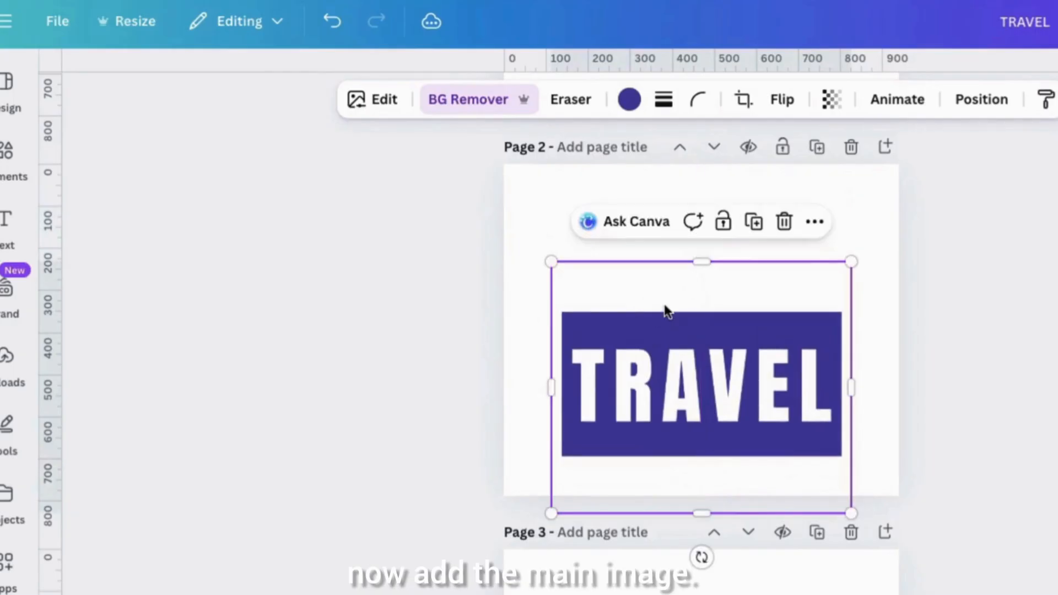
# - Paste the landmarks photo onto page 2, enlarge it to the full page width, and layer it behind the TRAVEL image
pyautogui.press('super+v')
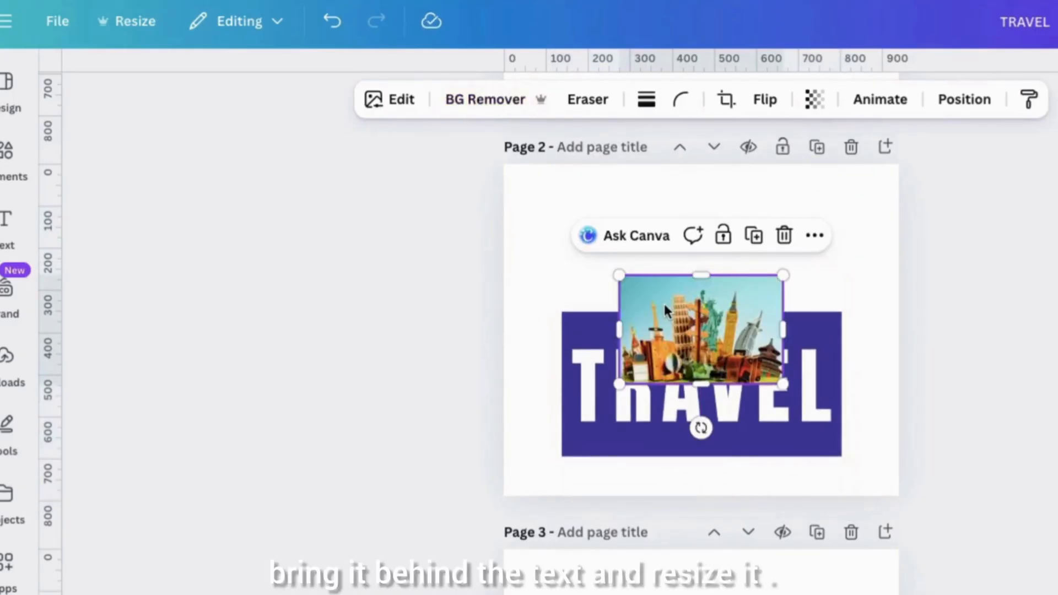
pyautogui.moveTo(620, 276); pyautogui.dragTo(512, 200)
pyautogui.moveTo(783, 381); pyautogui.dragTo(911, 435)
pyautogui.click(998, 112)
pyautogui.moveTo(264, 374); pyautogui.dragTo(264, 309)
# - Enlarge the TRAVEL image so its blue rectangle spans the page width, and place it over the photo's lower part
pyautogui.moveTo(703, 352); pyautogui.dragTo(652, 353)
pyautogui.moveTo(803, 264); pyautogui.dragTo(890, 192)
pyautogui.moveTo(736, 354); pyautogui.dragTo(727, 388)
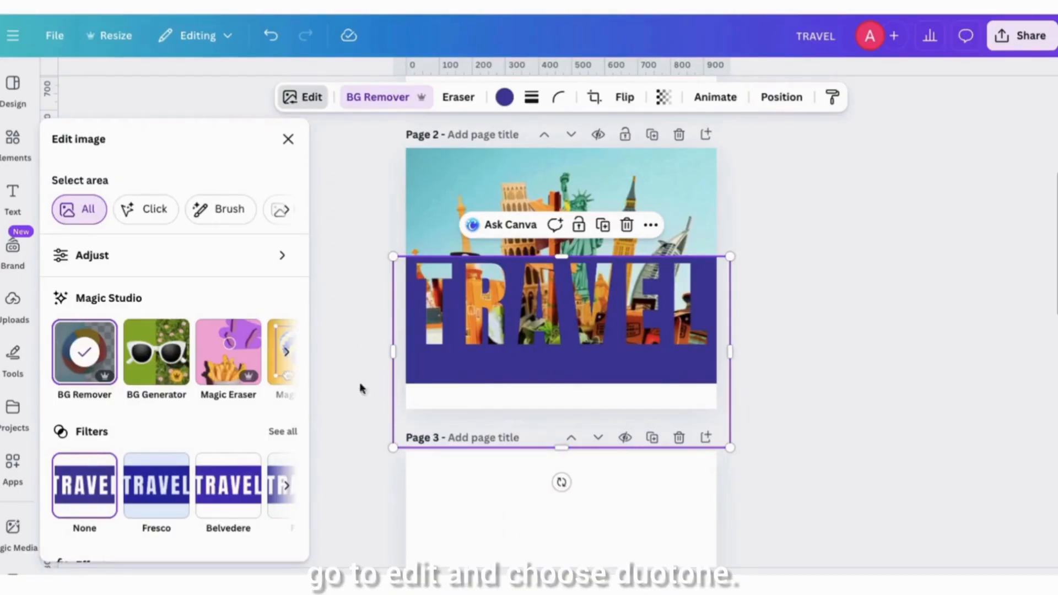
# - Apply the Custom Duotone effect to the TRAVEL image
pyautogui.scroll(-5, 115, 492)
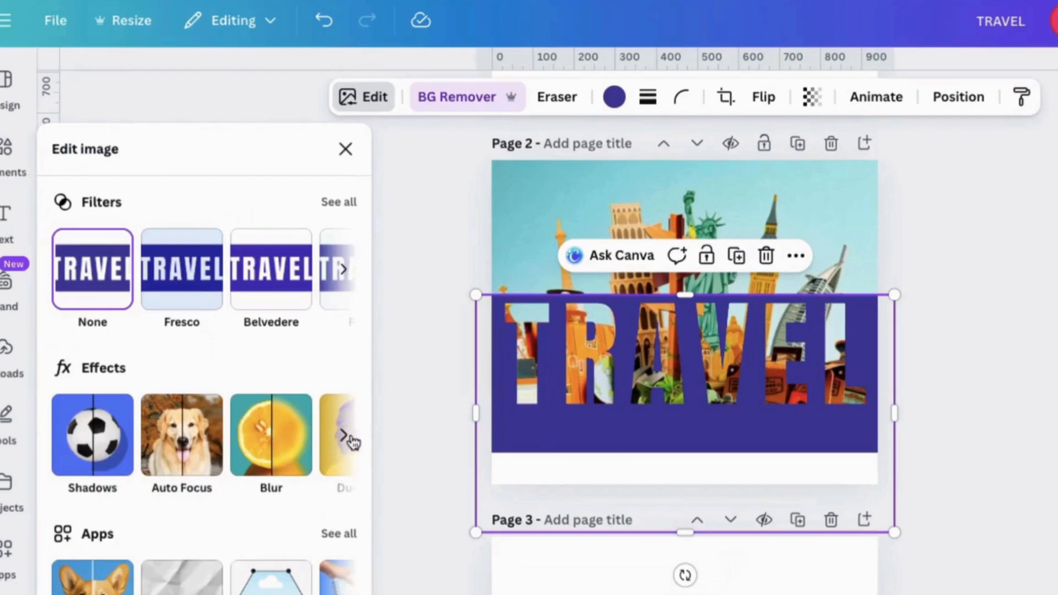
pyautogui.click(291, 373)
pyautogui.click(224, 444)
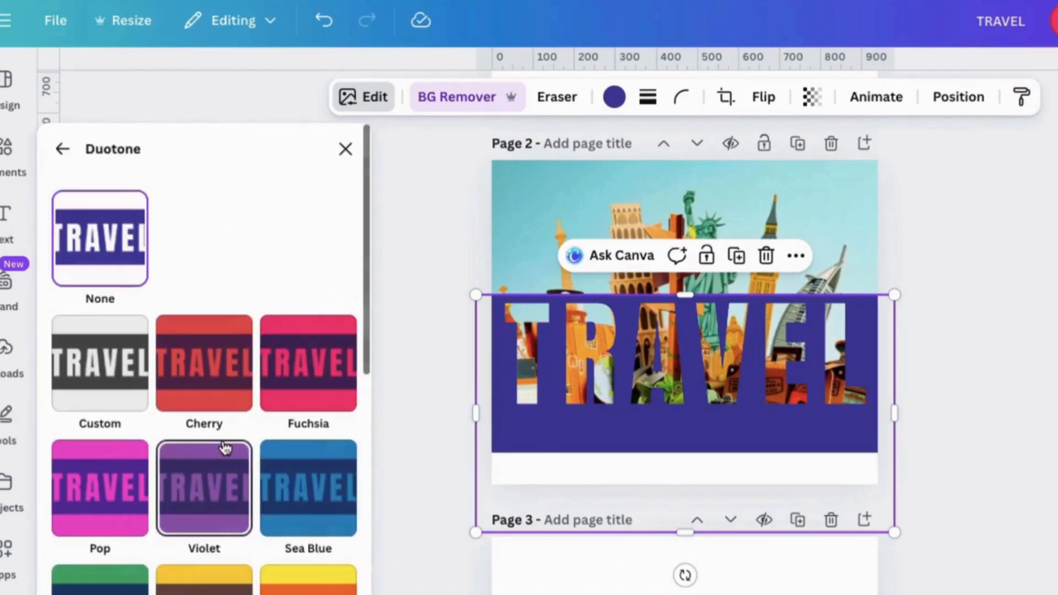
pyautogui.click(106, 383)
# - Set both the highlights and the shadows of the TRAVEL image's duotone to white
pyautogui.click(342, 466)
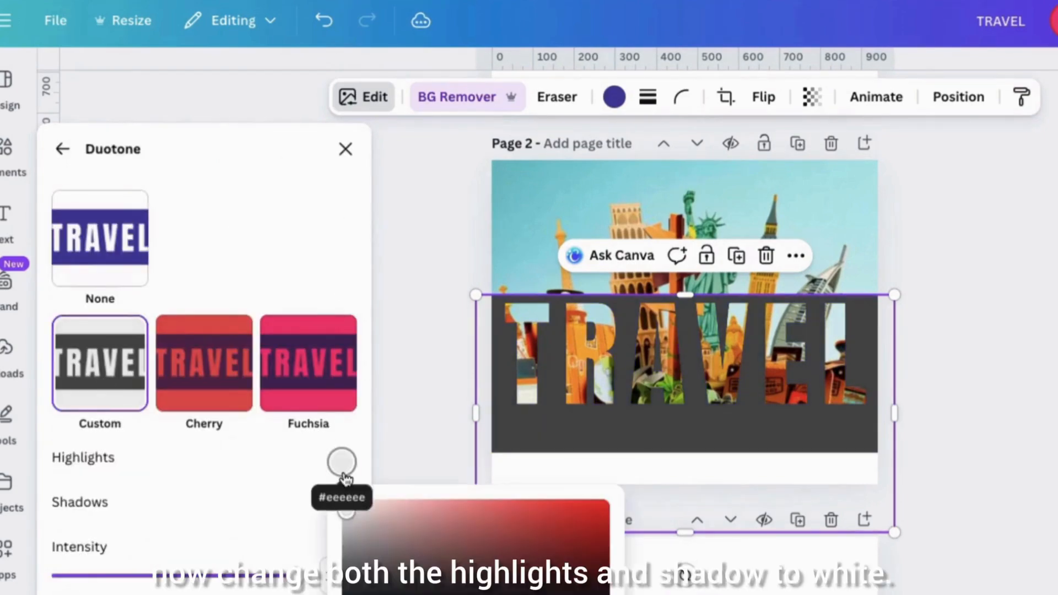
pyautogui.moveTo(347, 520); pyautogui.dragTo(342, 483)
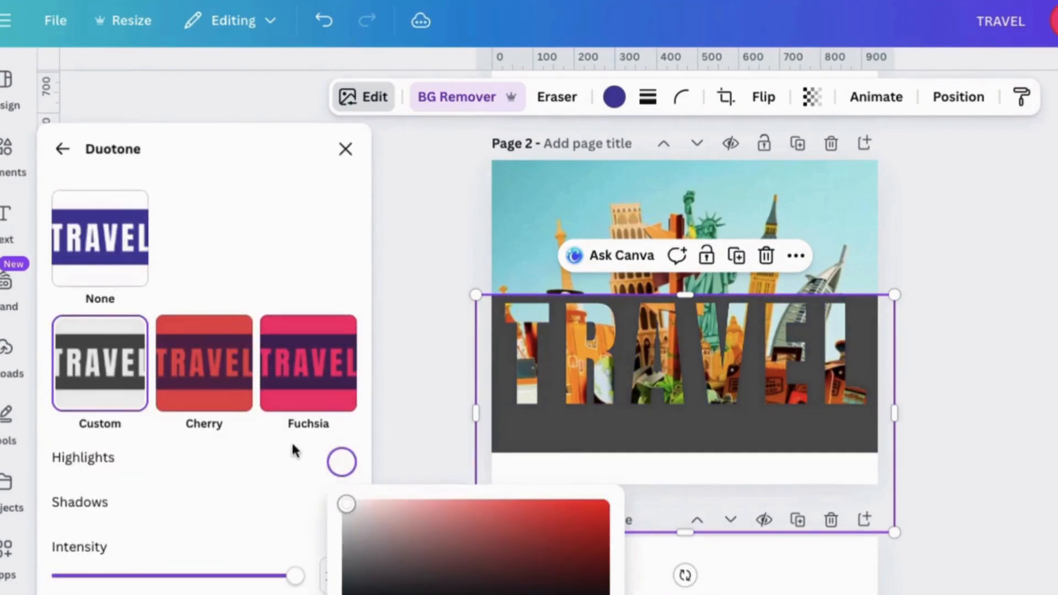
pyautogui.click(343, 508)
pyautogui.moveTo(347, 380); pyautogui.dragTo(328, 280)
pyautogui.click(284, 222)
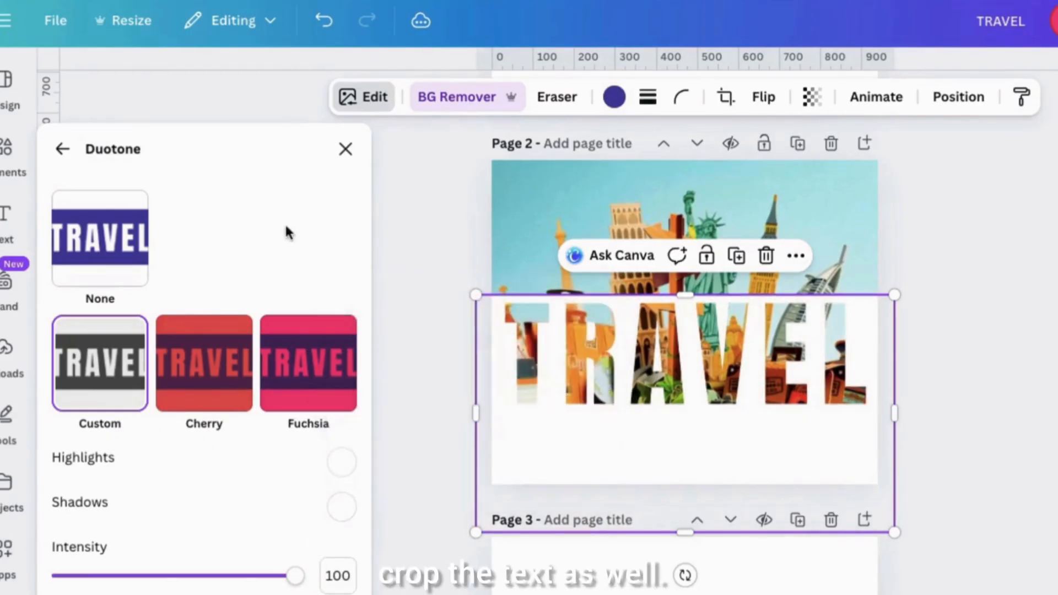
pyautogui.click(345, 149)
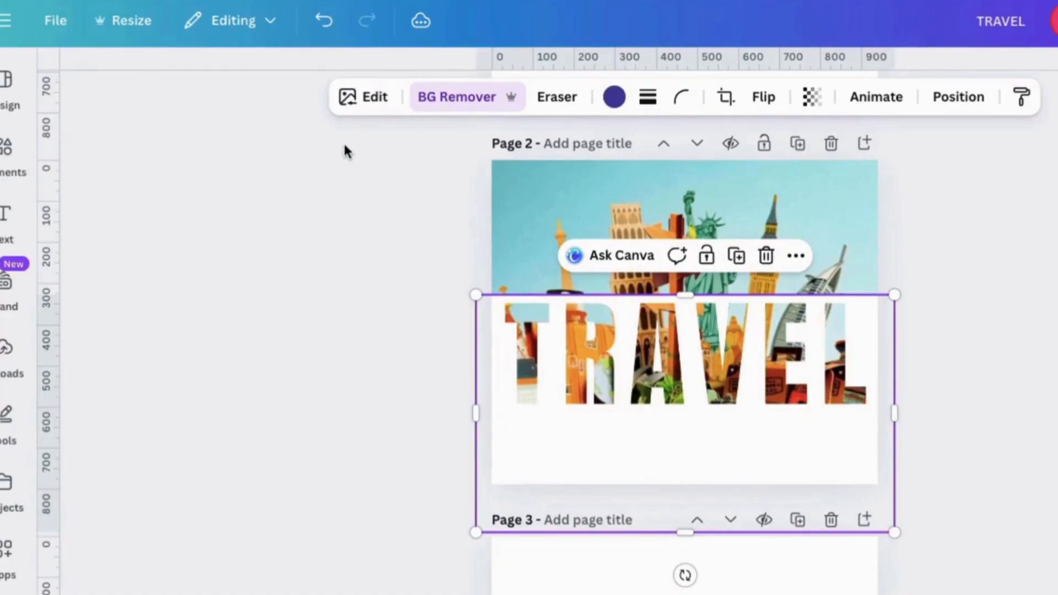
# - Crop the bottom of the TRAVEL image up to just below the lettering, move it slightly lower, and enlarge it a little
pyautogui.moveTo(688, 530); pyautogui.dragTo(675, 435)
pyautogui.moveTo(667, 379); pyautogui.dragTo(666, 384)
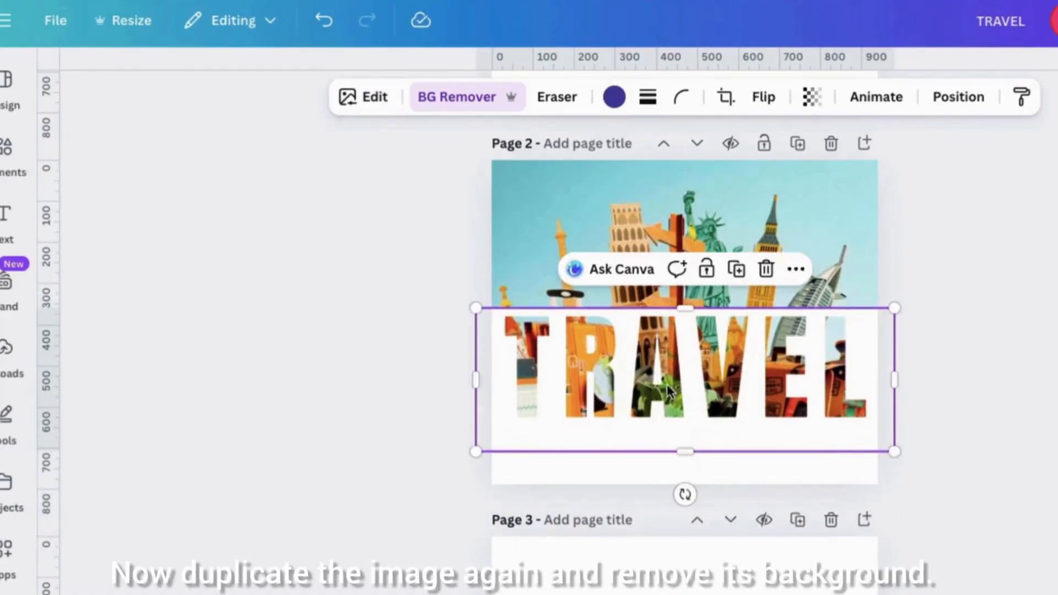
pyautogui.moveTo(892, 307)
pyautogui.mouseDown()
pyautogui.moveTo(900, 296)
pyautogui.moveTo(905, 303)
pyautogui.mouseUp()
pyautogui.moveTo(482, 309); pyautogui.dragTo(477, 305)
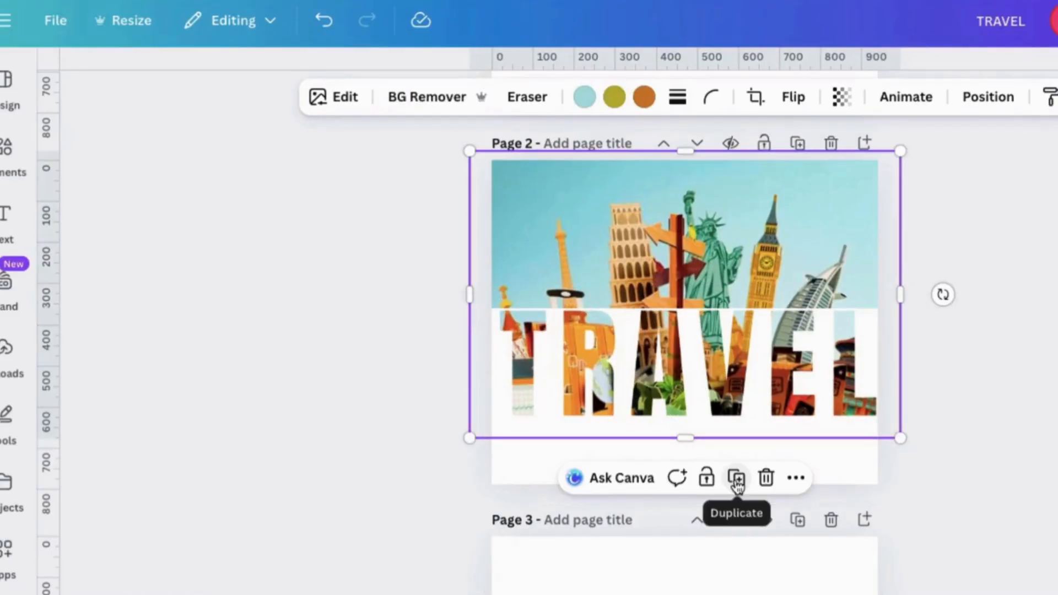
# - Duplicate the landmarks photo, remove the copy's background, and align the copy over the original
pyautogui.click(737, 478)
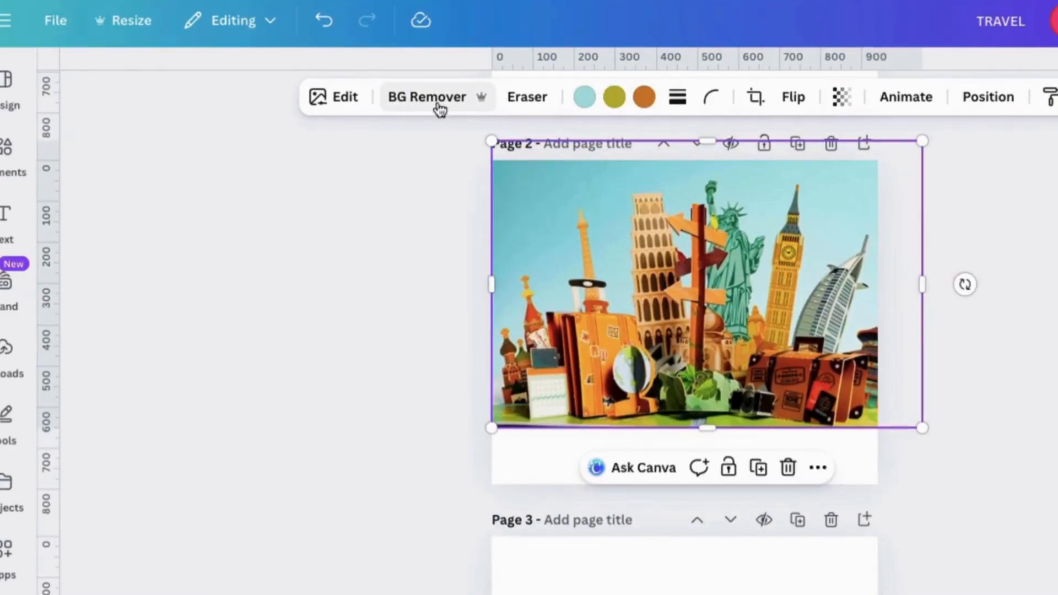
pyautogui.moveTo(691, 254); pyautogui.dragTo(673, 270)
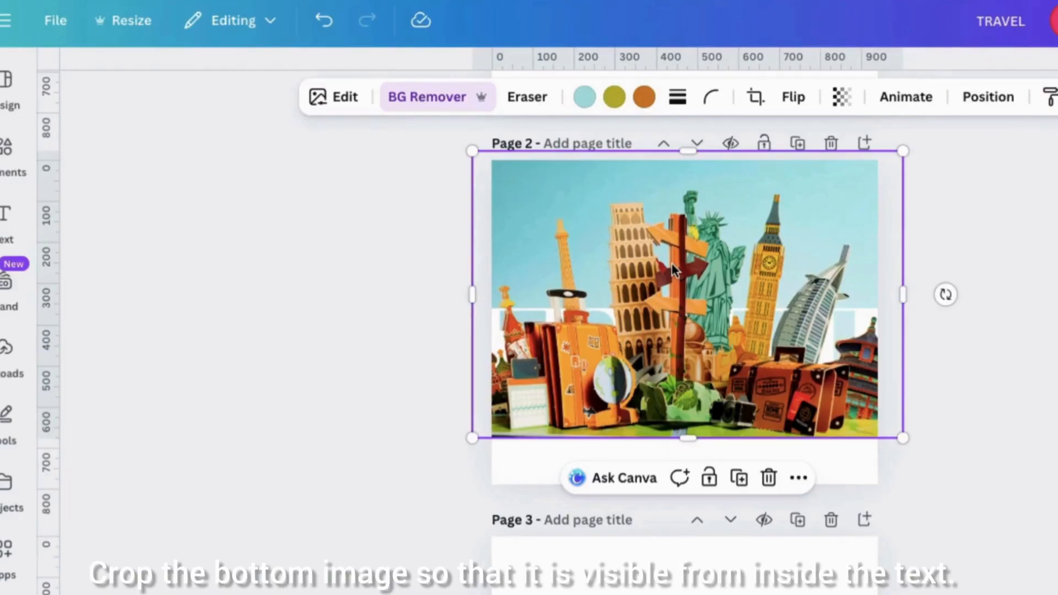
# - Move the landmarks cutout down out of the way and crop the original photo from above to the TRAVEL lettering's top, about 1,050 by 316
pyautogui.click(985, 110)
pyautogui.click(254, 429)
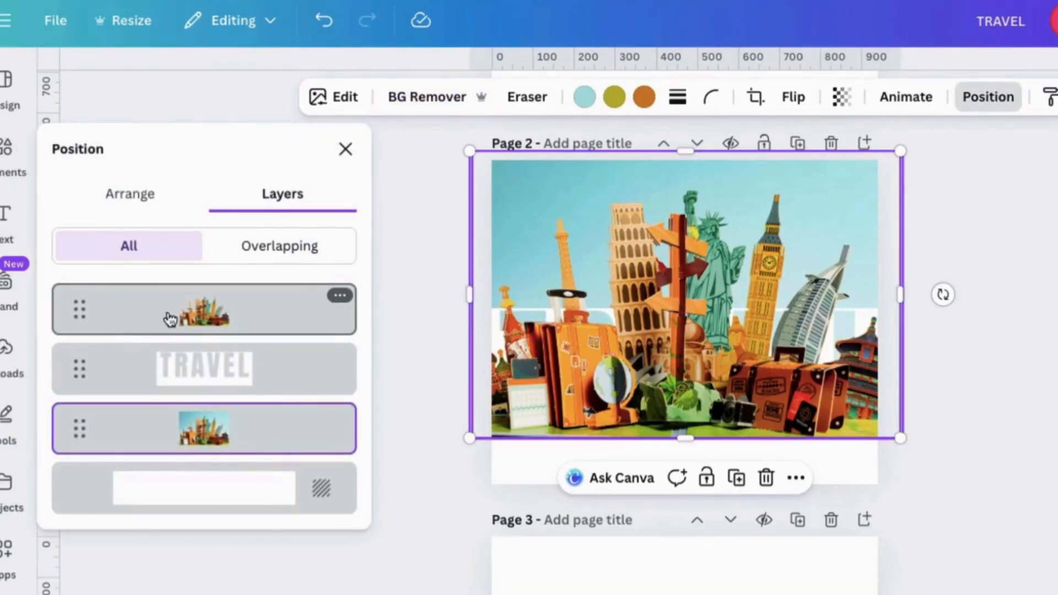
pyautogui.click(783, 292)
pyautogui.moveTo(783, 292); pyautogui.dragTo(850, 507)
pyautogui.click(715, 246)
pyautogui.moveTo(688, 150); pyautogui.dragTo(691, 304)
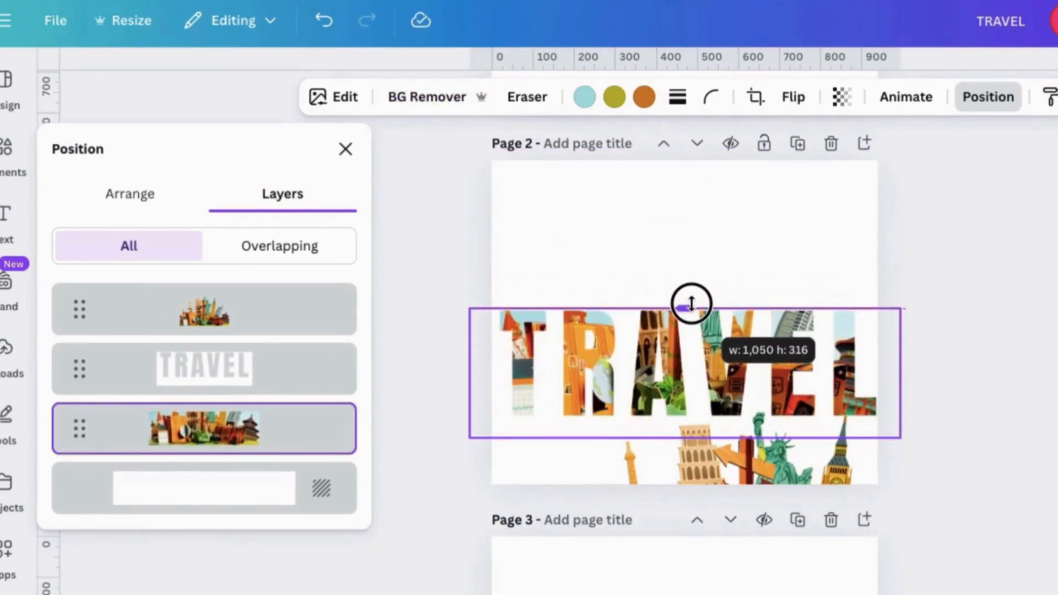
# - Move the landmarks cutout back up into alignment with the lettering and layer it directly behind the TRAVEL image
pyautogui.moveTo(741, 458); pyautogui.dragTo(676, 241)
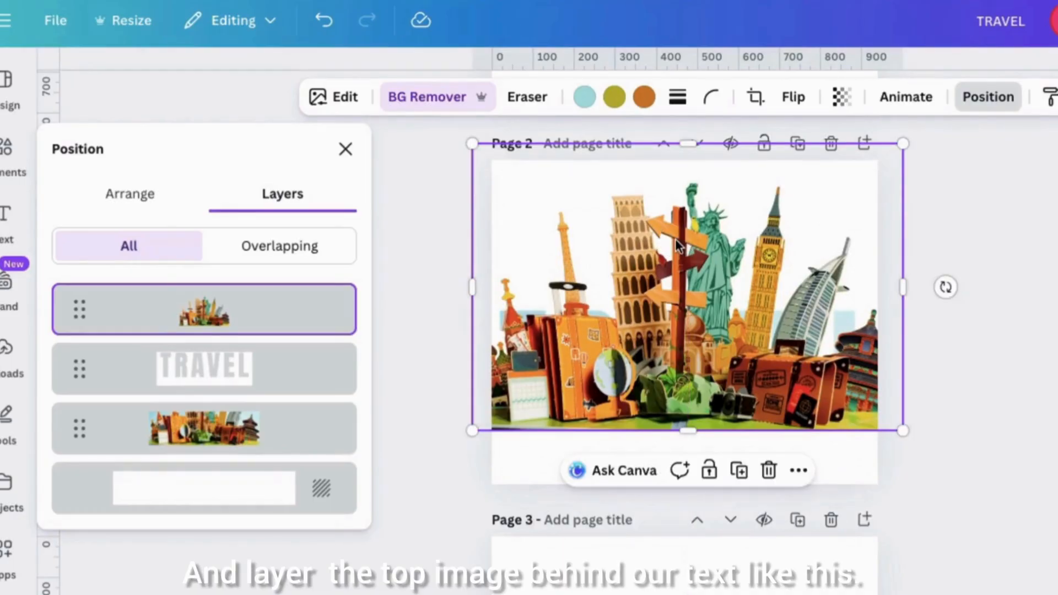
pyautogui.moveTo(281, 327); pyautogui.dragTo(290, 411)
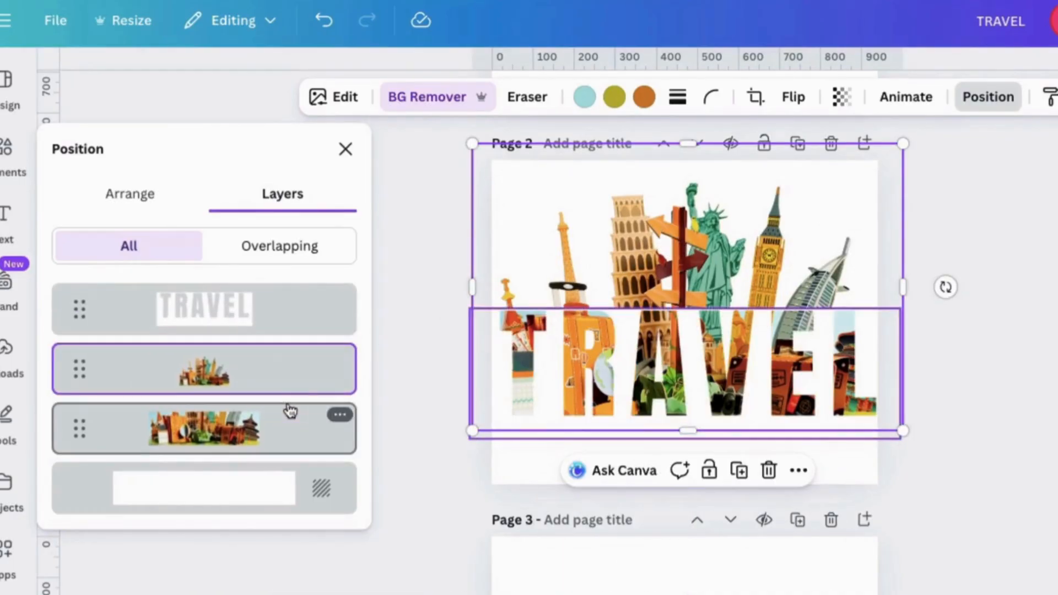
pyautogui.click(345, 149)
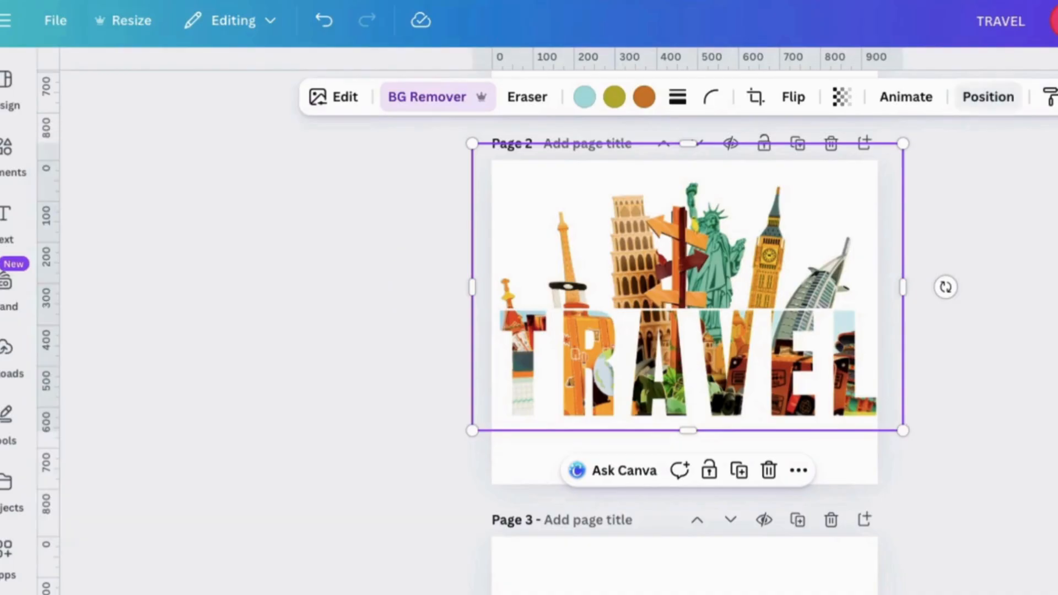
# - Apply a Drop shadow to the TRAVEL image
pyautogui.click(816, 348)
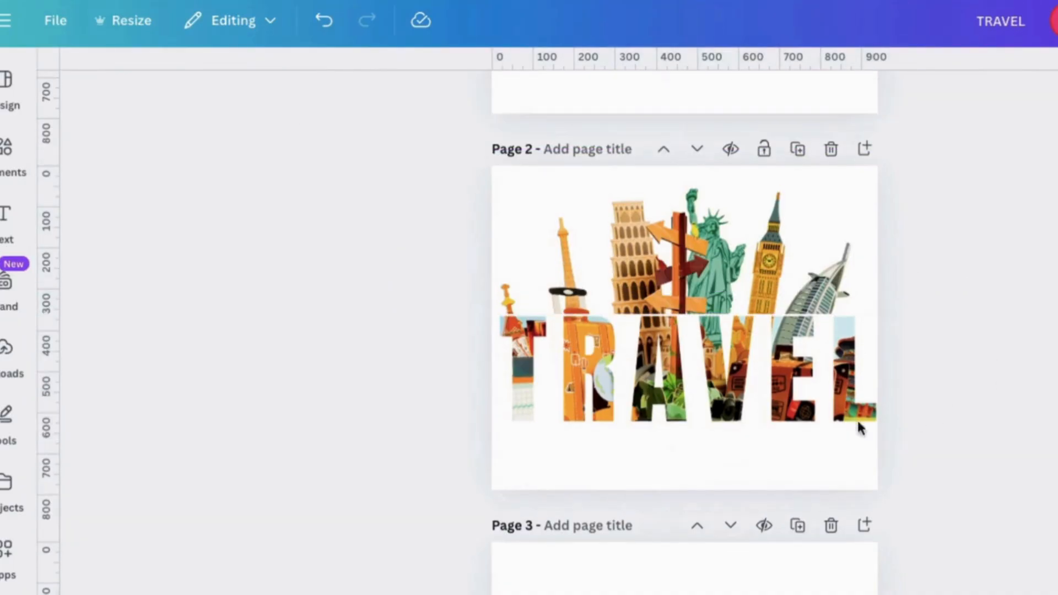
pyautogui.click(812, 407)
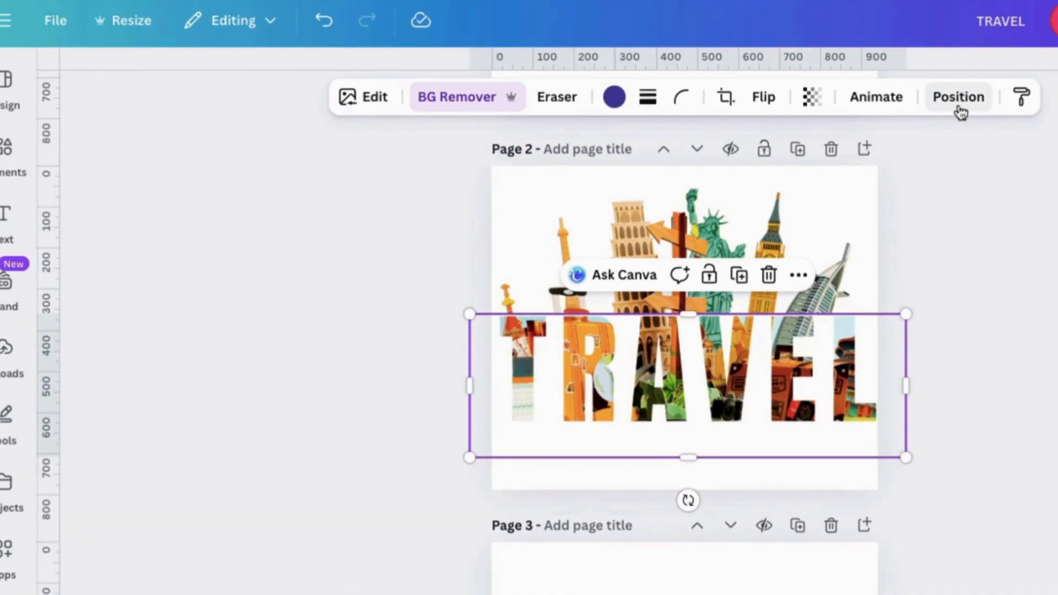
pyautogui.click(380, 97)
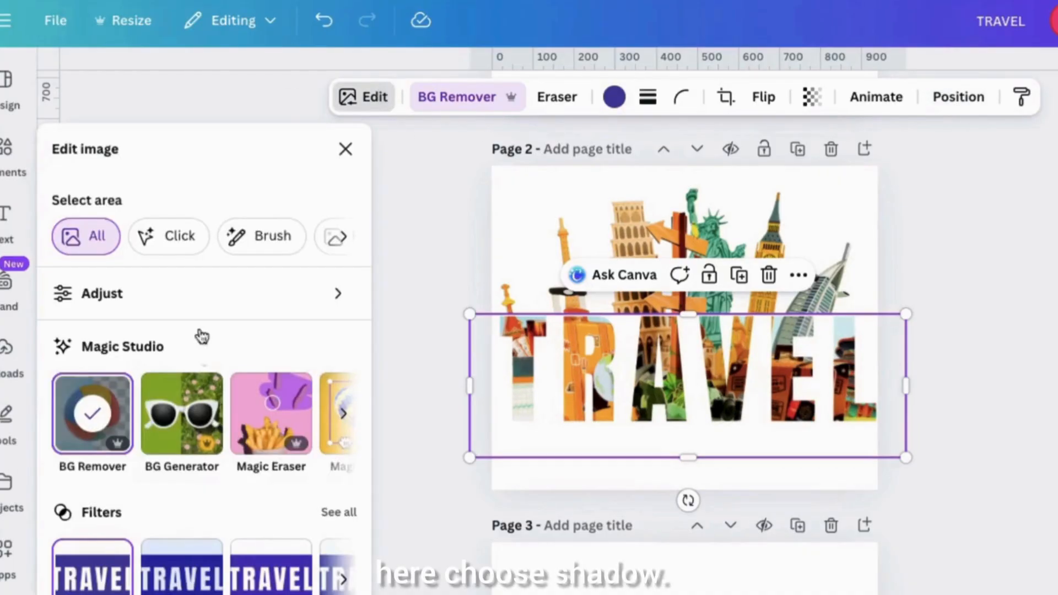
pyautogui.scroll(-5, 186, 512)
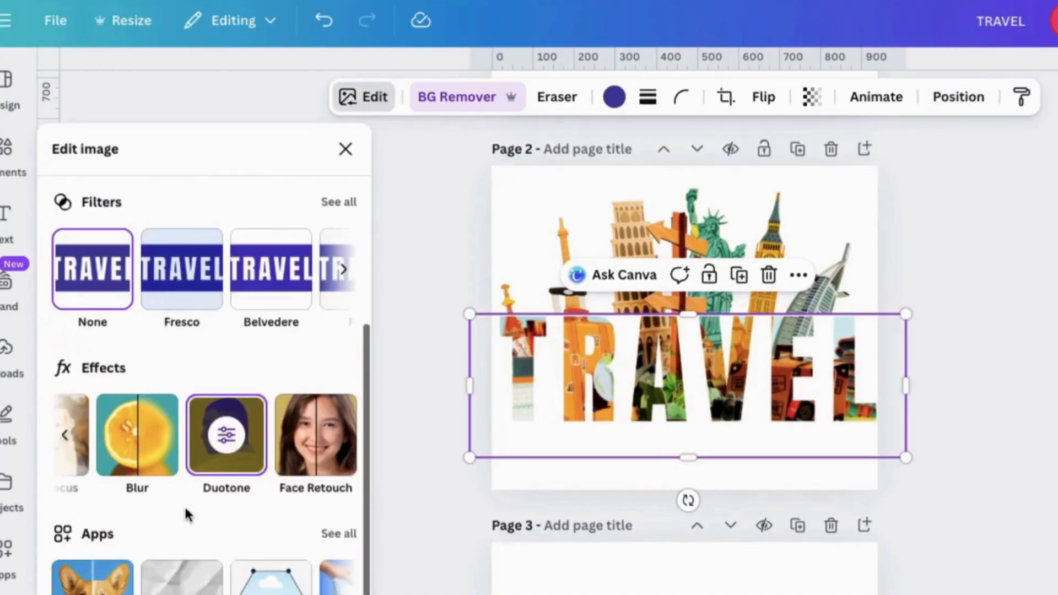
pyautogui.click(65, 439)
pyautogui.click(108, 448)
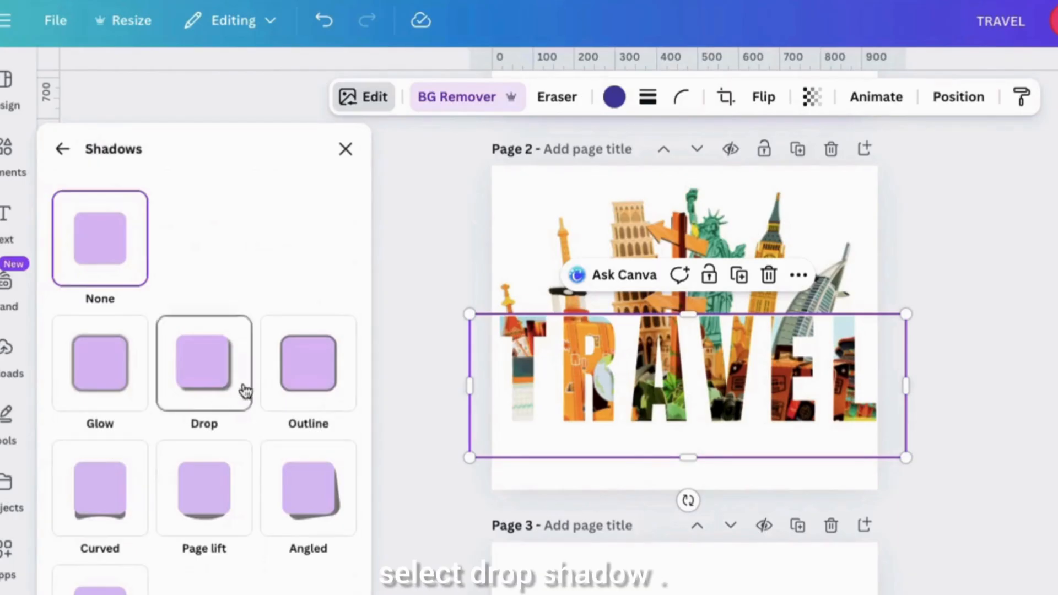
pyautogui.click(196, 391)
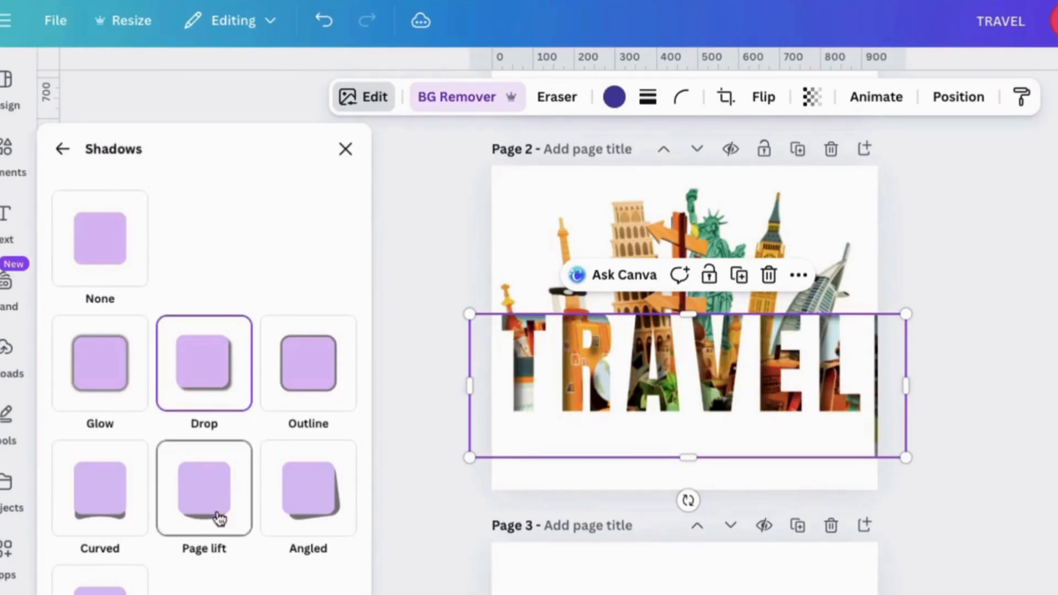
# - Set the TRAVEL image's drop shadow to a blur amount of 18 and an angle of 56
pyautogui.scroll(-4, 216, 588)
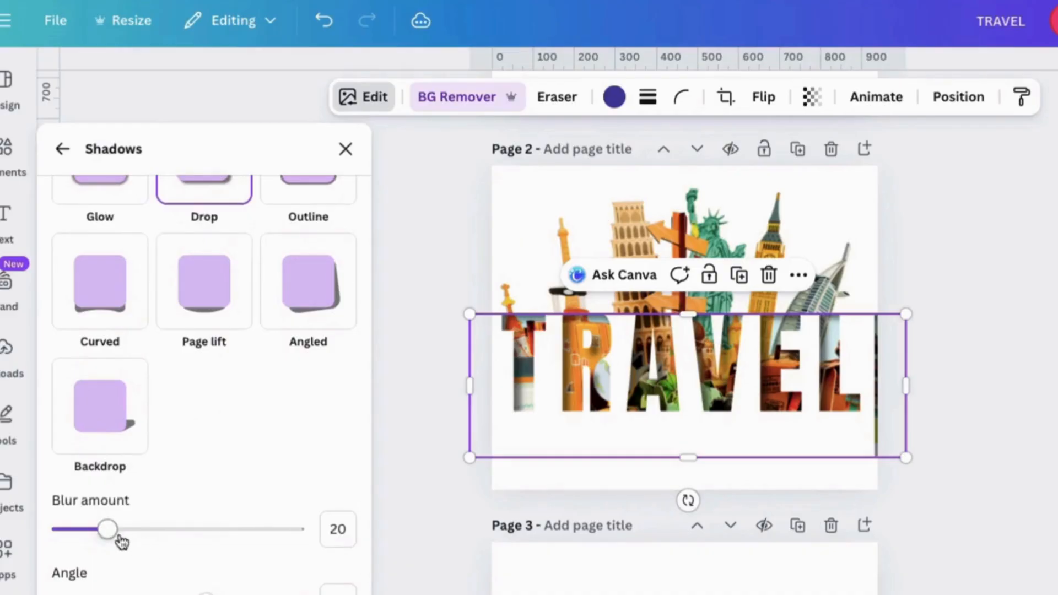
pyautogui.scroll(-3, 209, 570)
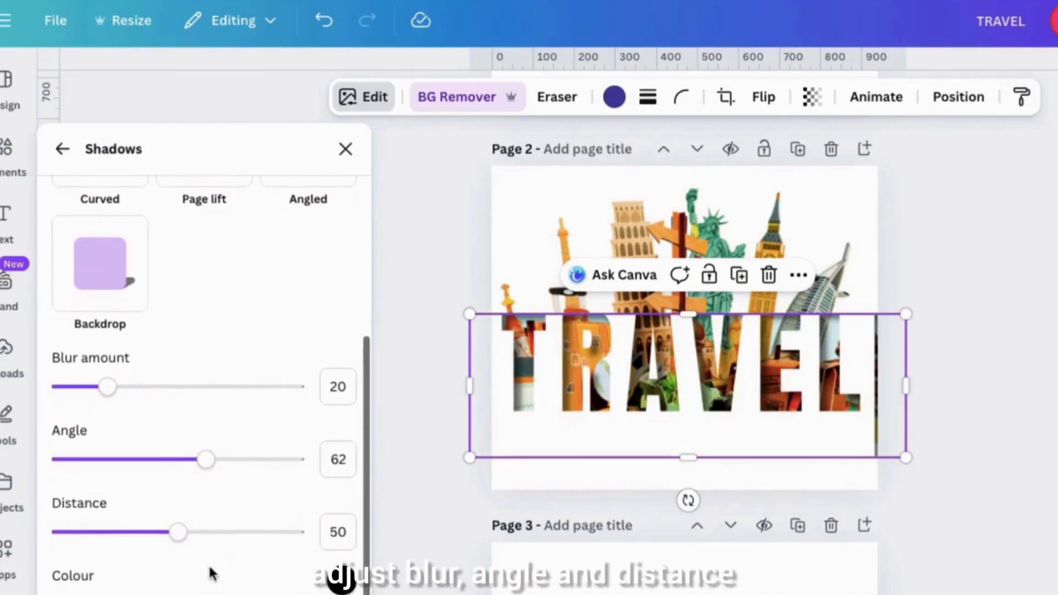
pyautogui.click(342, 378)
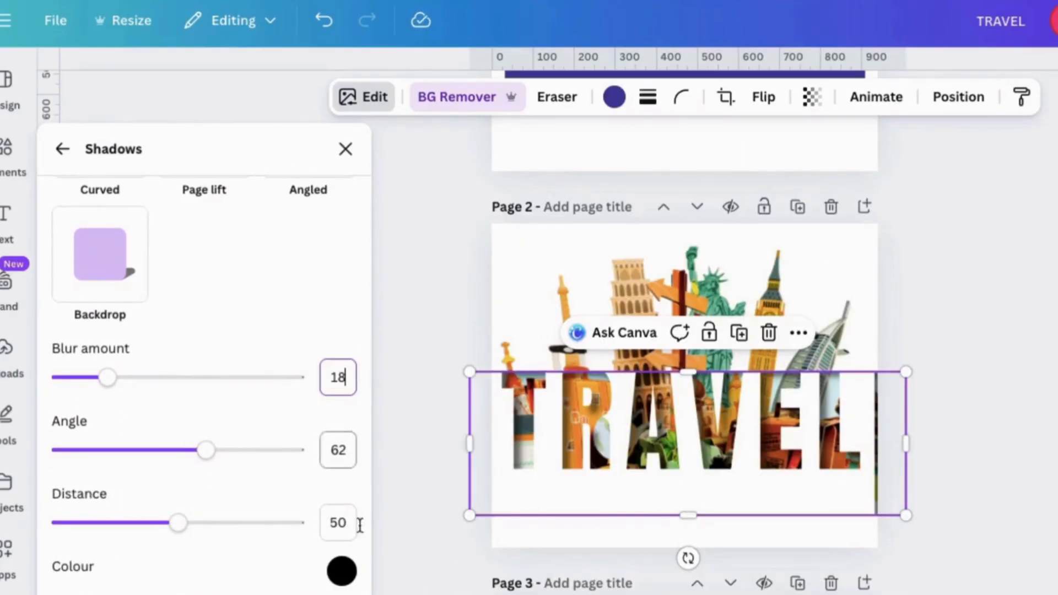
pyautogui.press('Return')
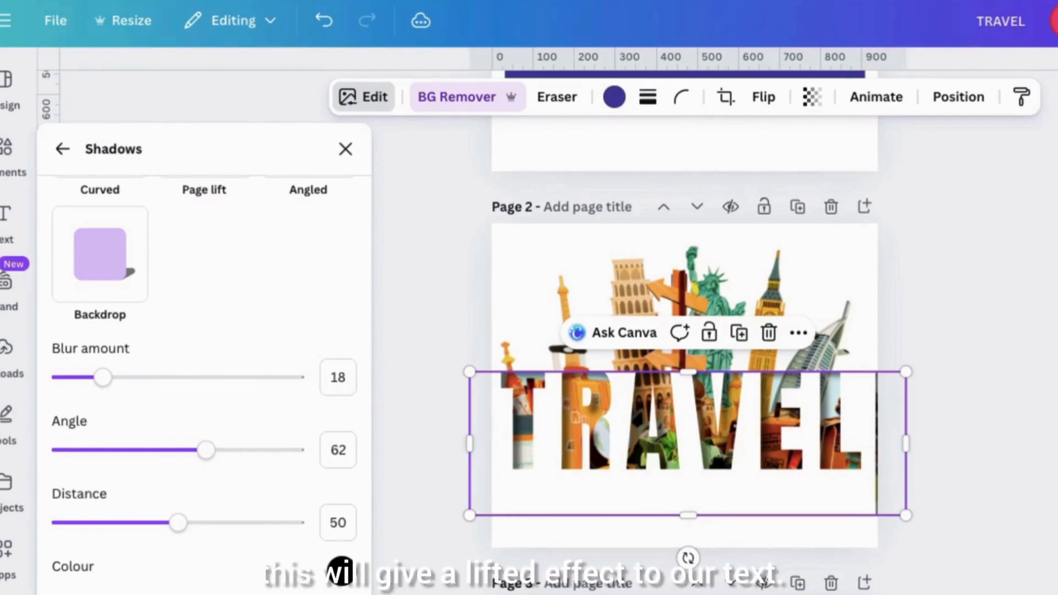
pyautogui.click(342, 450)
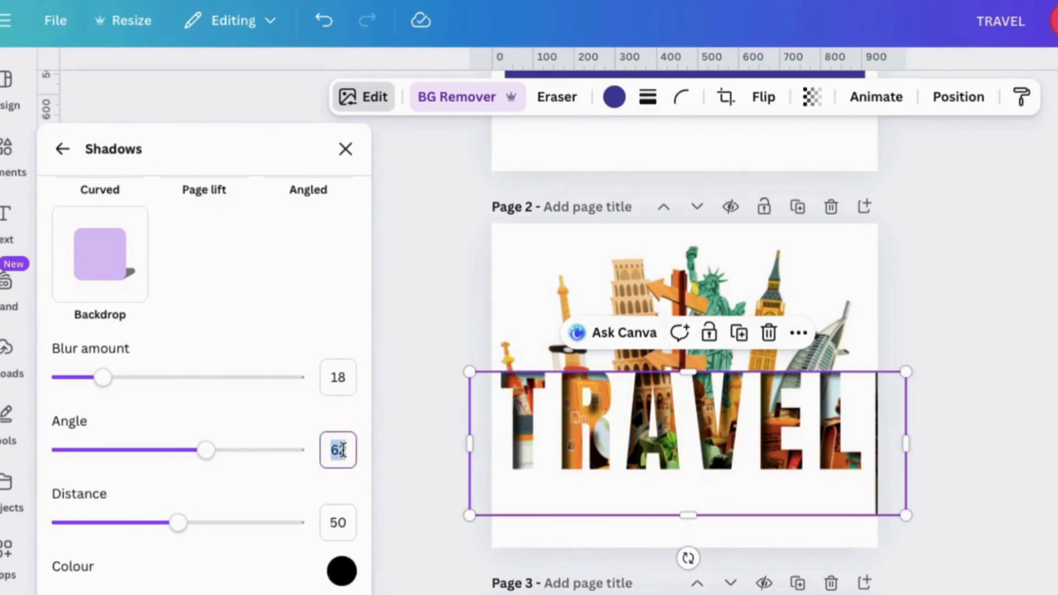
pyautogui.press('Return')
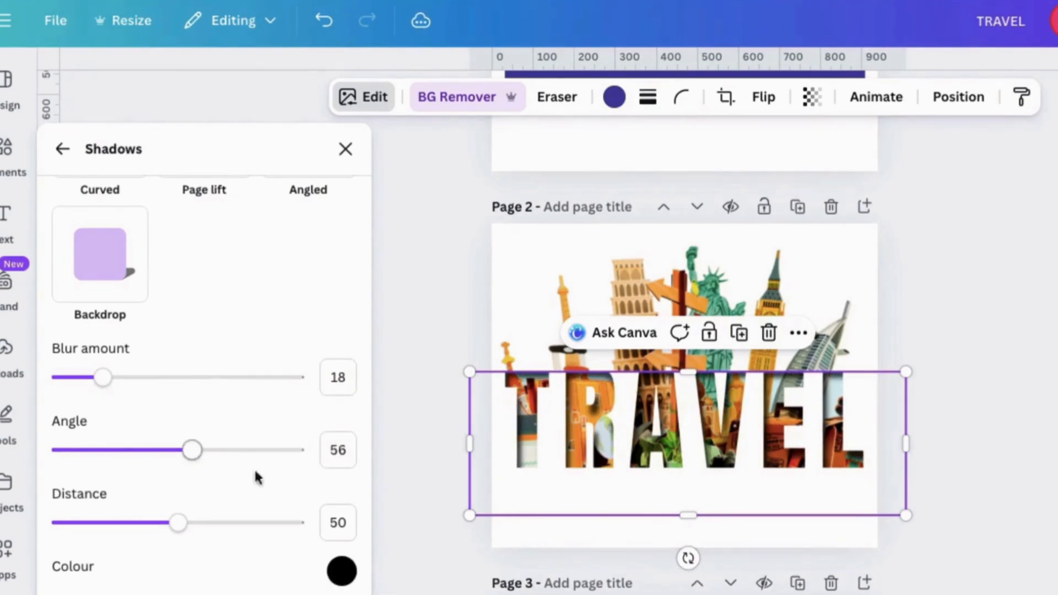
pyautogui.click(345, 151)
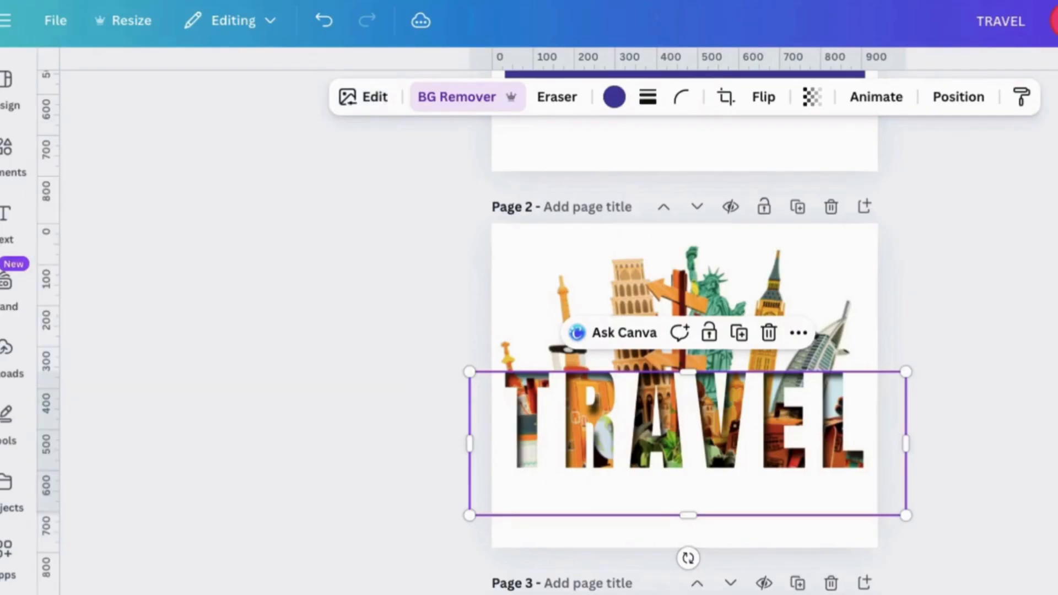
# - Extend the top edge of the TRAVEL image slightly upward, above the lettering
pyautogui.moveTo(172, 480); pyautogui.dragTo(161, 483)
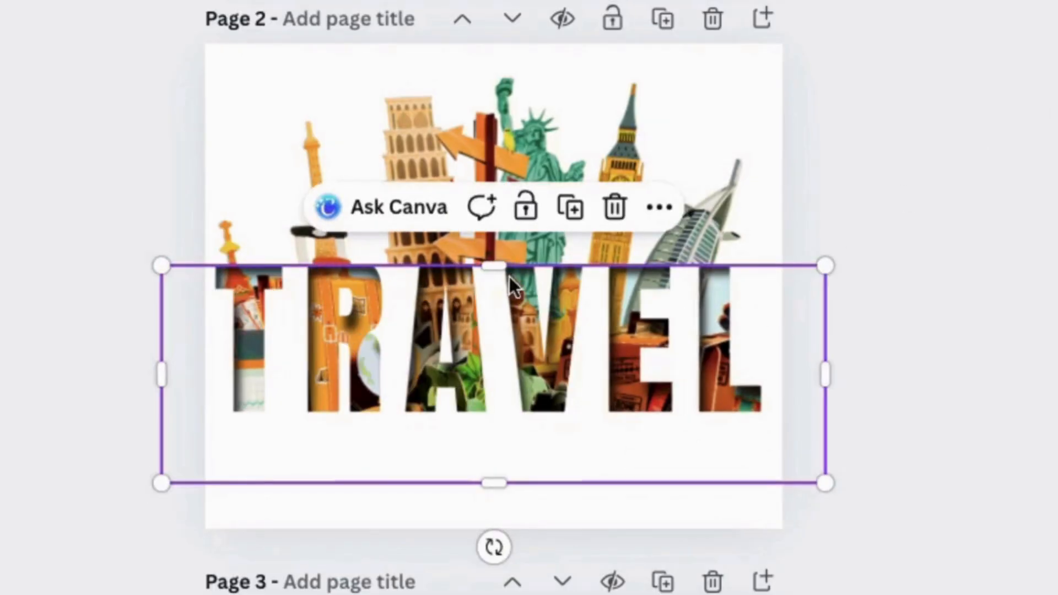
pyautogui.moveTo(498, 268); pyautogui.dragTo(498, 259)
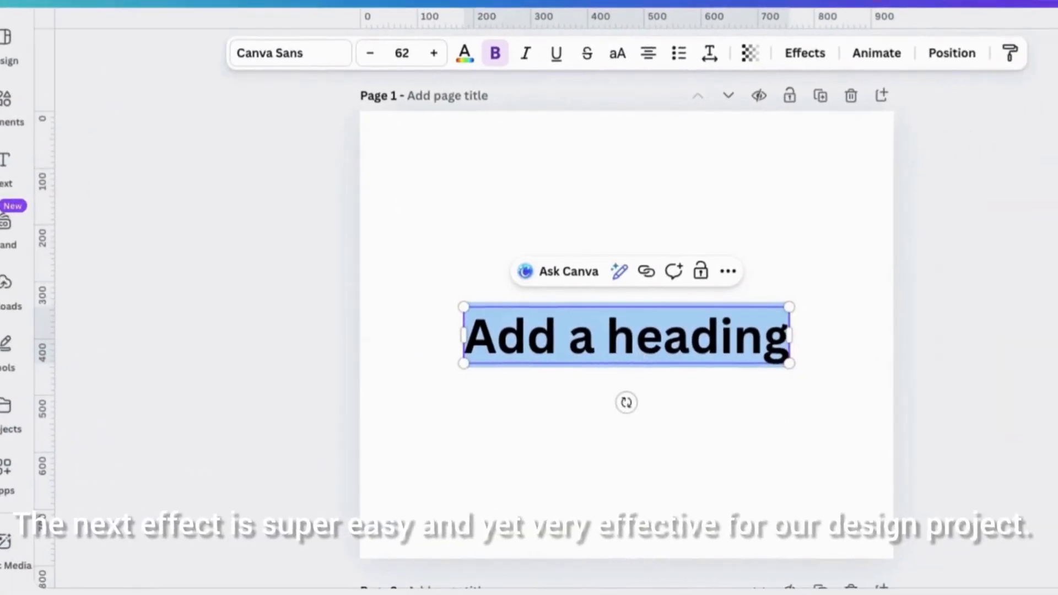
# - Enter the text CRACK on page 1, set it in the Ashley Crawford font, and enlarge it to size 151
pyautogui.write('CRACK')
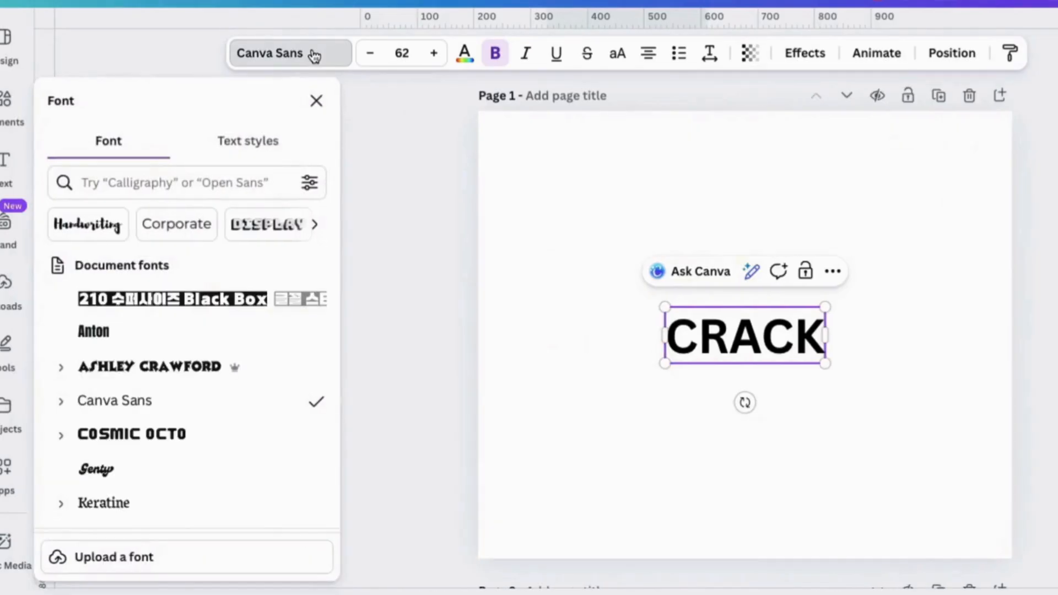
pyautogui.click(142, 368)
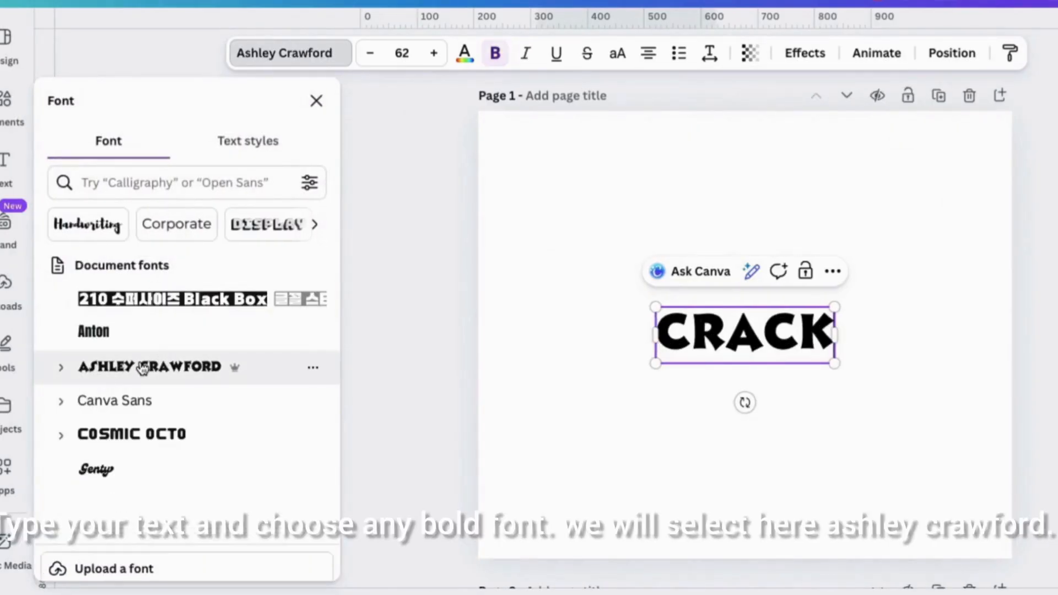
pyautogui.click(318, 102)
pyautogui.moveTo(539, 307); pyautogui.dragTo(421, 270)
pyautogui.moveTo(715, 364); pyautogui.dragTo(857, 409)
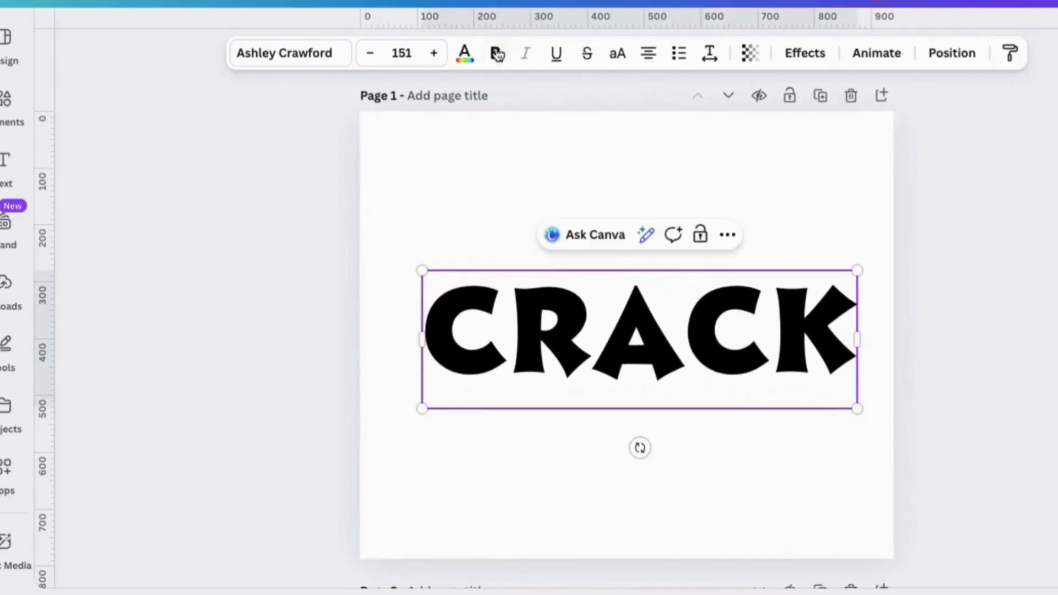
# - Fill the CRACK text with the red-to-black linear gradient from the document colours
pyautogui.click(463, 55)
pyautogui.doubleClick(688, 347)
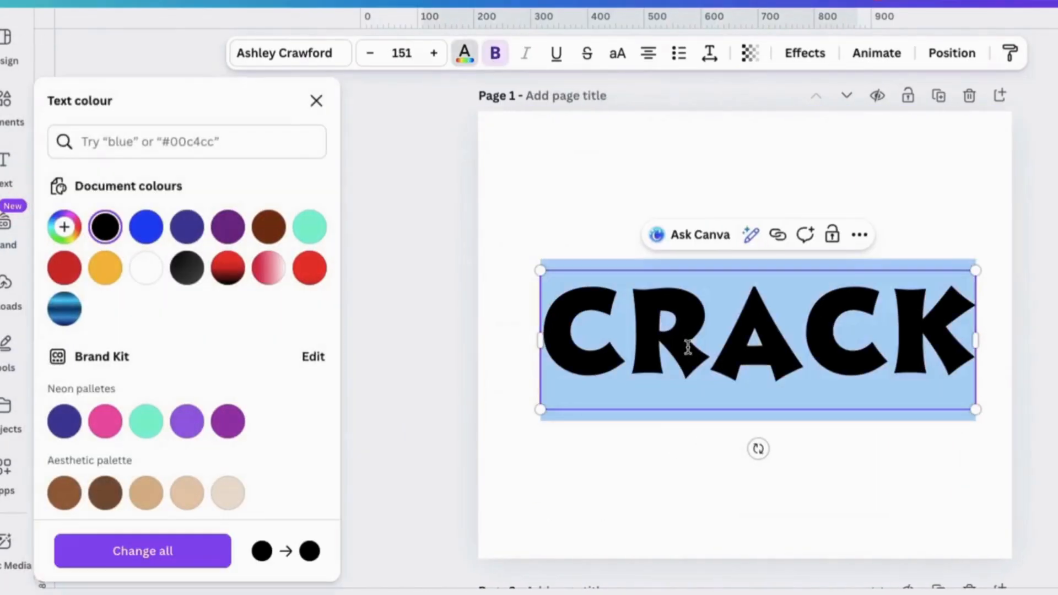
pyautogui.click(231, 273)
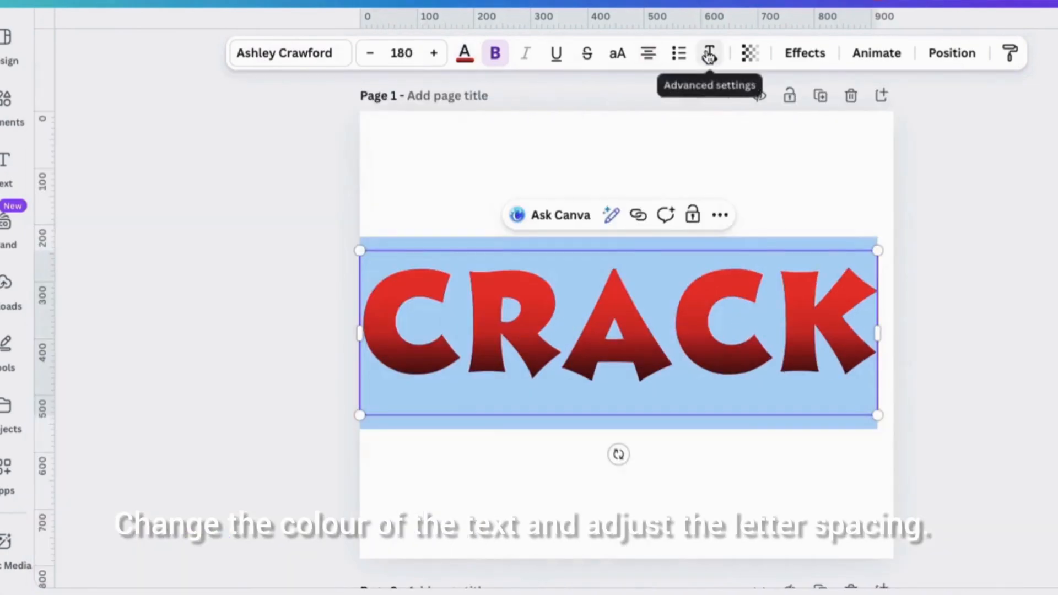
# - Enlarge the CRACK text to size 180 and tighten its letter spacing to about -129
pyautogui.click(709, 55)
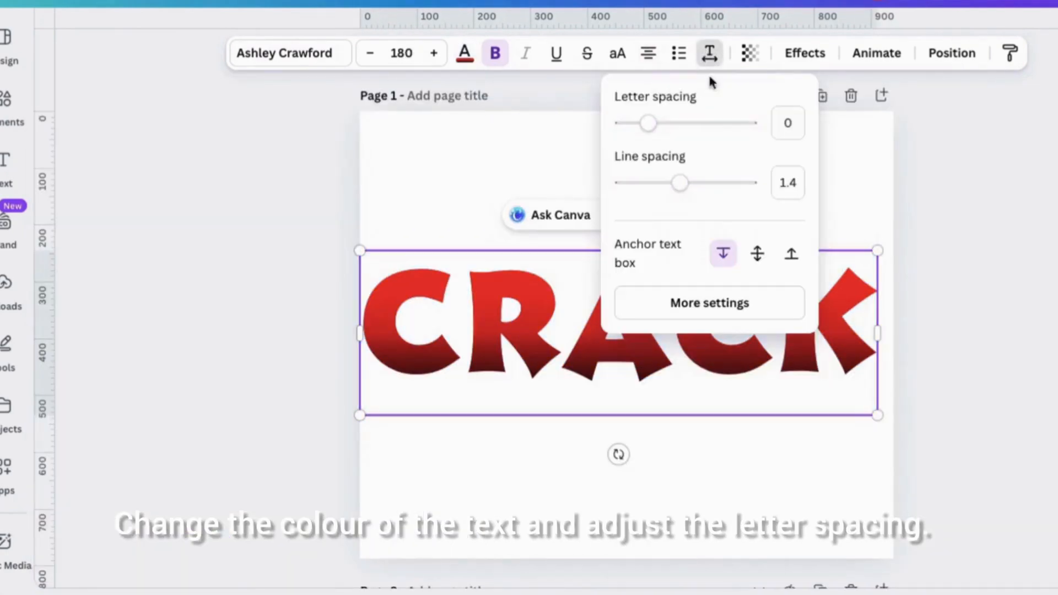
pyautogui.moveTo(642, 134); pyautogui.dragTo(632, 135)
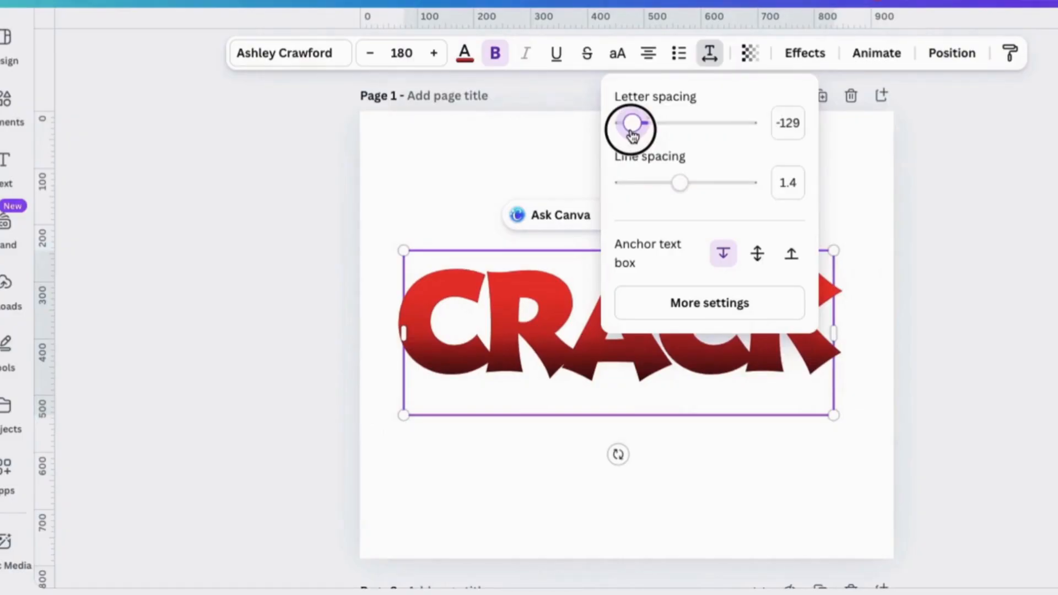
pyautogui.click(970, 231)
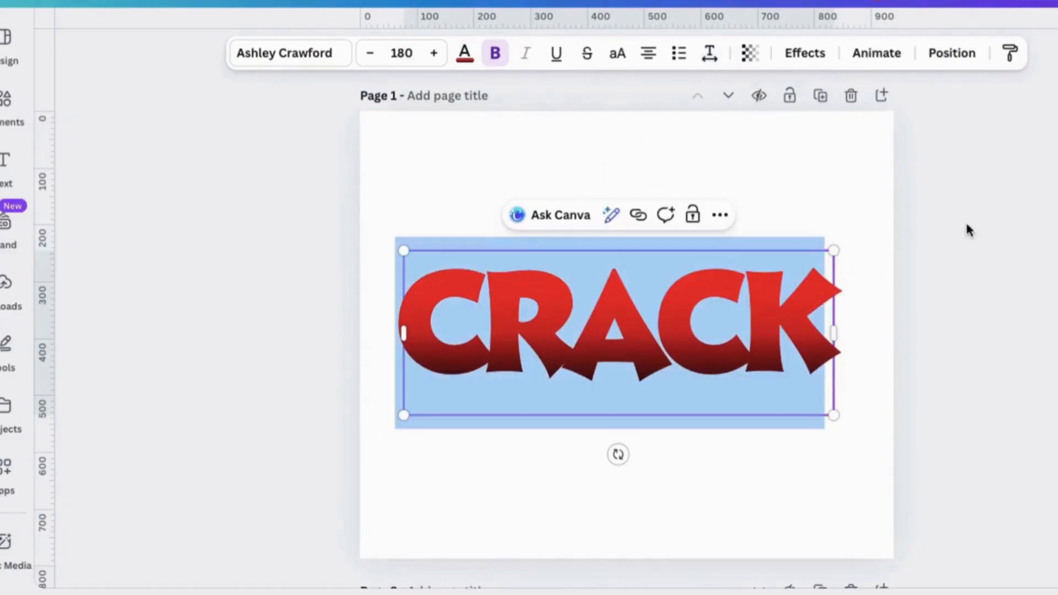
# - Set the background colour of page 1 to black (#000000)
pyautogui.click(829, 182)
pyautogui.click(692, 53)
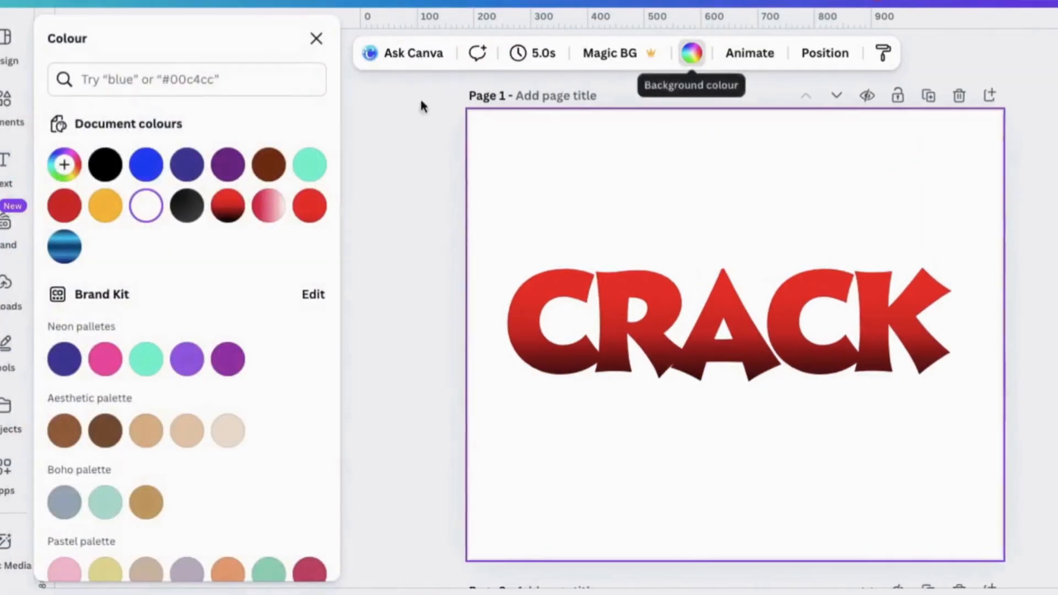
pyautogui.click(103, 165)
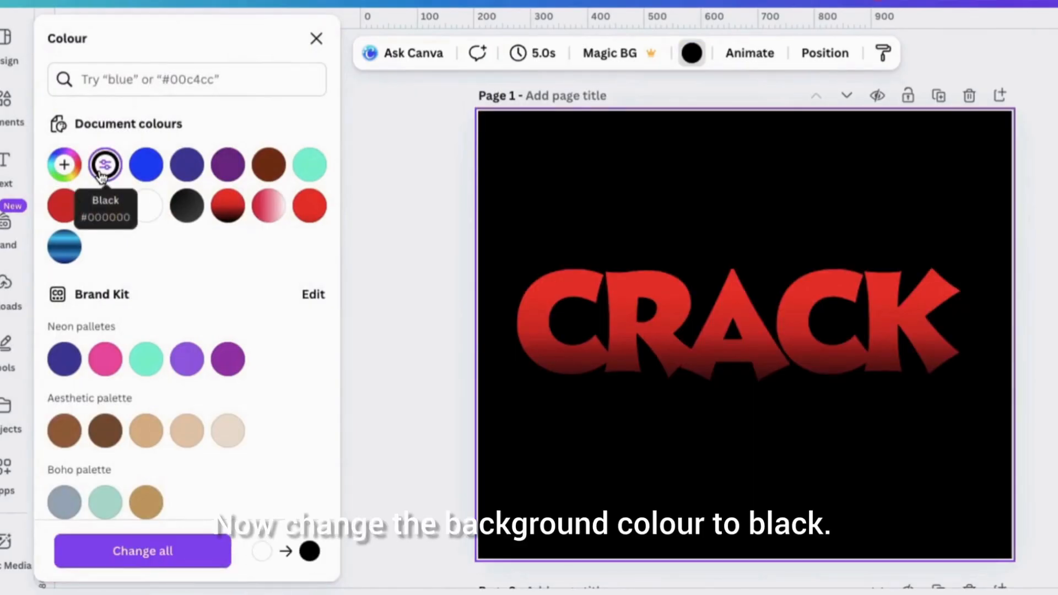
pyautogui.click(372, 117)
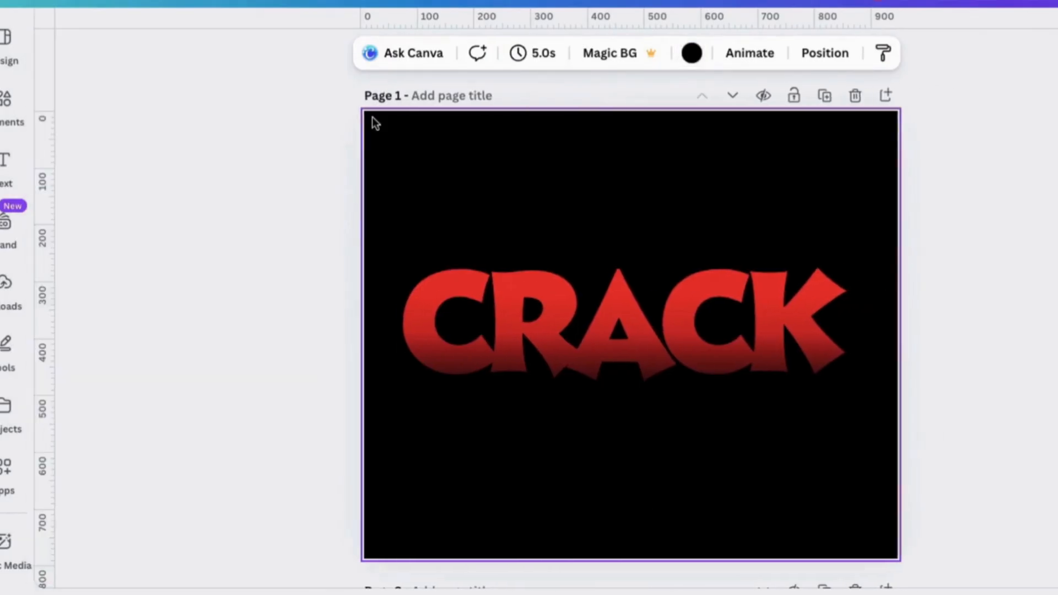
# - Search the graphics for CRACK and place a jagged crack graphic over the first letters of the text
pyautogui.click(8, 108)
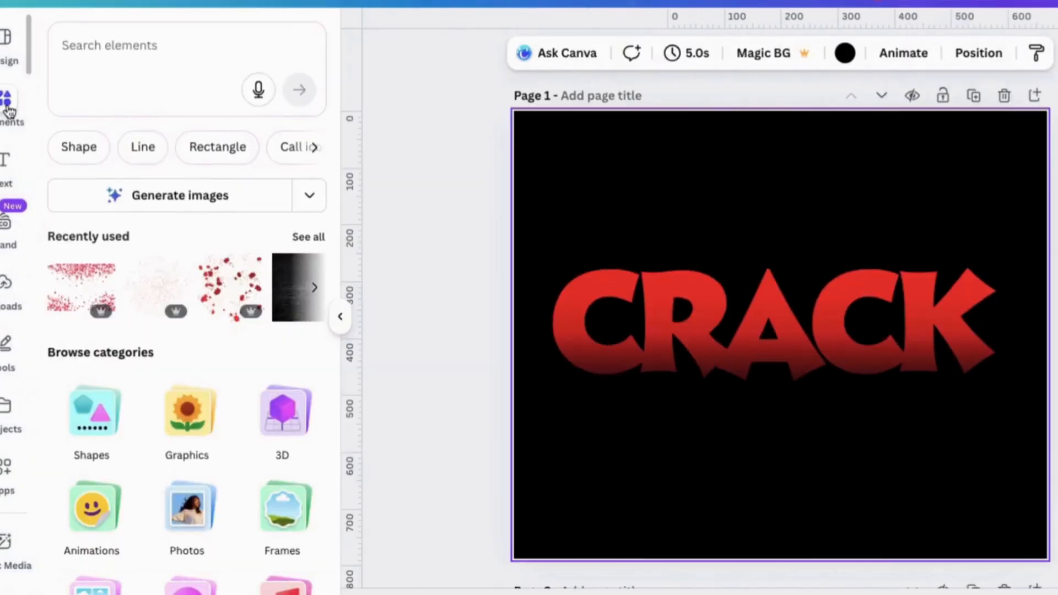
pyautogui.scroll(-5, 154, 420)
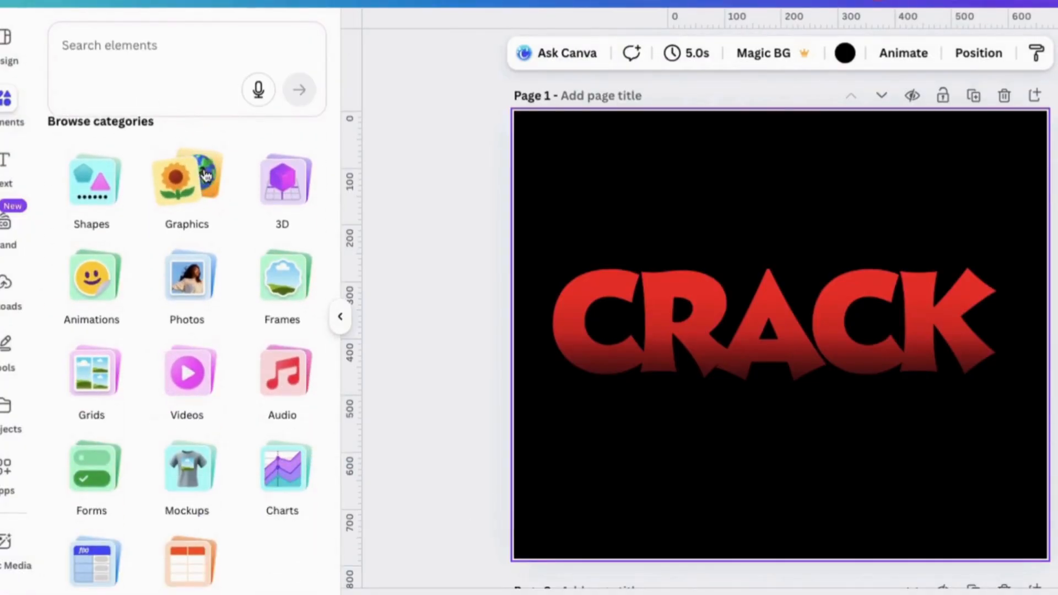
pyautogui.click(183, 171)
pyautogui.click(114, 81)
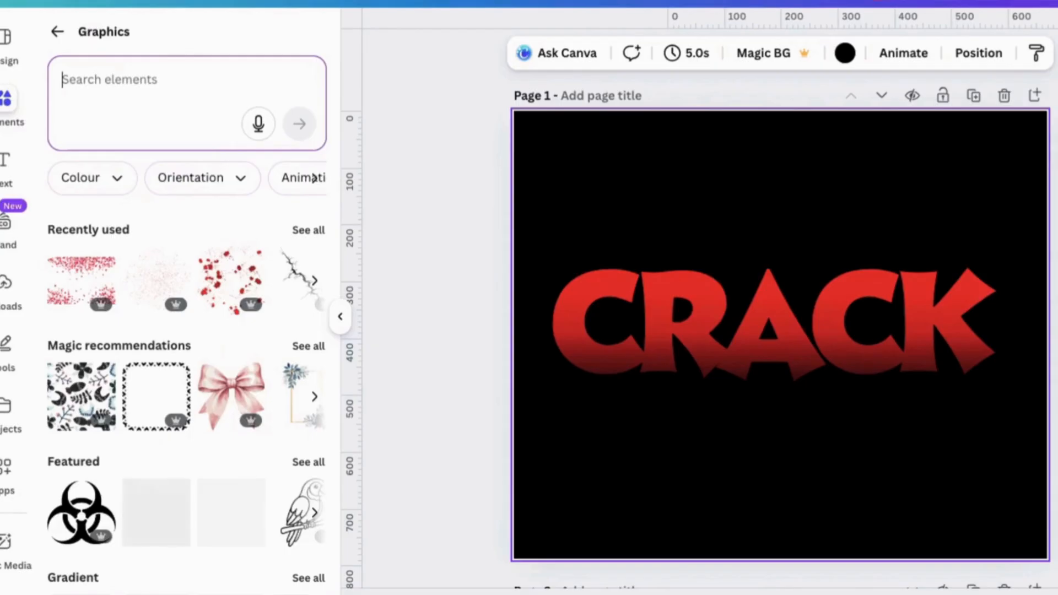
pyautogui.write('CRACK')
pyautogui.press('Return')
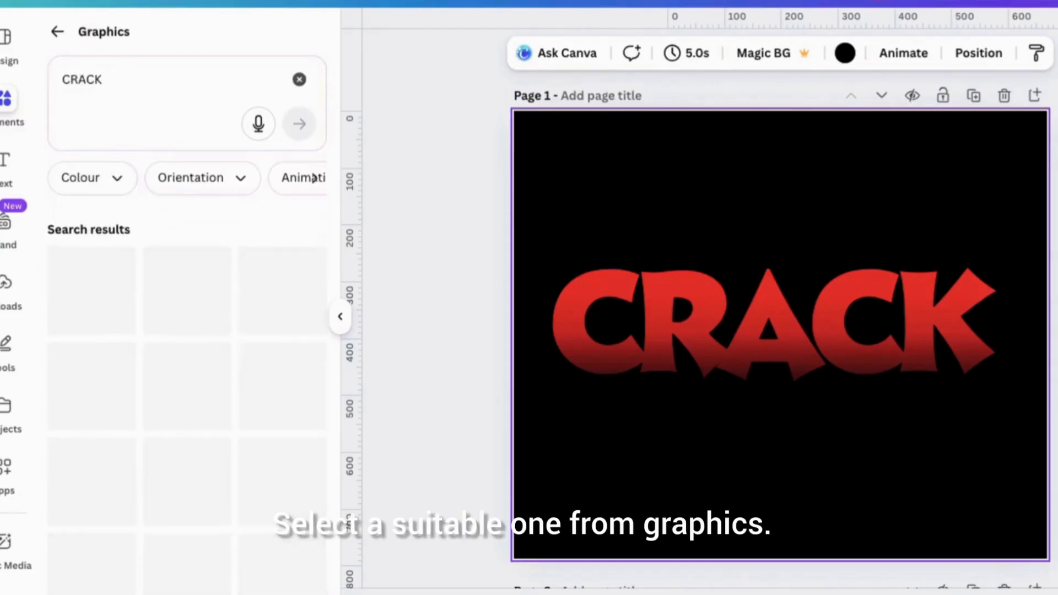
pyautogui.moveTo(91, 294); pyautogui.dragTo(669, 303)
pyautogui.click(340, 316)
# - Select the lower crack graphic in the layer order, shrink it over the letter R, and rotate it to about -69°
pyautogui.click(858, 53)
pyautogui.moveTo(187, 309); pyautogui.dragTo(217, 220)
pyautogui.moveTo(222, 259); pyautogui.dragTo(220, 401)
pyautogui.moveTo(954, 416)
pyautogui.mouseDown()
pyautogui.moveTo(801, 366)
pyautogui.moveTo(965, 425)
pyautogui.mouseUp()
pyautogui.click(184, 311)
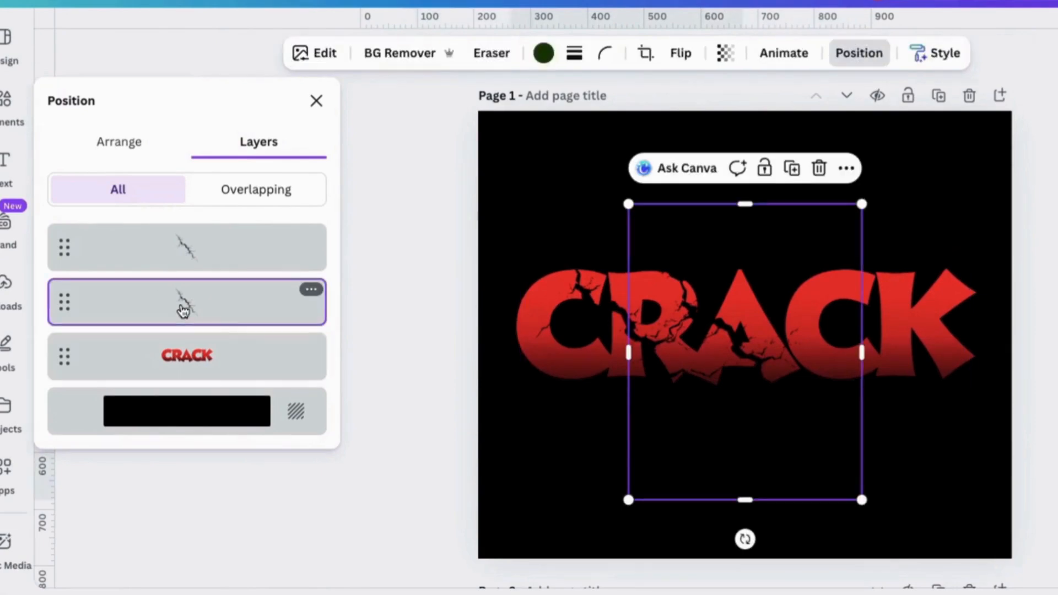
pyautogui.moveTo(862, 499); pyautogui.dragTo(727, 368)
pyautogui.moveTo(692, 283); pyautogui.dragTo(682, 309)
pyautogui.moveTo(672, 430); pyautogui.dragTo(800, 363)
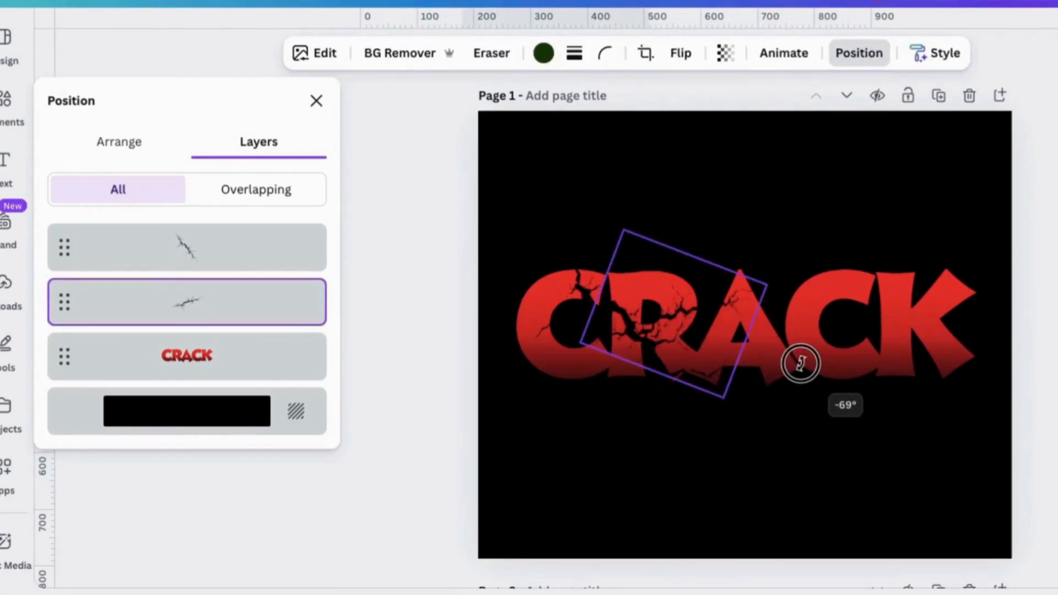
# - Spread more copies of the tilted crack graphic over the letters, with one enlarged to reach from the first C to the K
pyautogui.click(720, 187)
pyautogui.moveTo(708, 307); pyautogui.dragTo(612, 358)
pyautogui.click(965, 174)
pyautogui.moveTo(675, 317); pyautogui.dragTo(976, 221)
pyautogui.moveTo(789, 364); pyautogui.dragTo(806, 382)
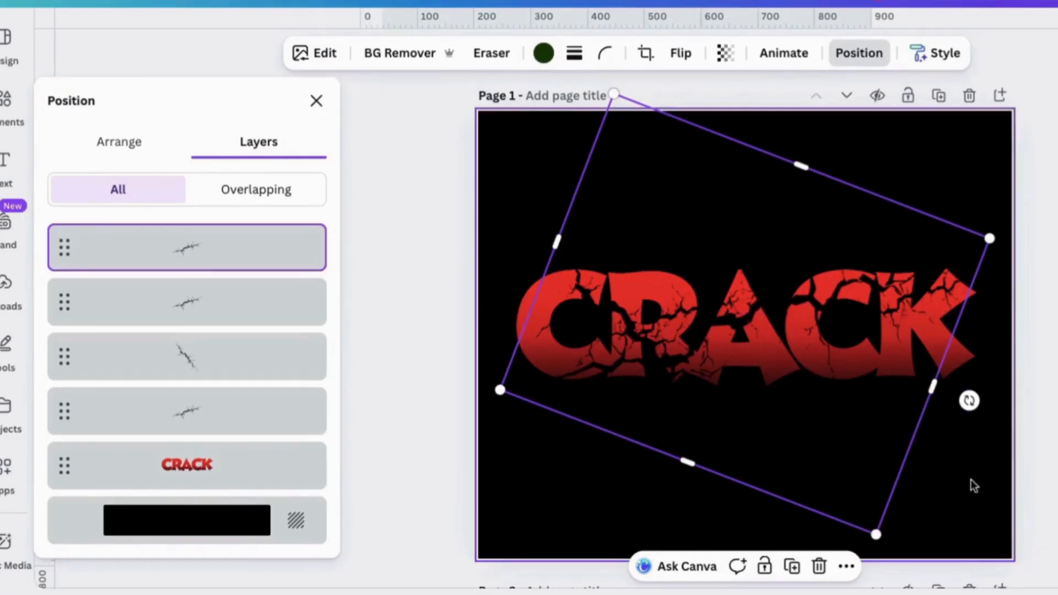
# - Duplicate the large crack graphic, shrink the copy, and fit it over the K at the end of the word
pyautogui.click(792, 568)
pyautogui.moveTo(806, 335); pyautogui.dragTo(869, 350)
pyautogui.moveTo(707, 125); pyautogui.dragTo(817, 302)
pyautogui.moveTo(897, 469); pyautogui.dragTo(881, 367)
pyautogui.click(925, 172)
# - Move another crack copy toward the middle of the word, shrink it, and fit it between the A and the second C
pyautogui.moveTo(986, 430); pyautogui.dragTo(774, 356)
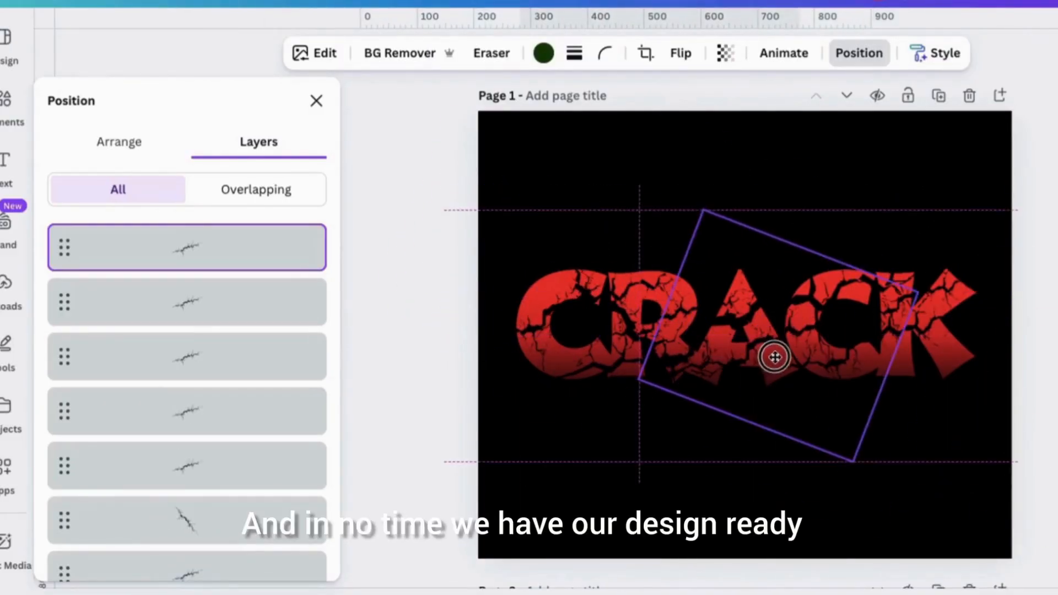
pyautogui.moveTo(852, 465); pyautogui.dragTo(760, 299)
pyautogui.moveTo(746, 248); pyautogui.dragTo(777, 333)
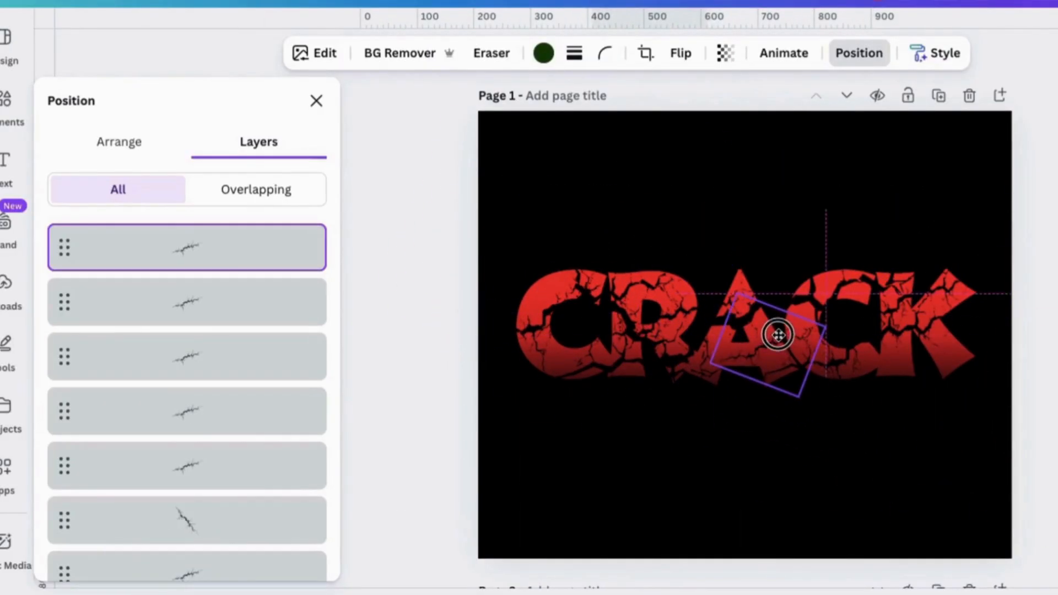
pyautogui.moveTo(845, 353); pyautogui.dragTo(892, 301)
pyautogui.moveTo(806, 350); pyautogui.dragTo(793, 355)
pyautogui.click(874, 160)
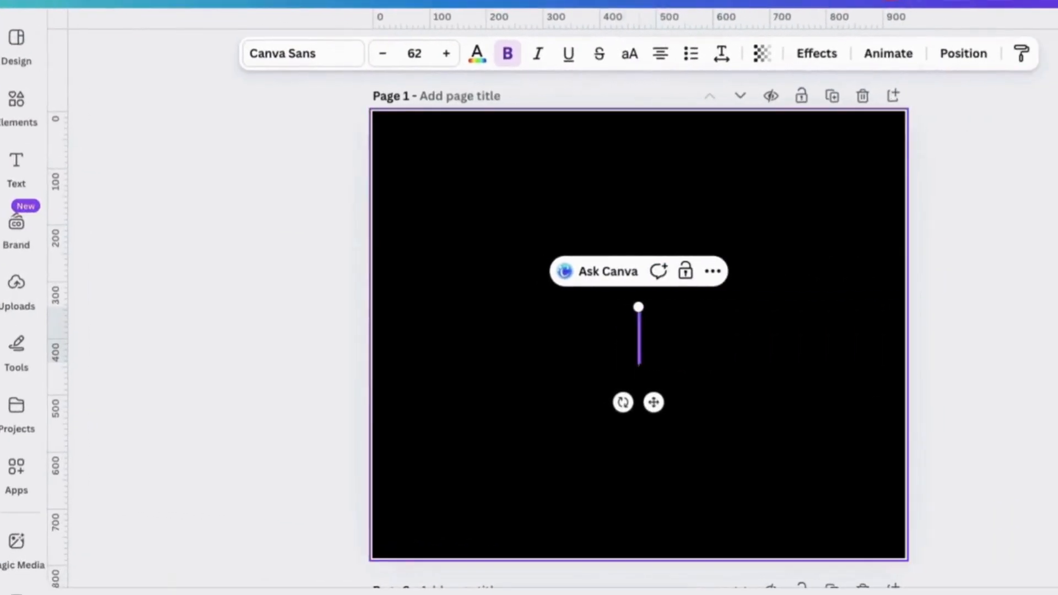
# - Enter the text SPLIT on the black page 1 and set it in the Big Shoulders Display font
pyautogui.write('SPLIT')
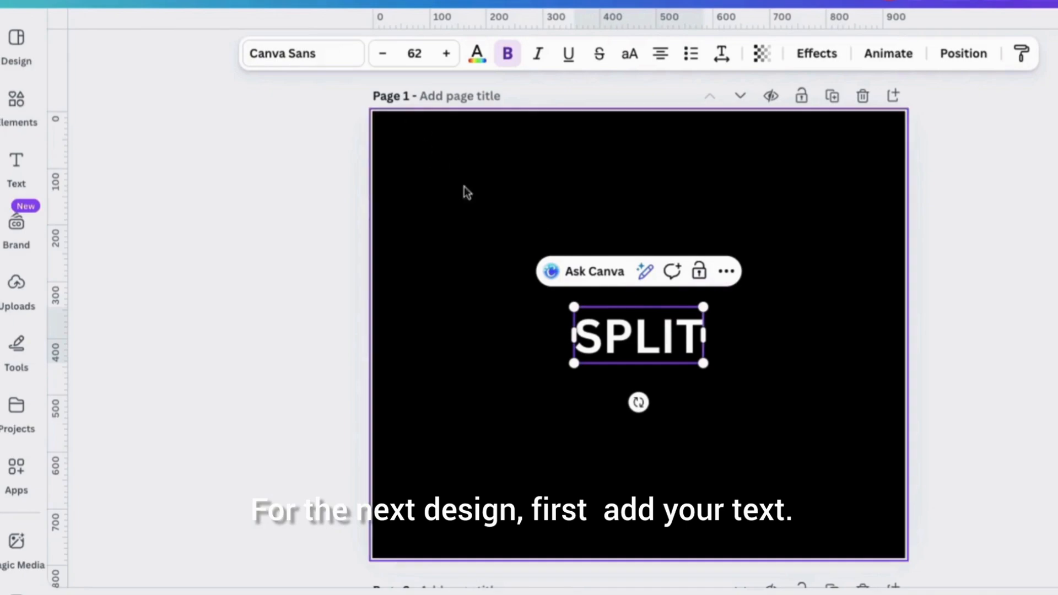
pyautogui.click(277, 55)
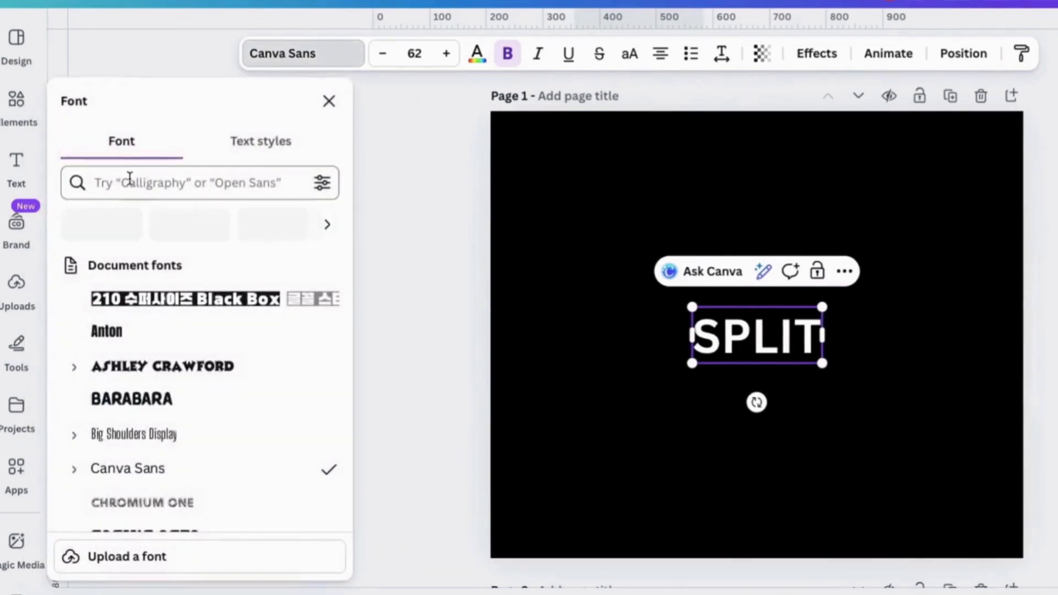
pyautogui.click(128, 175)
pyautogui.write('SHOU')
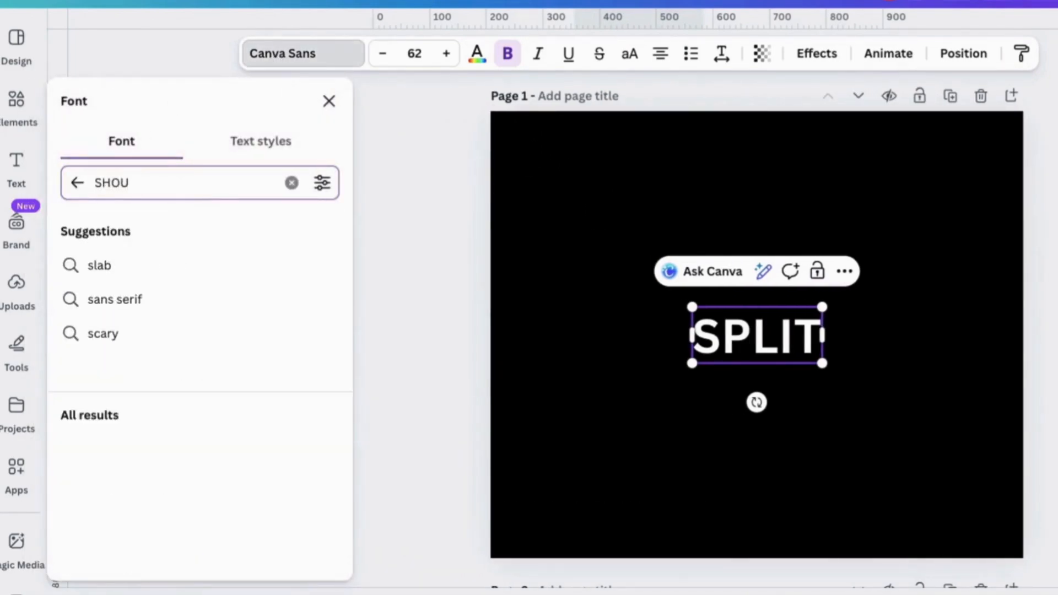
pyautogui.click(168, 278)
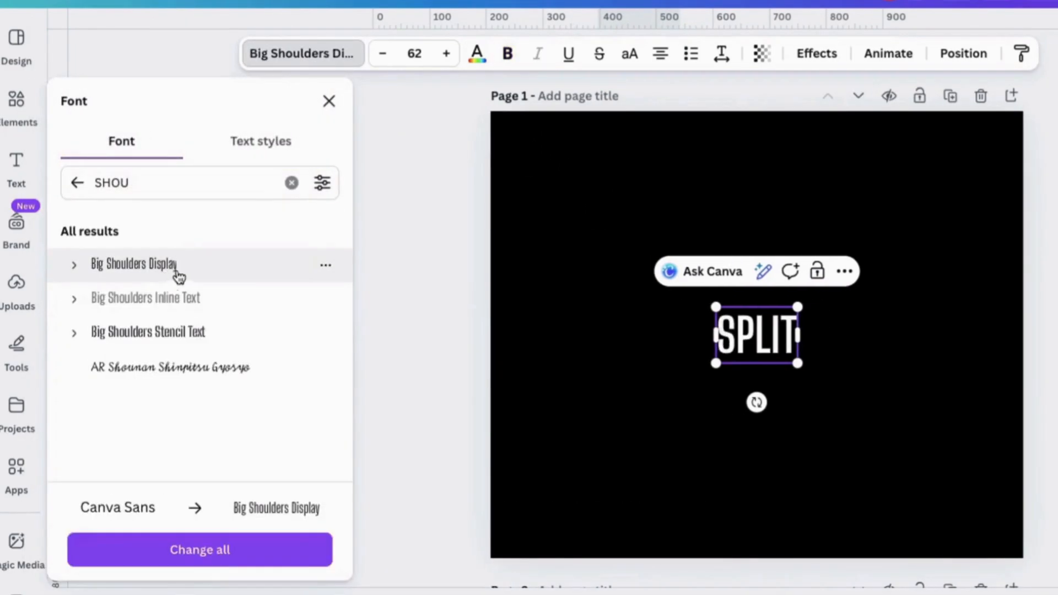
pyautogui.click(329, 104)
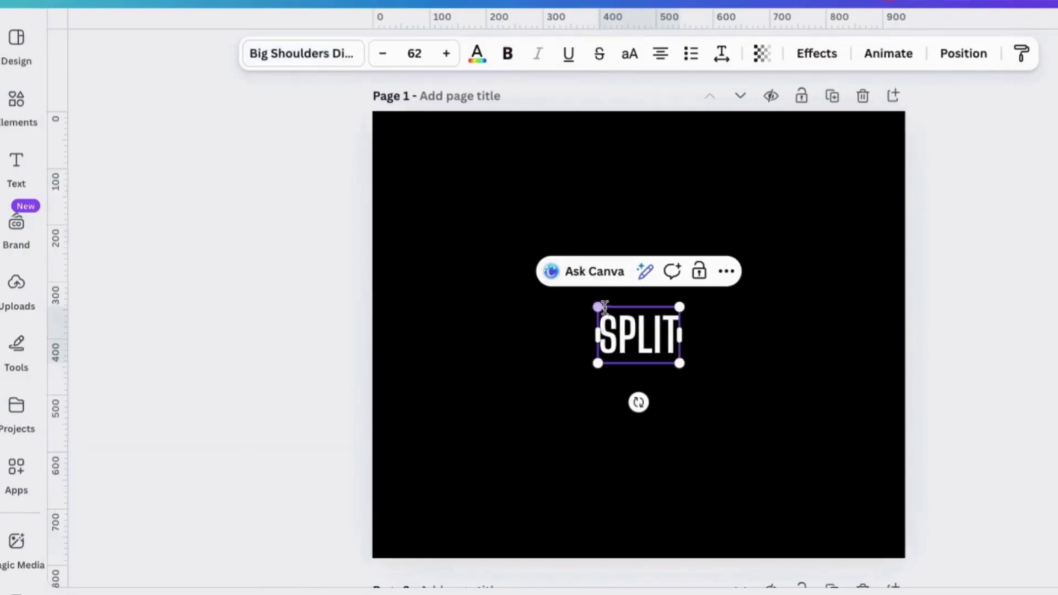
# - Enlarge the SPLIT text on page 1 and tilt it slightly clockwise
pyautogui.moveTo(586, 298); pyautogui.dragTo(446, 203)
pyautogui.moveTo(746, 404); pyautogui.dragTo(785, 434)
pyautogui.moveTo(620, 482); pyautogui.dragTo(572, 468)
# - Place the downloaded SPLIT PNG on page 2 and remove its background
pyautogui.click(1013, 9)
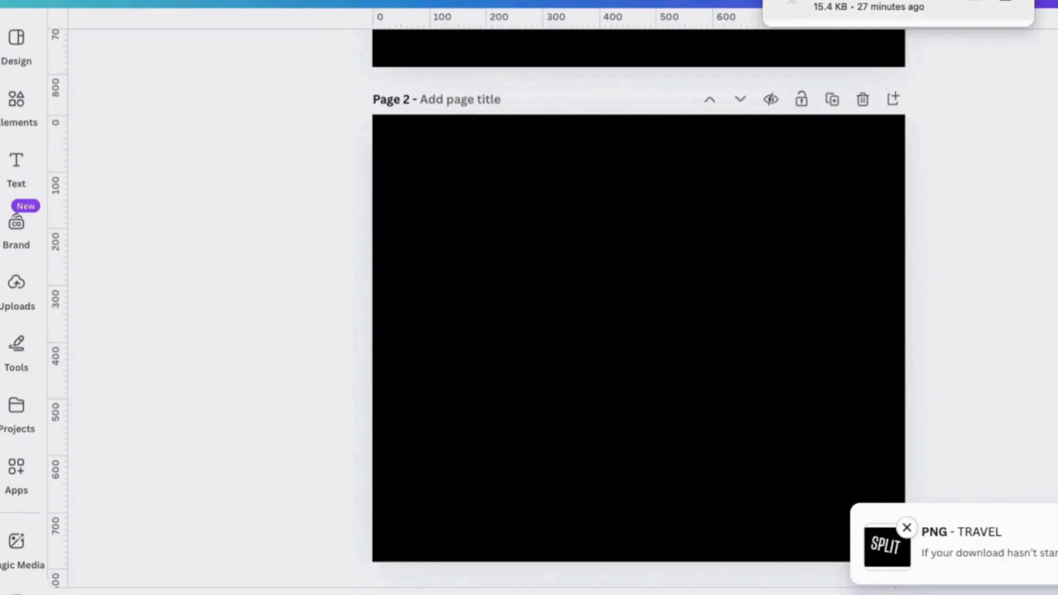
pyautogui.moveTo(698, 70); pyautogui.dragTo(633, 329)
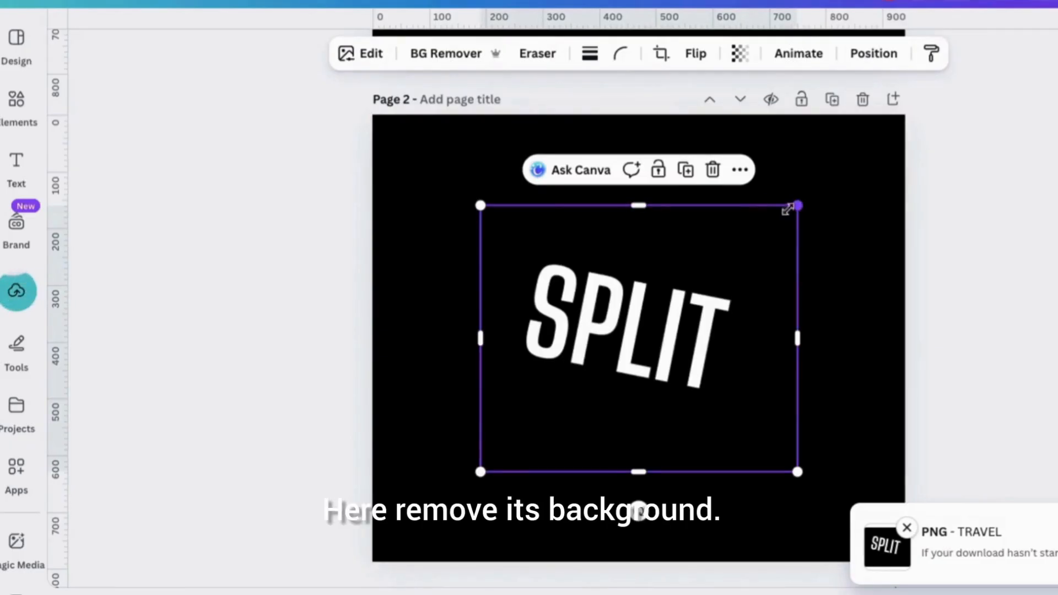
pyautogui.click(420, 52)
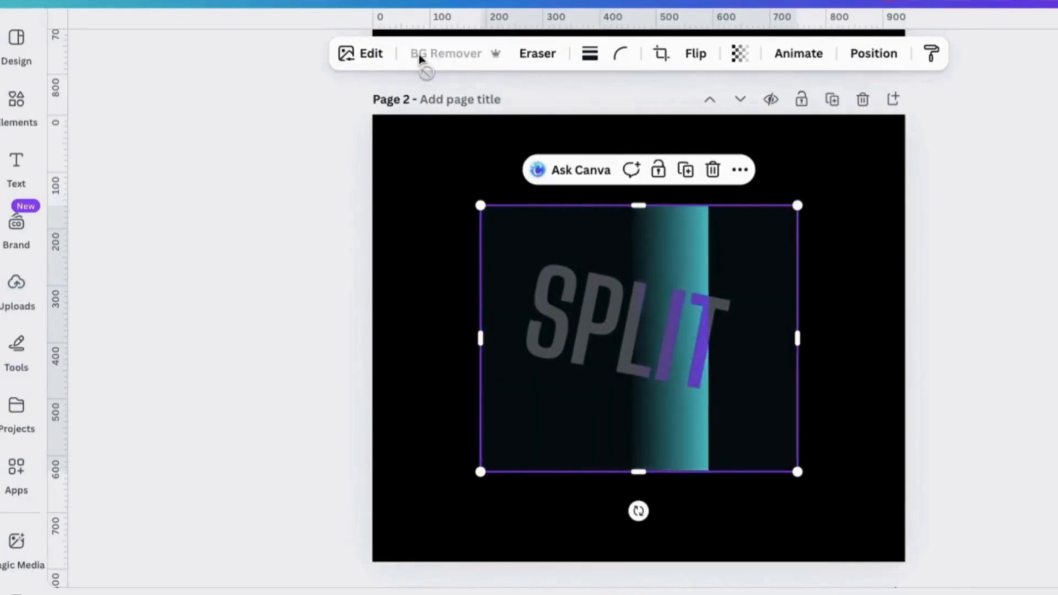
# - Enlarge the SPLIT image to nearly the width of page 2 and crop it to the upper half of the lettering
pyautogui.moveTo(797, 205); pyautogui.dragTo(912, 188)
pyautogui.moveTo(483, 472); pyautogui.dragTo(394, 542)
pyautogui.moveTo(631, 541); pyautogui.dragTo(614, 304)
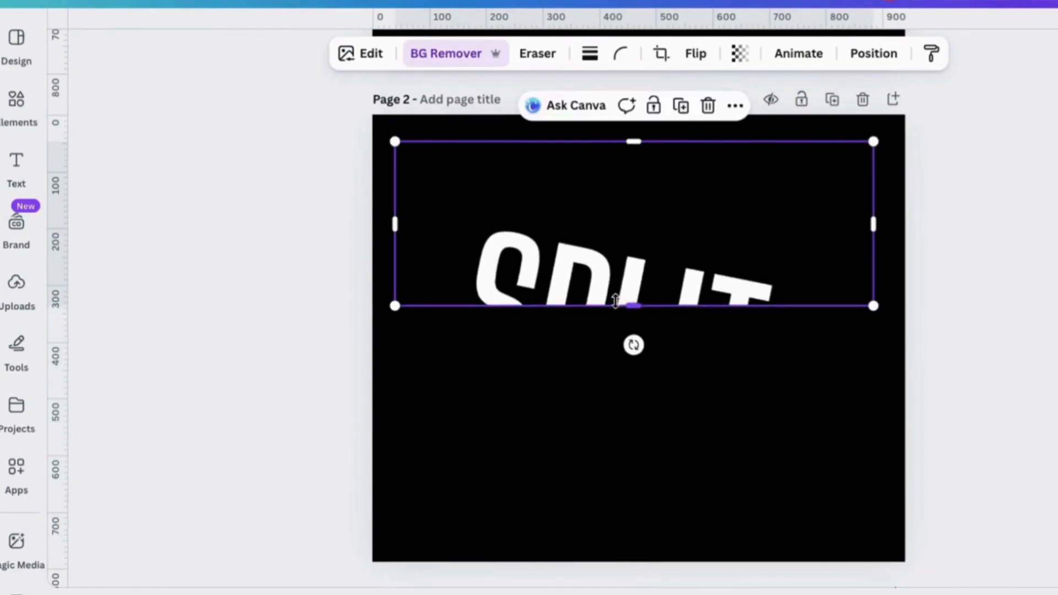
# - Duplicate the cropped SPLIT image, crop the copy to the lower half at about 844 by 213, and offset it slightly against the upper half
pyautogui.click(682, 105)
pyautogui.moveTo(656, 266); pyautogui.dragTo(648, 257)
pyautogui.moveTo(634, 312); pyautogui.dragTo(644, 432)
pyautogui.moveTo(634, 141); pyautogui.dragTo(644, 313)
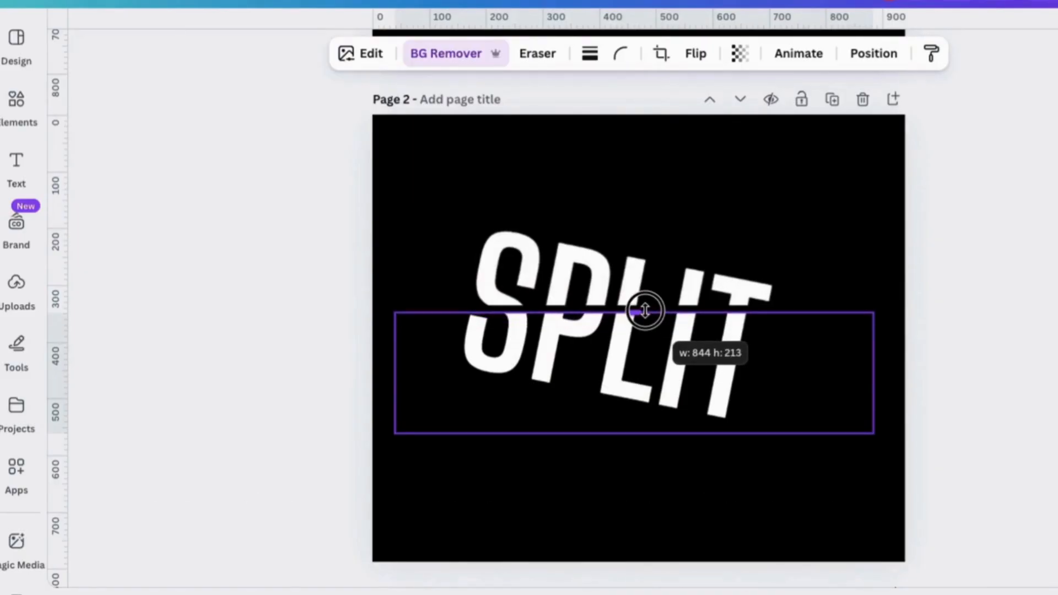
pyautogui.moveTo(644, 311); pyautogui.dragTo(644, 310)
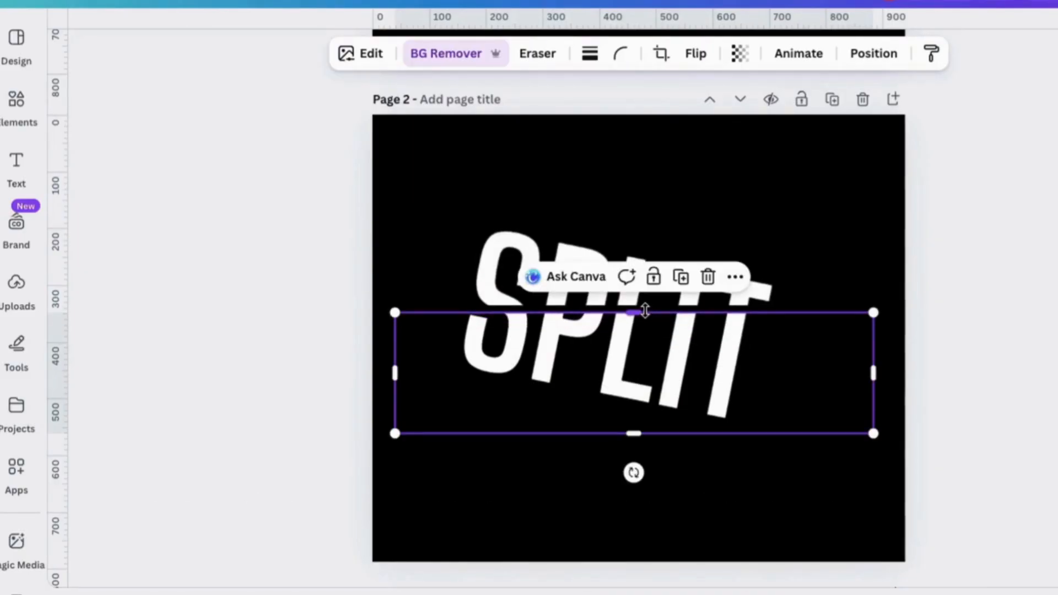
pyautogui.moveTo(680, 366); pyautogui.dragTo(683, 364)
pyautogui.press('Escape')
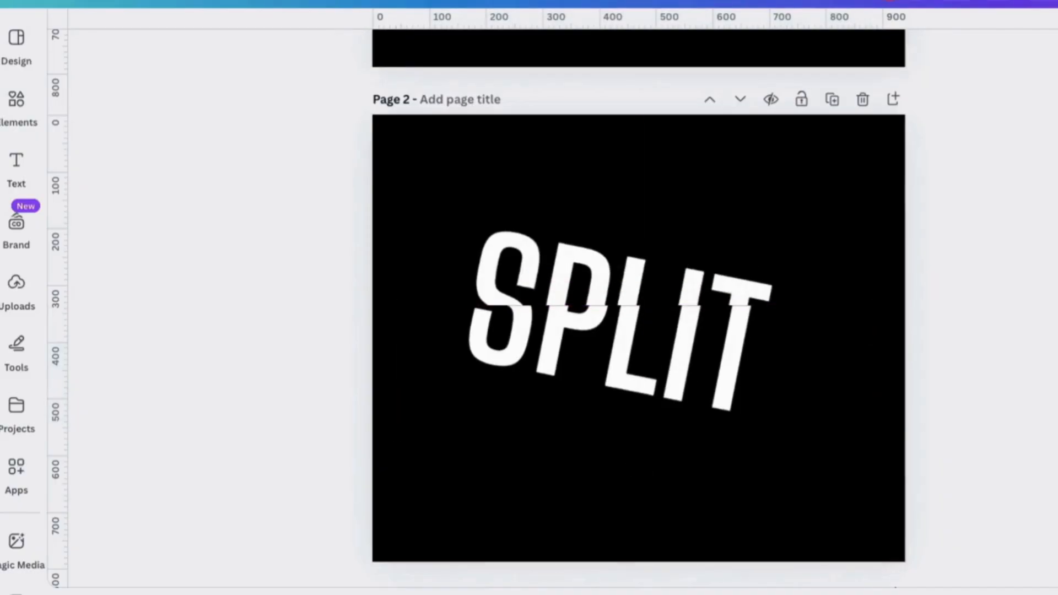
# - Search the graphics for SHADOW and add a soft horizontal shadow graphic to page 2
pyautogui.click(16, 99)
pyautogui.click(113, 45)
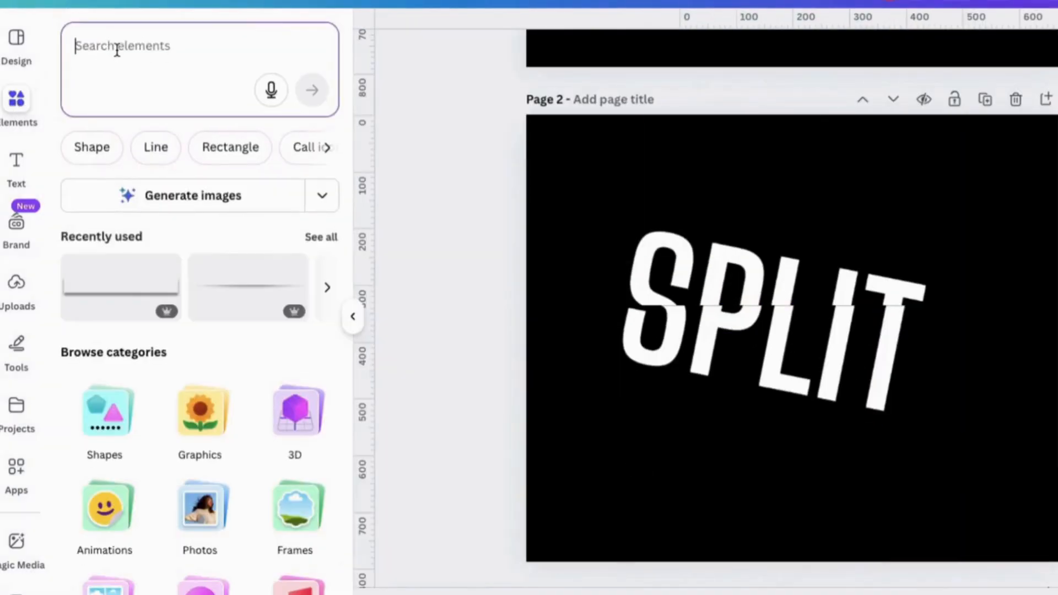
pyautogui.write('SHADOW')
pyautogui.press('Return')
pyautogui.click(319, 347)
pyautogui.click(286, 462)
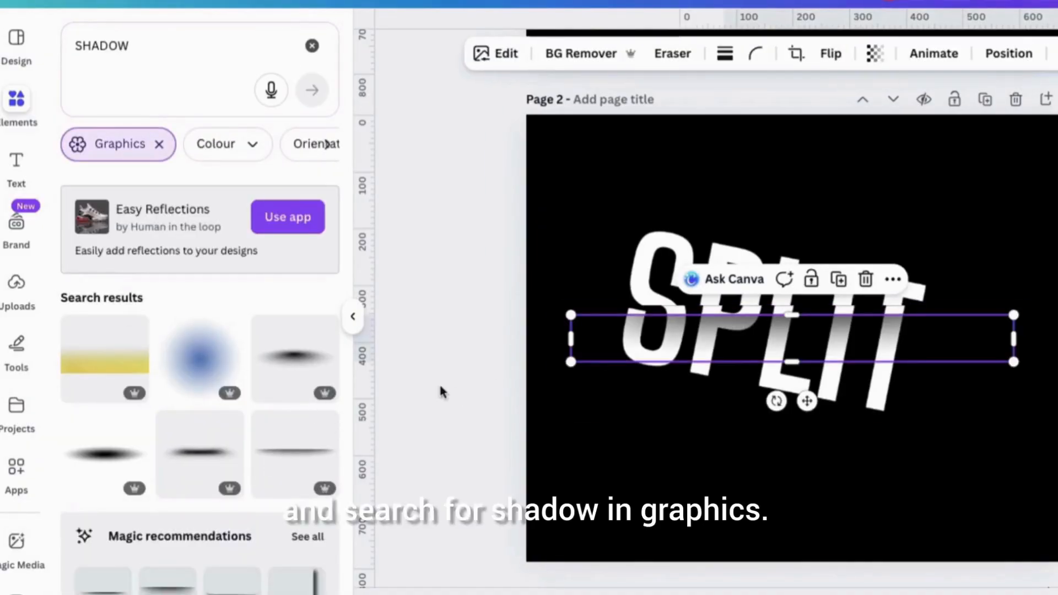
# - Align the shadow graphic just below the split line and shrink it to about the width of the SPLIT lettering
pyautogui.click(353, 317)
pyautogui.moveTo(623, 401)
pyautogui.mouseDown()
pyautogui.moveTo(609, 392)
pyautogui.moveTo(630, 392)
pyautogui.moveTo(623, 402)
pyautogui.mouseUp()
pyautogui.moveTo(725, 354); pyautogui.dragTo(723, 345)
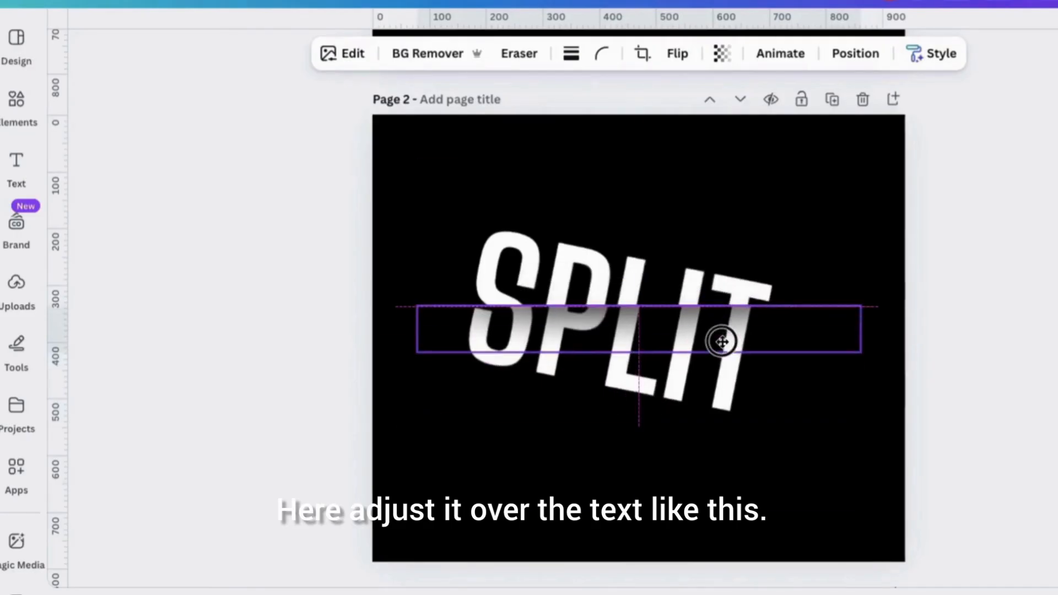
pyautogui.moveTo(836, 315); pyautogui.dragTo(758, 314)
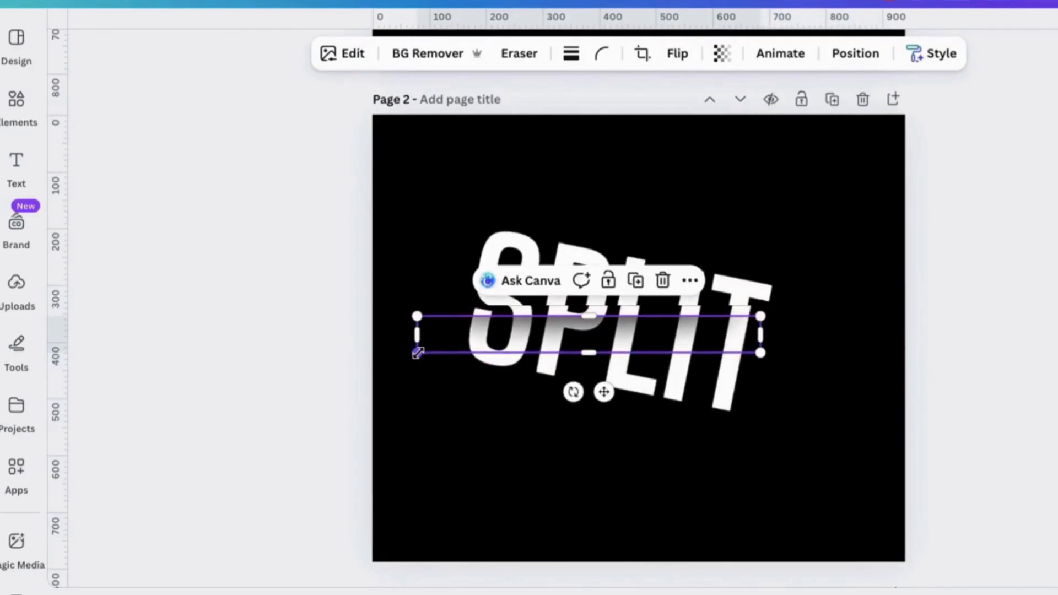
pyautogui.moveTo(417, 351); pyautogui.dragTo(463, 340)
pyautogui.moveTo(628, 386); pyautogui.dragTo(636, 378)
pyautogui.click(668, 279)
pyautogui.click(972, 353)
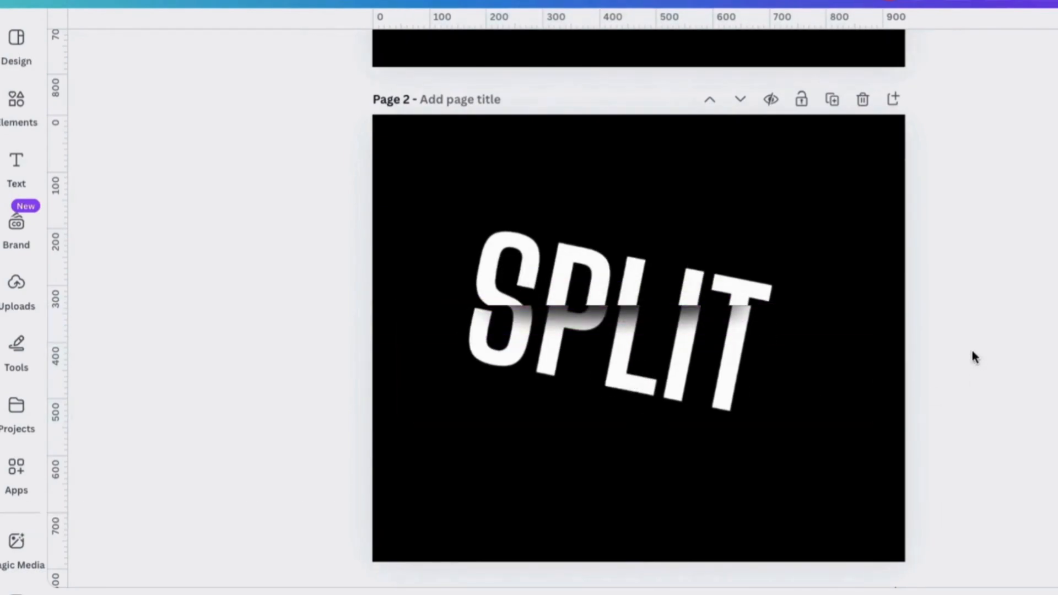
pyautogui.click(605, 329)
pyautogui.click(674, 280)
pyautogui.moveTo(644, 387); pyautogui.dragTo(638, 381)
pyautogui.click(843, 416)
pyautogui.click(995, 385)
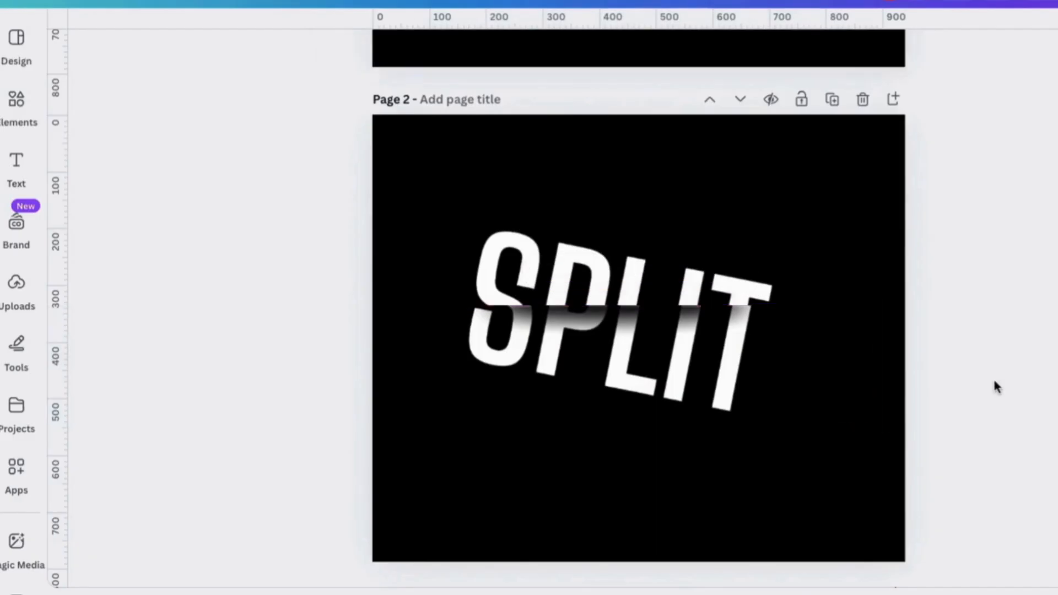
# - Select both SPLIT halves together with the shadow and rotate them until the lettering stands level and the cut runs diagonally
pyautogui.moveTo(377, 177); pyautogui.dragTo(775, 455)
pyautogui.click(573, 117)
pyautogui.moveTo(638, 466); pyautogui.dragTo(669, 472)
pyautogui.click(771, 354)
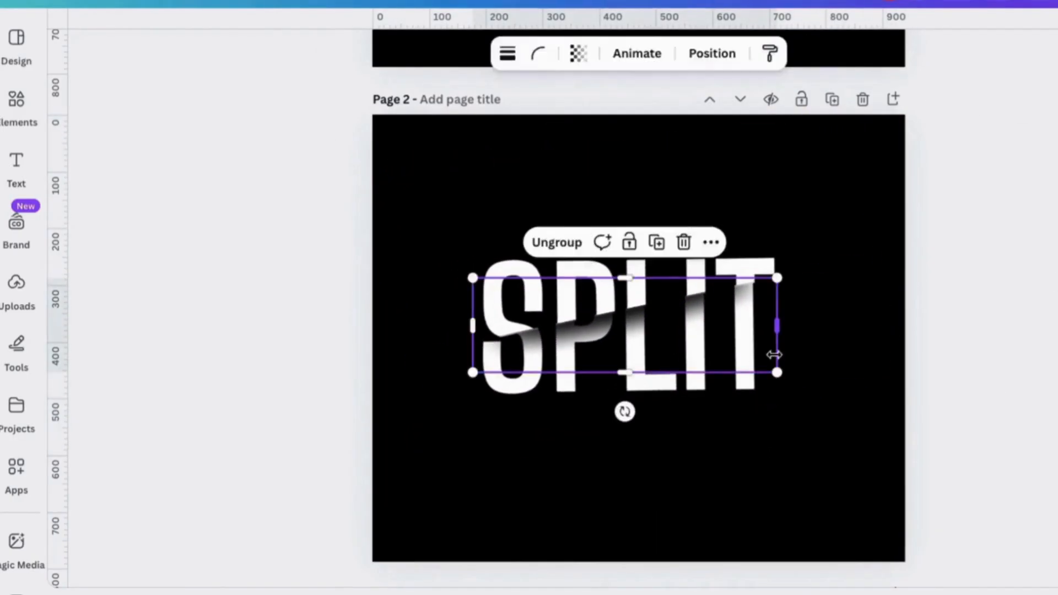
# - Duplicate the lower SPLIT piece, align the copy over the original, and crop its upper edge down to leave only the bottom slice
pyautogui.click(760, 389)
pyautogui.click(705, 237)
pyautogui.moveTo(768, 370); pyautogui.dragTo(759, 361)
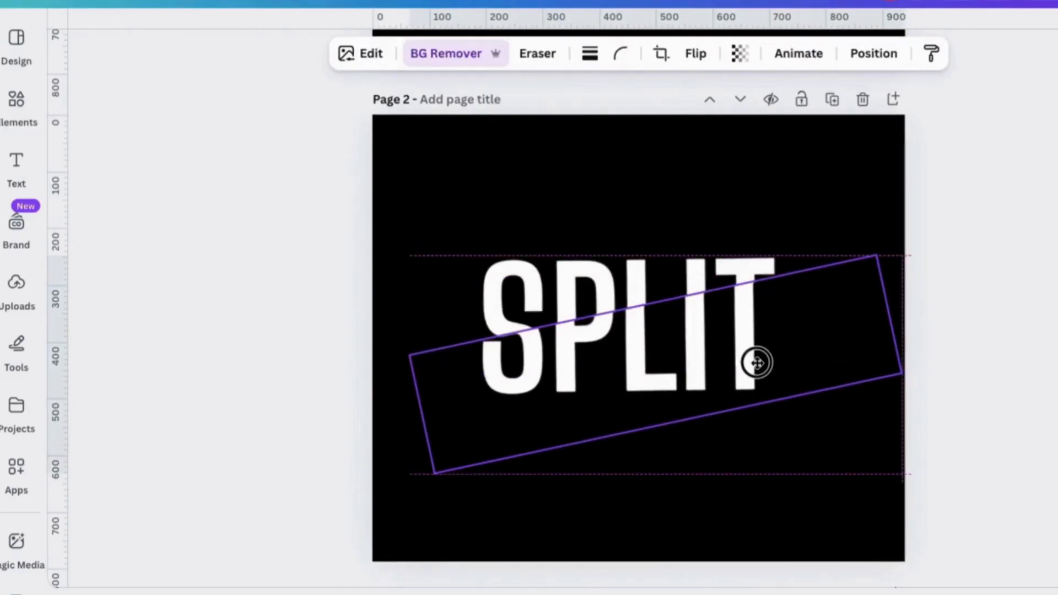
pyautogui.moveTo(642, 310); pyautogui.dragTo(665, 351)
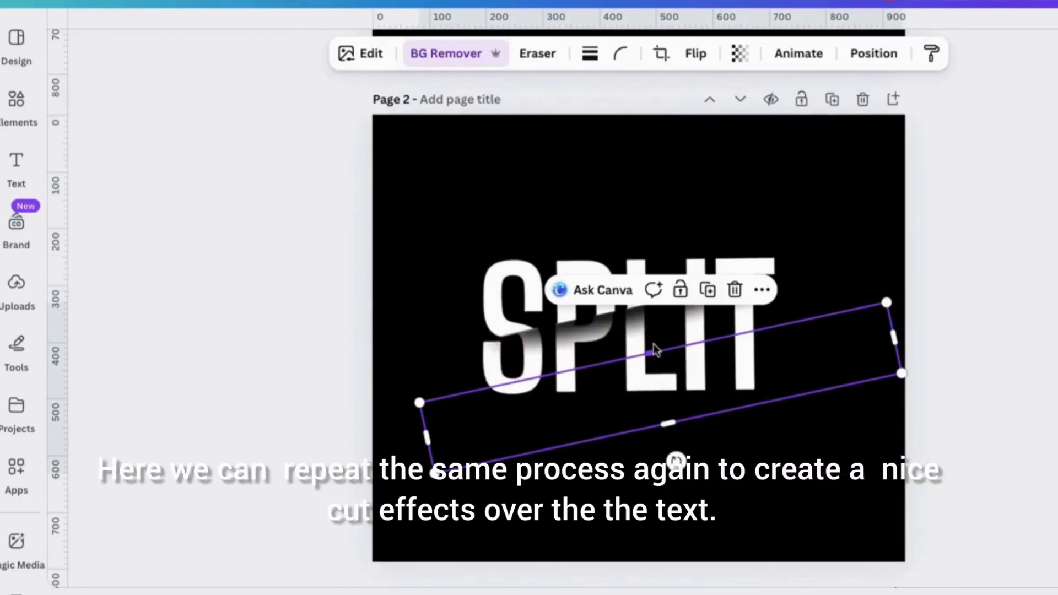
# - Select the original lower SPLIT piece from the layers, crop it to the middle band, and offset the bottom slice slightly along the new cut
pyautogui.click(885, 53)
pyautogui.click(243, 373)
pyautogui.moveTo(786, 427); pyautogui.dragTo(753, 356)
pyautogui.moveTo(873, 380); pyautogui.dragTo(877, 376)
# - Duplicate the diagonal shadow graphic and place the copy along the second cut in the lower part of the SPLIT lettering
pyautogui.click(816, 313)
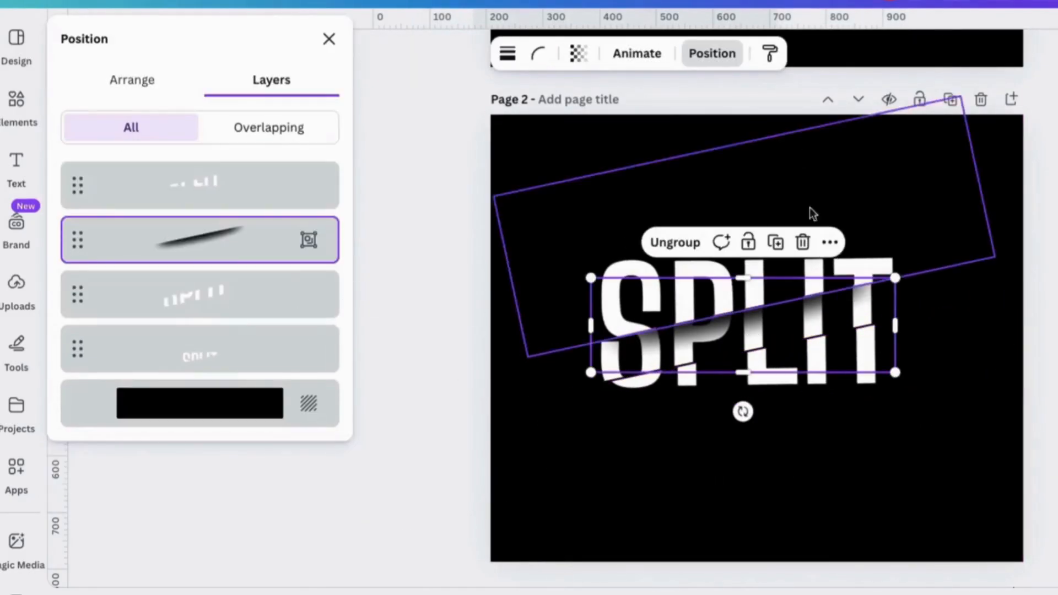
pyautogui.click(778, 242)
pyautogui.moveTo(808, 345); pyautogui.dragTo(816, 372)
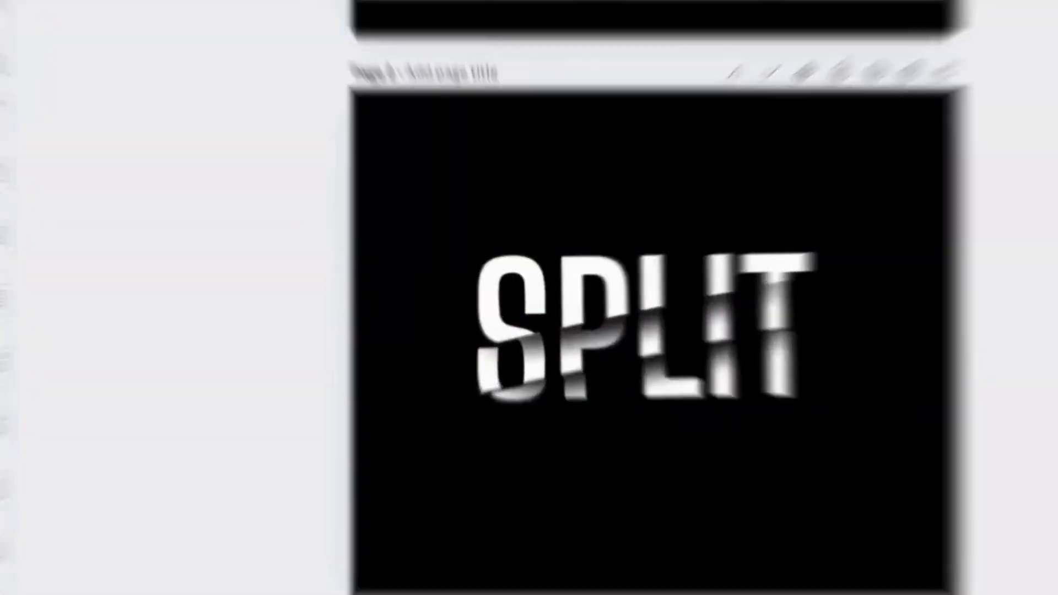